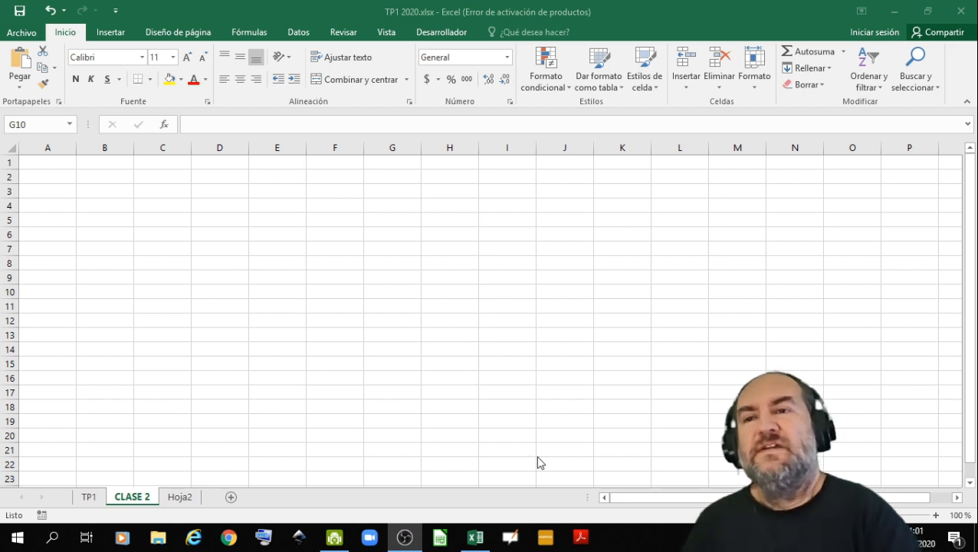
# Step: Enter the label "FECHA:" in C2 and the current date in D2 with the formula =HOY()
pyautogui.click(141, 179)
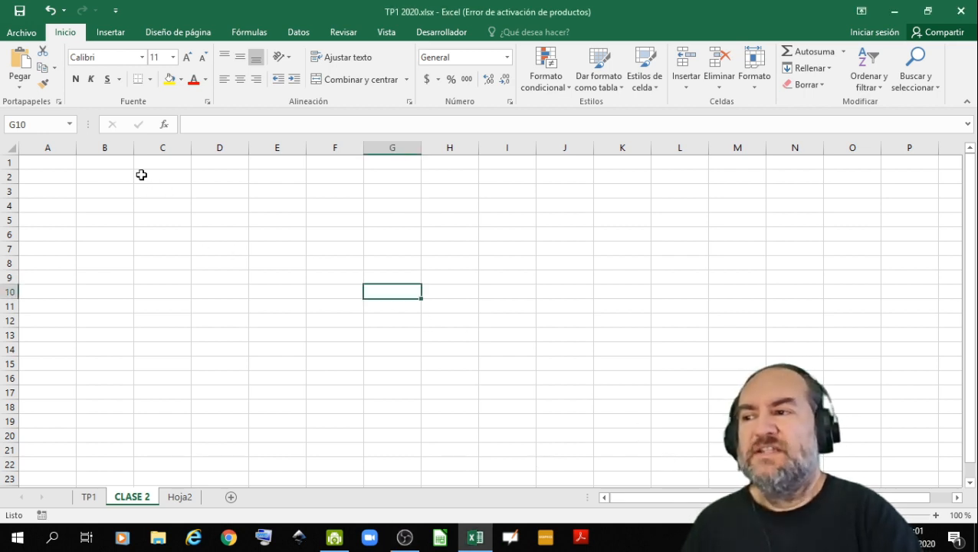
pyautogui.click(141, 179)
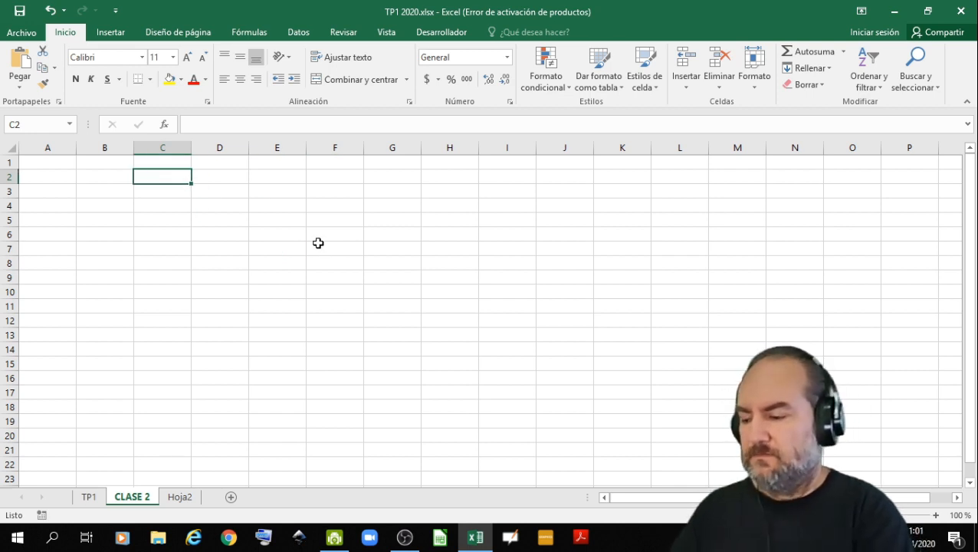
pyautogui.write('FE')
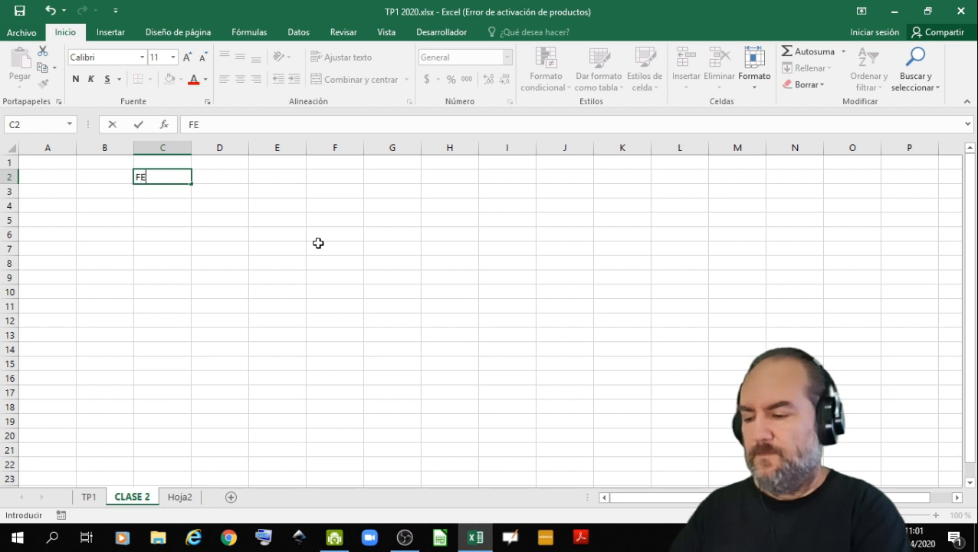
pyautogui.write('CHA:')
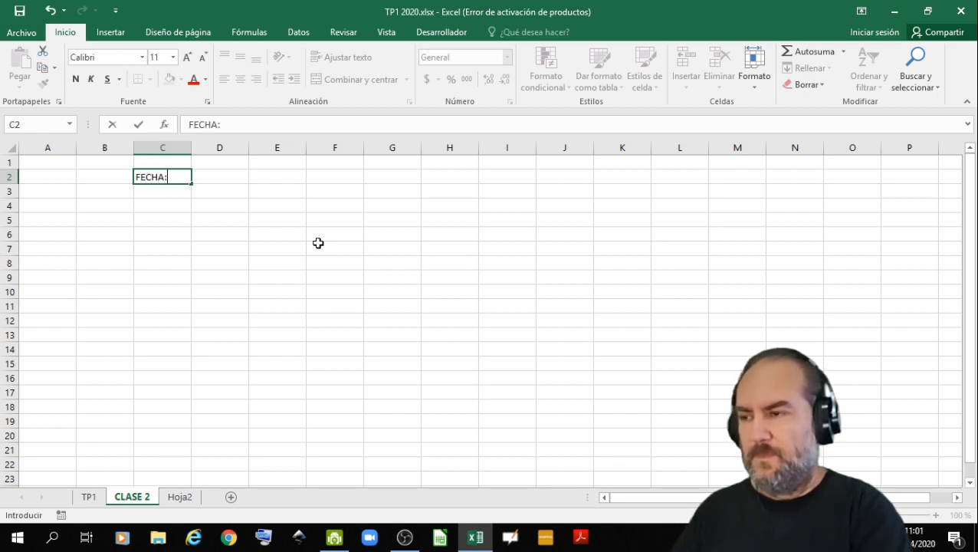
pyautogui.press('Tab')
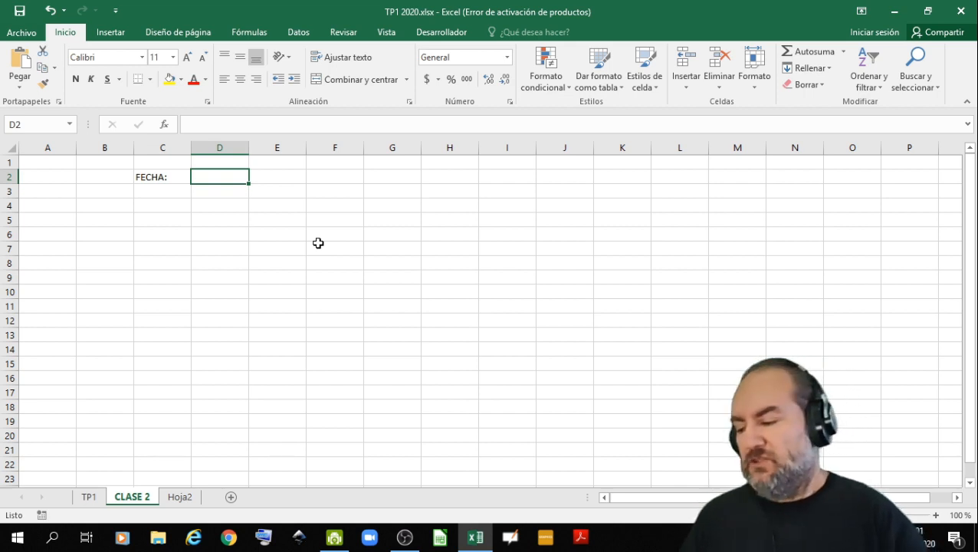
pyautogui.write('=')
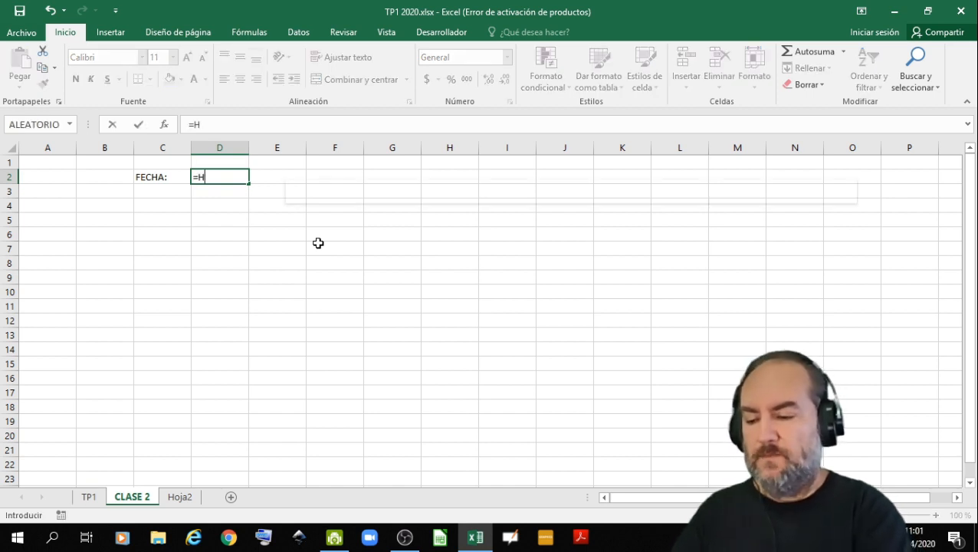
pyautogui.write('HOY()')
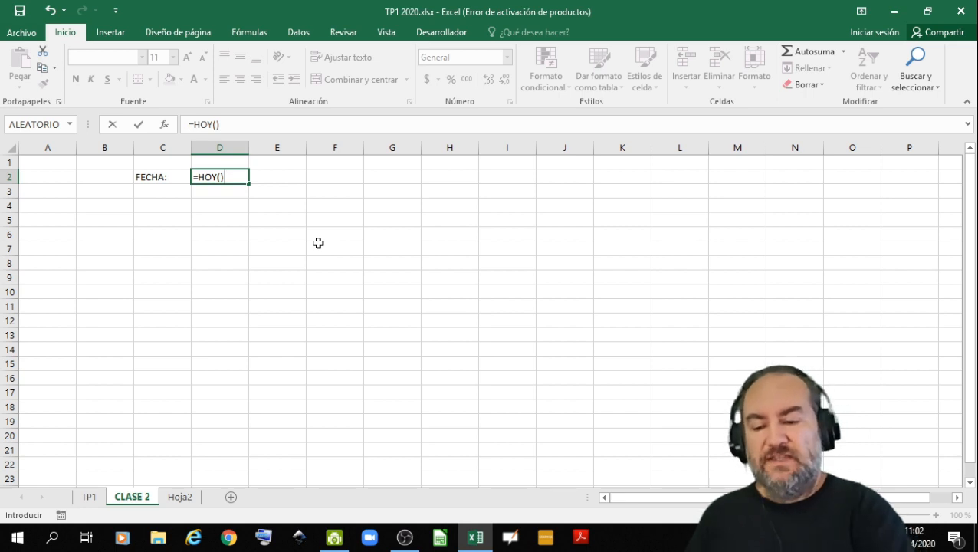
pyautogui.press('Return')
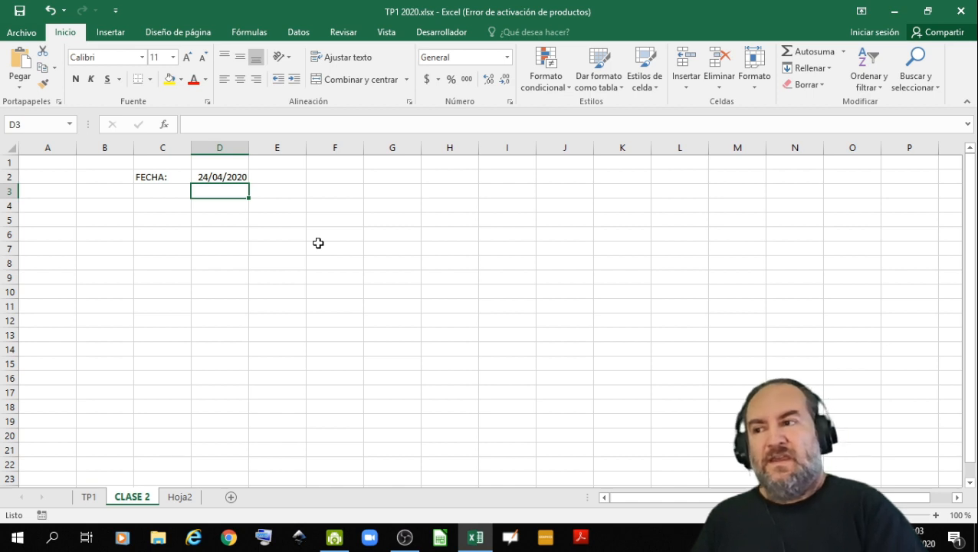
pyautogui.press('Up')
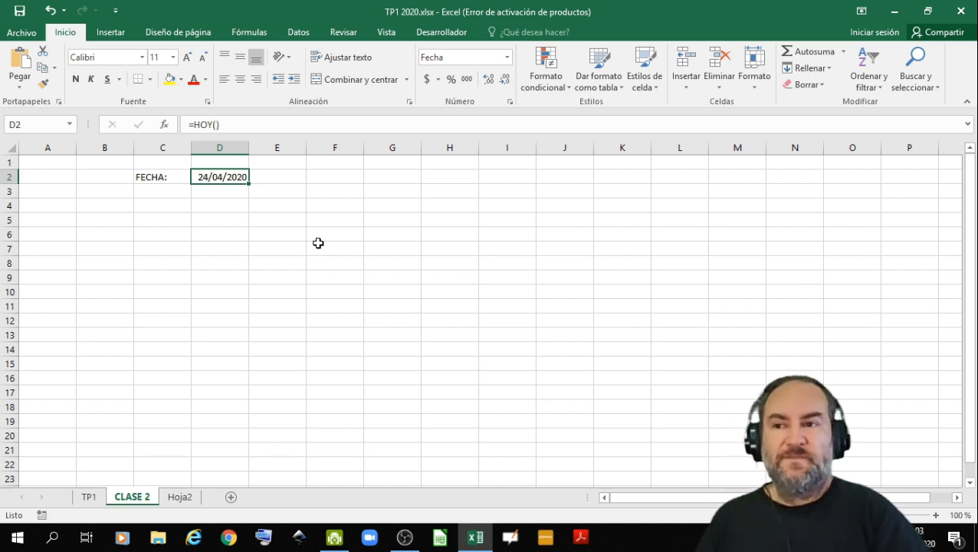
# Step: List the four people's surnames down column C, from C6 to C9
pyautogui.scroll(-1, 318, 243)
pyautogui.scroll(1, 318, 243)
pyautogui.click(138, 223)
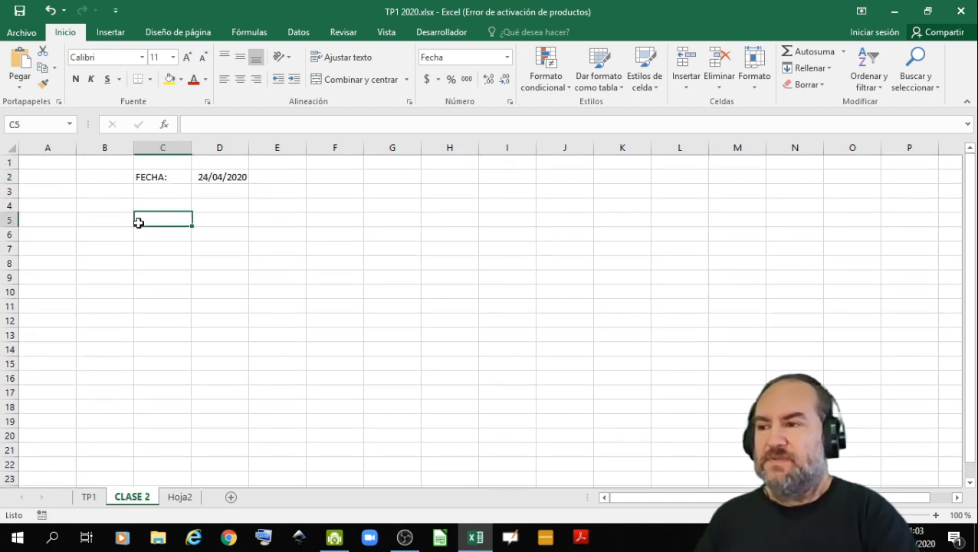
pyautogui.click(145, 236)
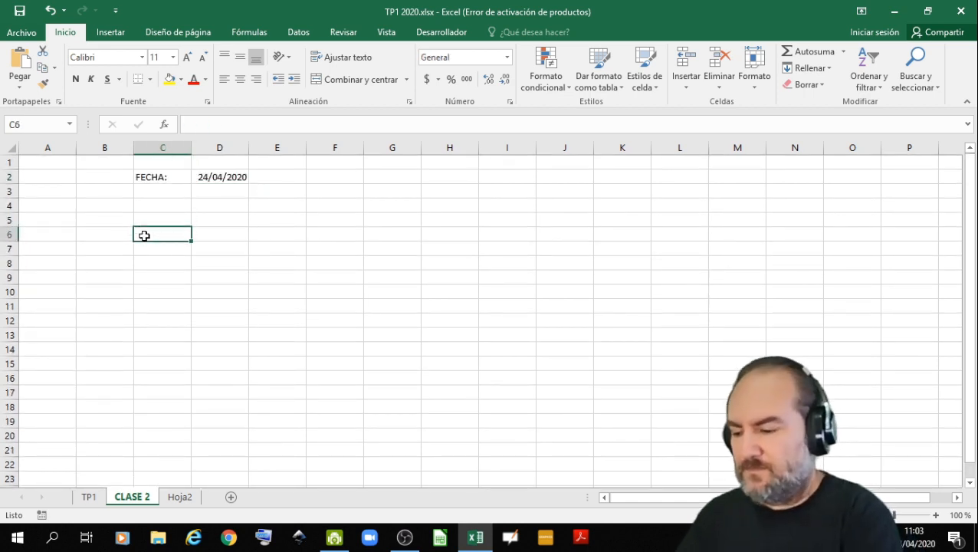
pyautogui.write('GARCIA')
pyautogui.press('Return')
pyautogui.write('PEREZ')
pyautogui.press('Return')
pyautogui.write('ALVARE')
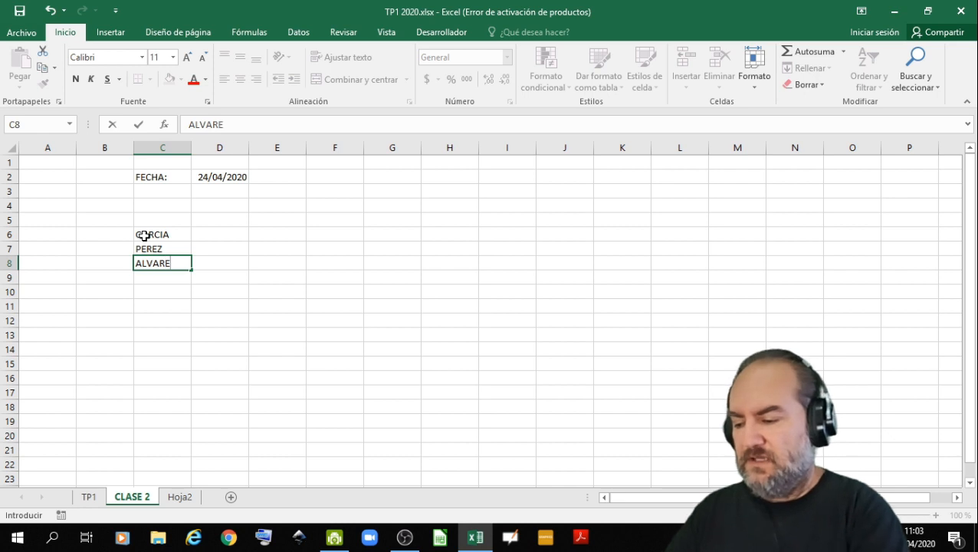
pyautogui.write('Z')
pyautogui.press('Return')
pyautogui.write('RODRIGUE')
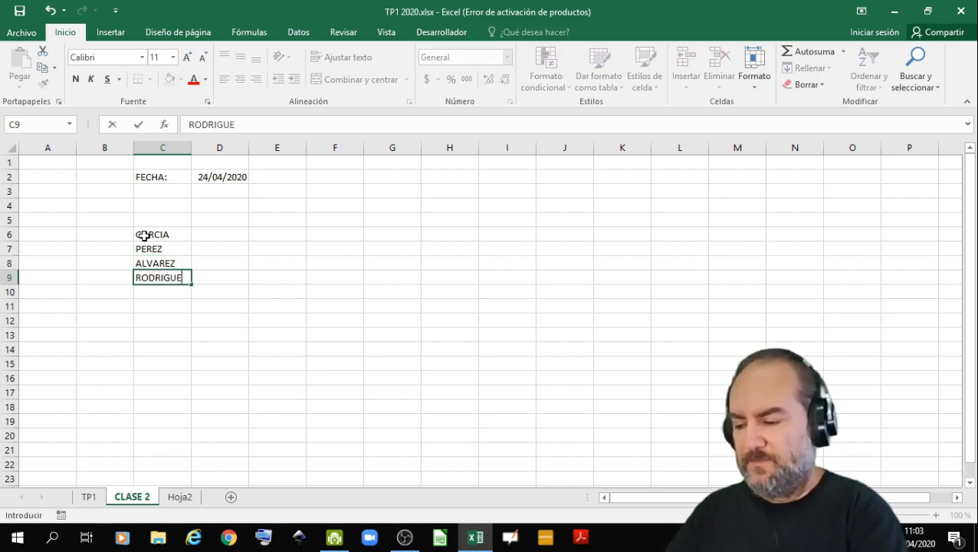
pyautogui.write('Z')
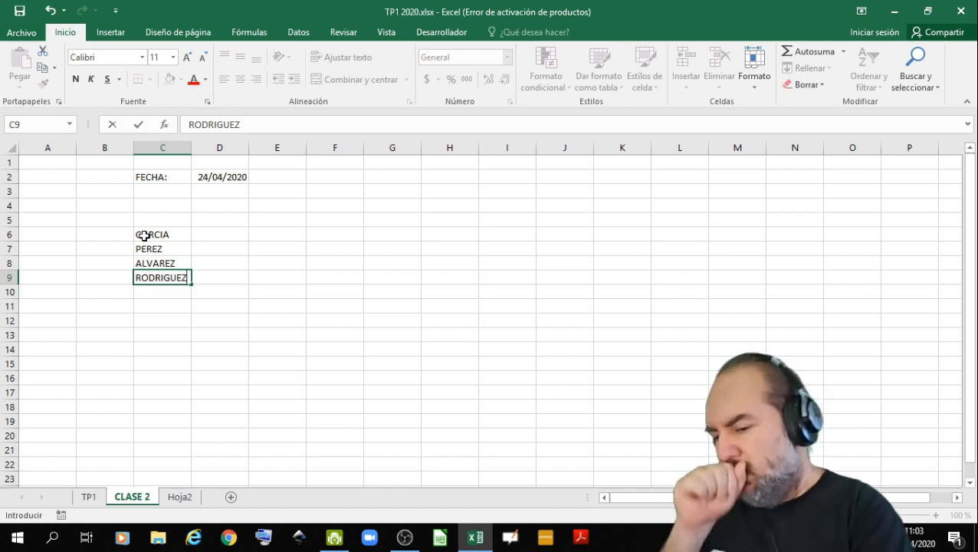
pyautogui.press('Return')
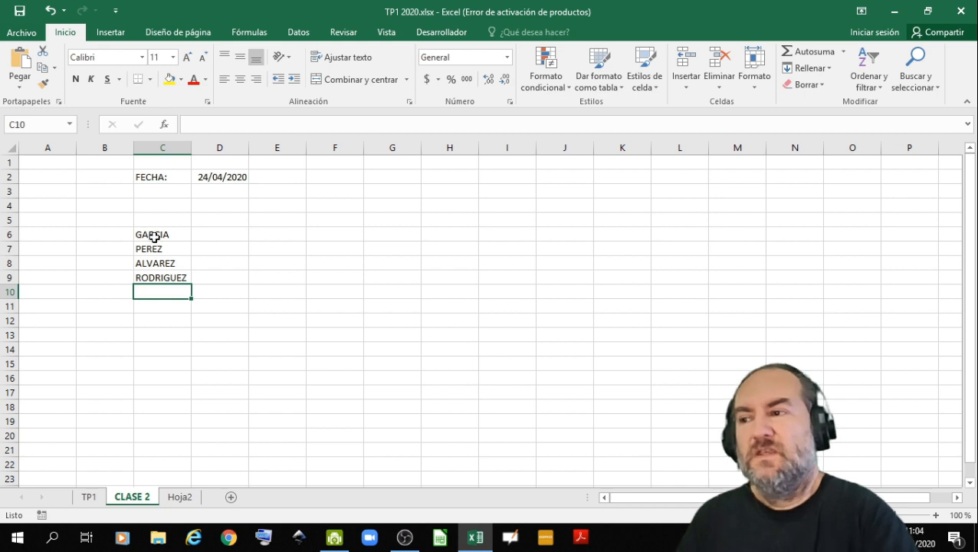
# Step: Enter ENERO in D5 and FEBRERO in E5, and fill the month series across row 5 to DICIEMBRE in O5
pyautogui.click(208, 221)
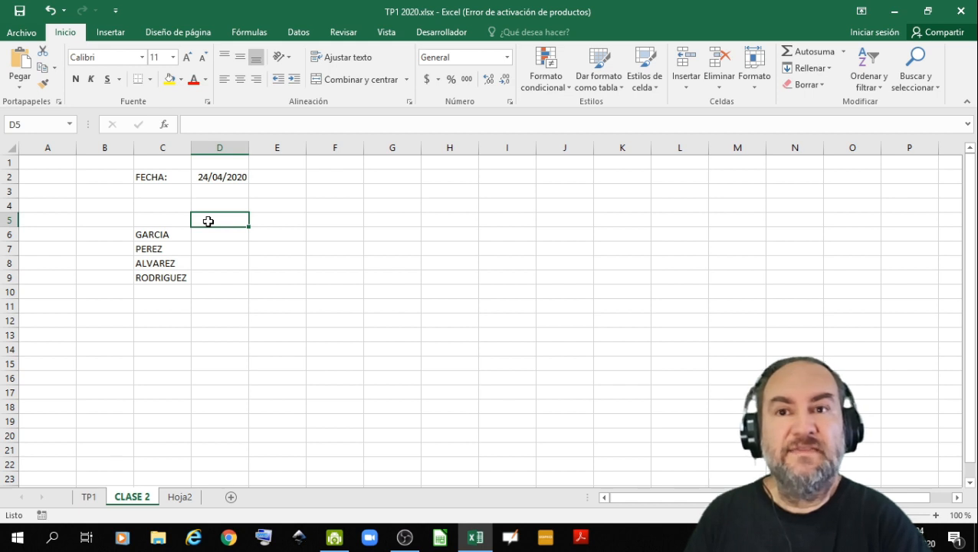
pyautogui.write('ENE')
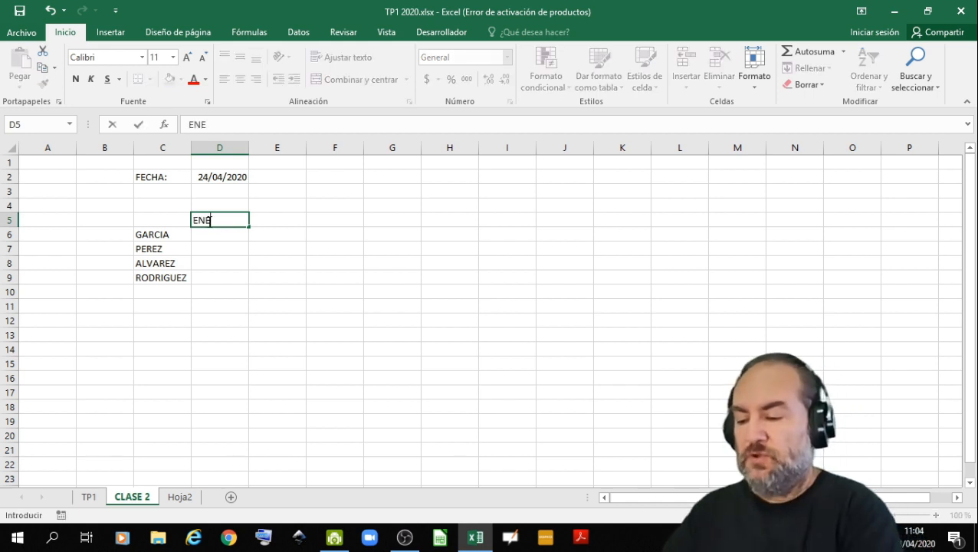
pyautogui.write('RO')
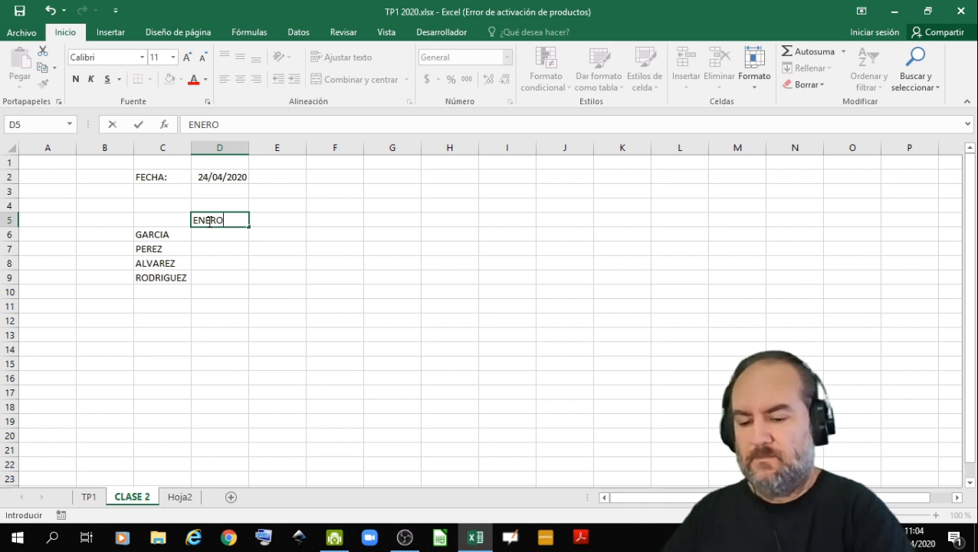
pyautogui.press('Tab')
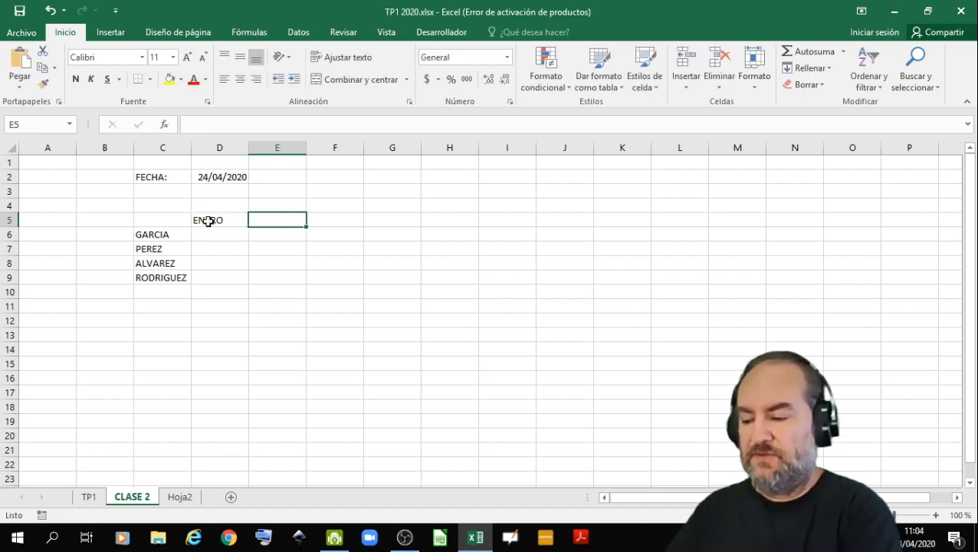
pyautogui.write('FEBREE')
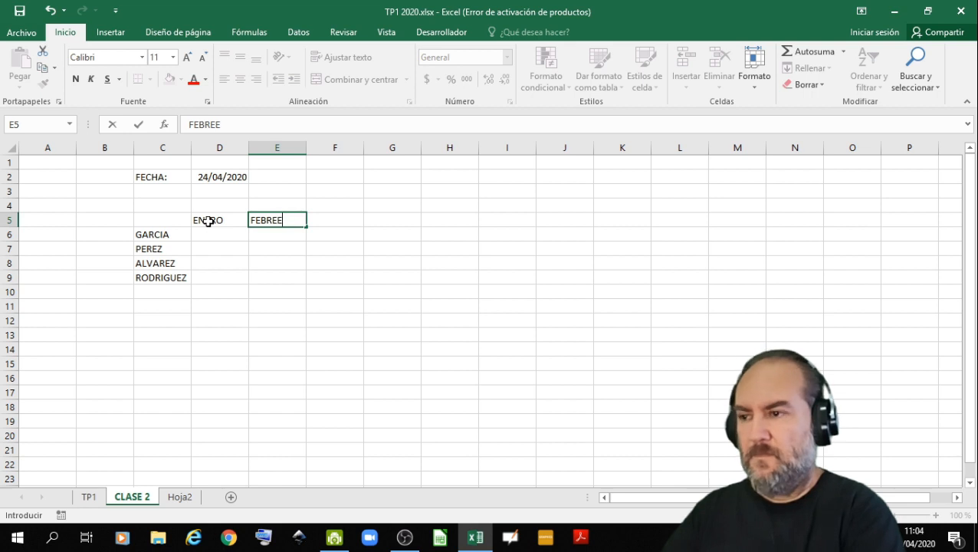
pyautogui.press('BackSpace')
pyautogui.write('RO')
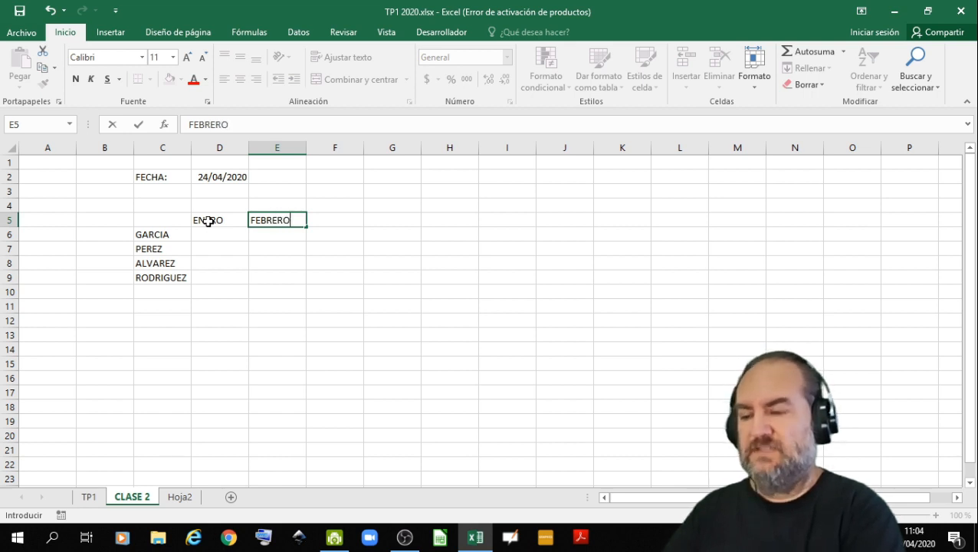
pyautogui.press('Tab')
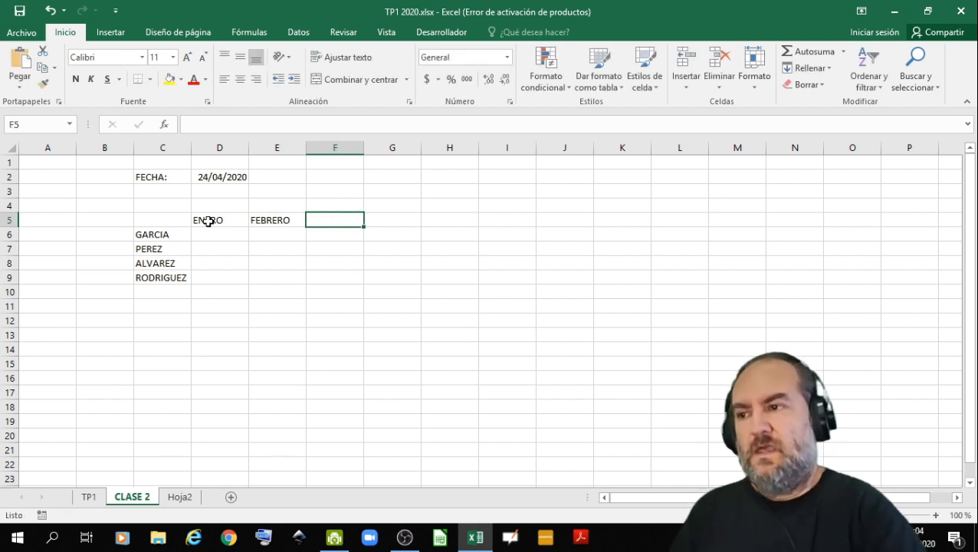
pyautogui.moveTo(209, 220); pyautogui.dragTo(855, 229)
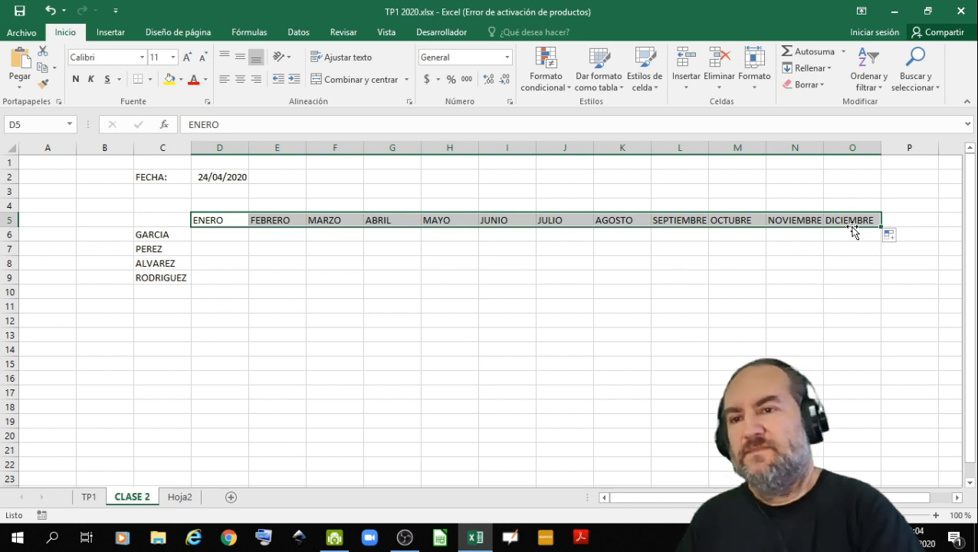
# Step: Widen columns D to O equally so the month names fit, and delete the empty column A
pyautogui.moveTo(839, 148); pyautogui.dragTo(226, 146)
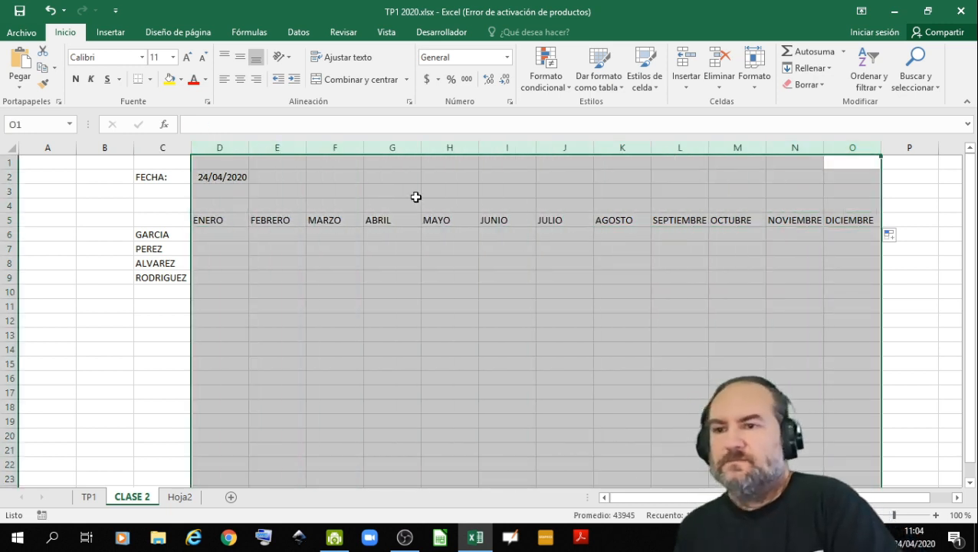
pyautogui.moveTo(703, 148); pyautogui.dragTo(714, 148)
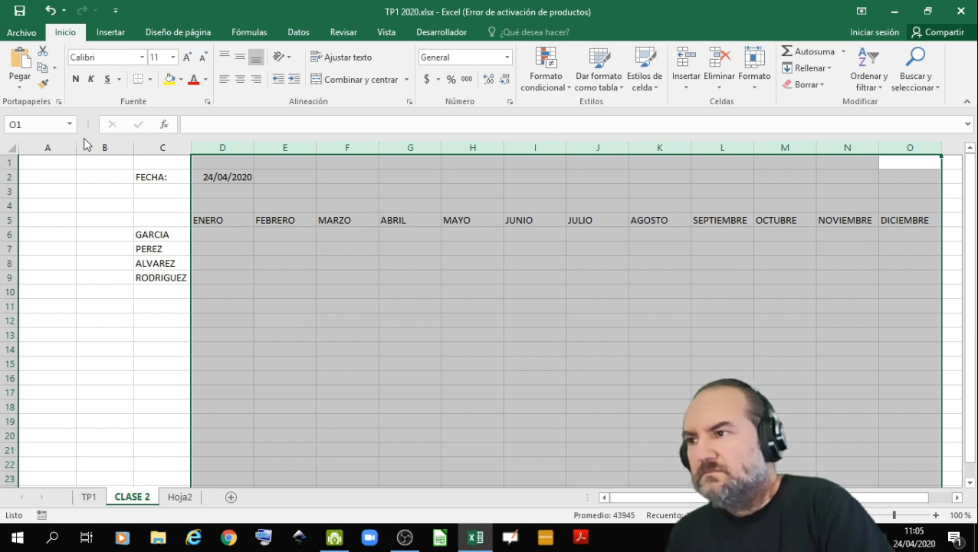
pyautogui.click(50, 146)
pyautogui.rightClick(54, 146)
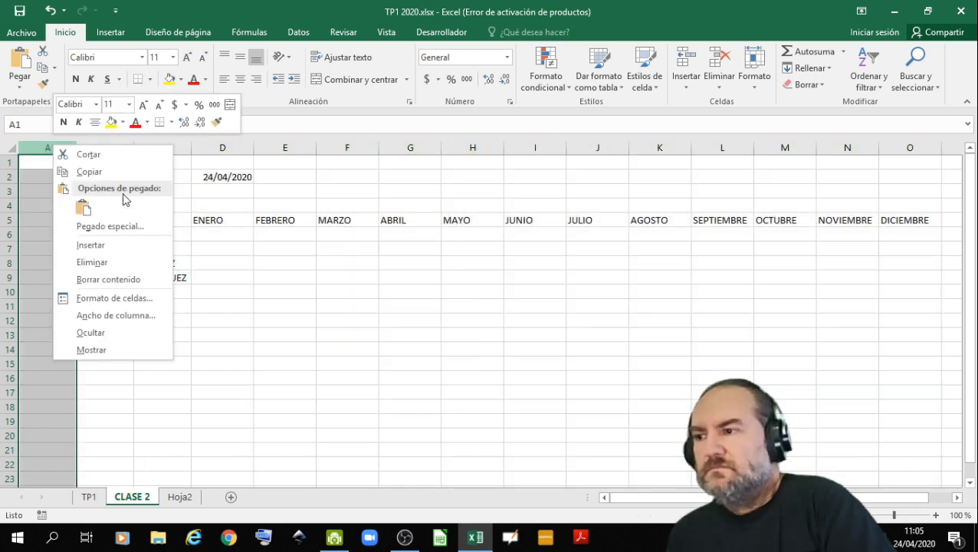
pyautogui.click(120, 263)
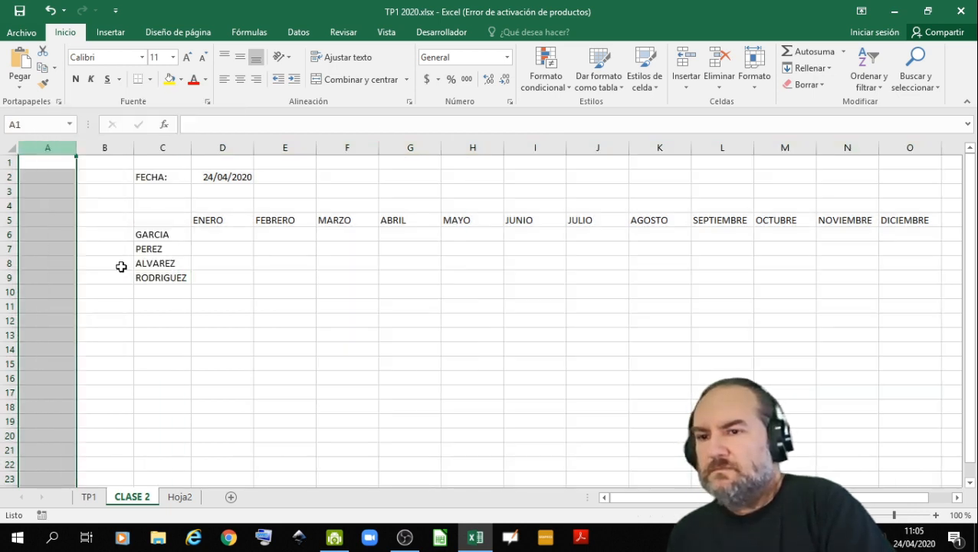
# Step: Center the month headers horizontally across the whole of row 5
pyautogui.click(351, 365)
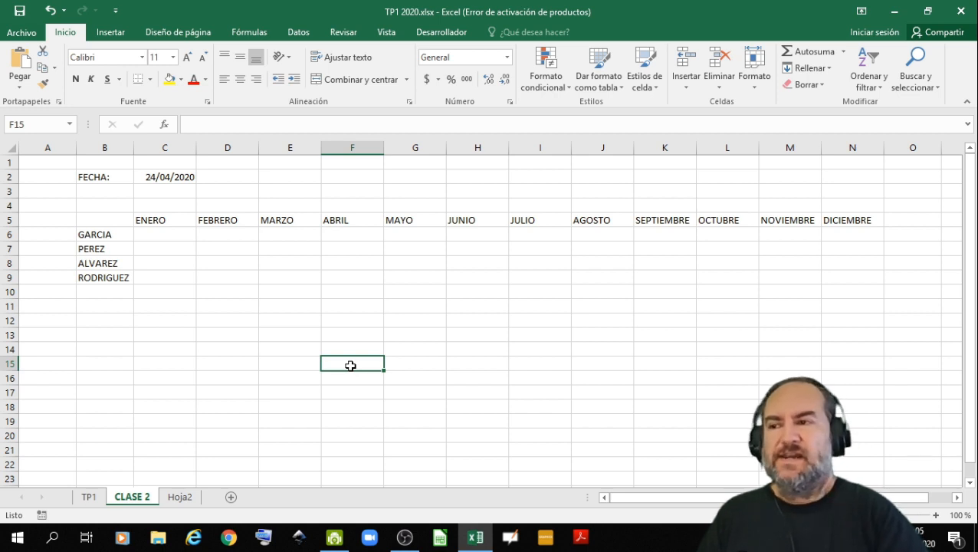
pyautogui.click(6, 219)
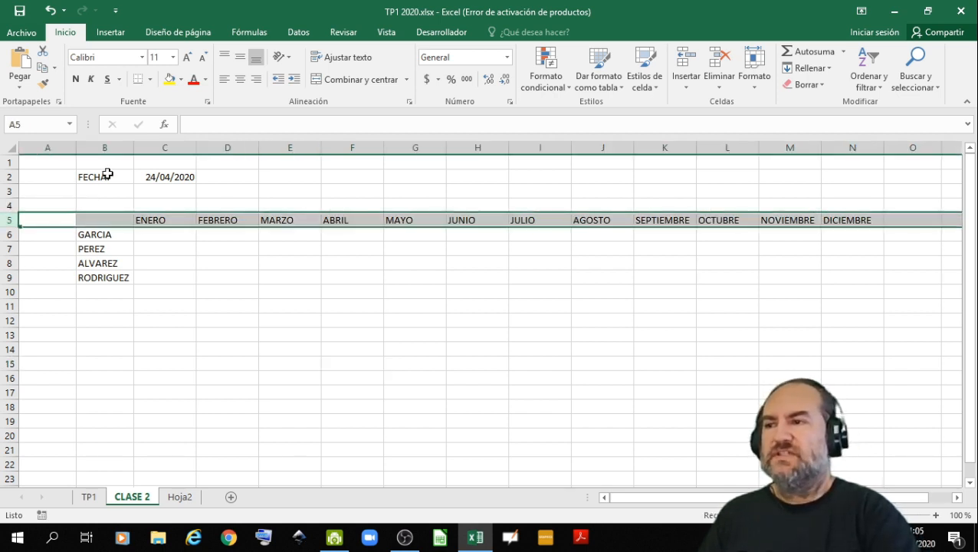
pyautogui.click(240, 79)
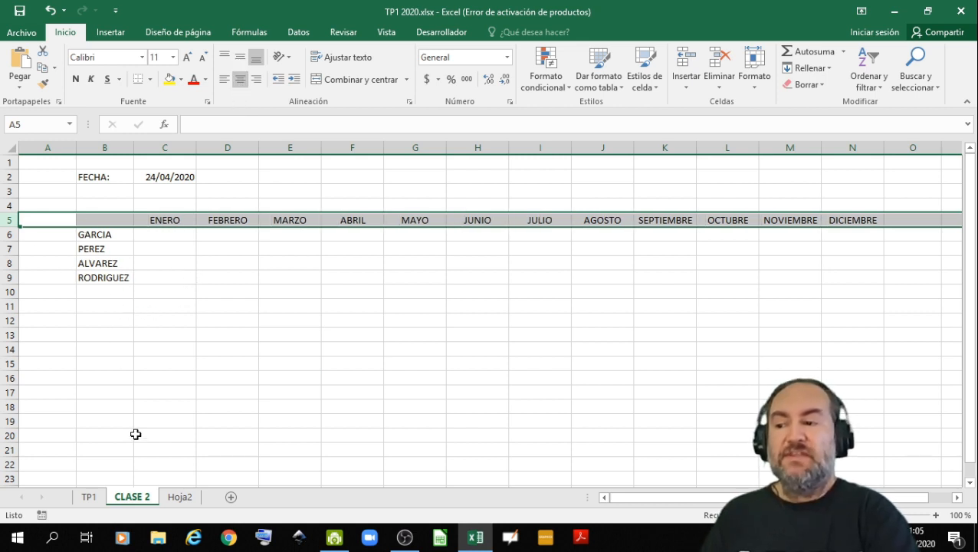
# Step: Copy the first four rows of random amounts, B4:M7, from the Hoja2 sheet
pyautogui.click(178, 498)
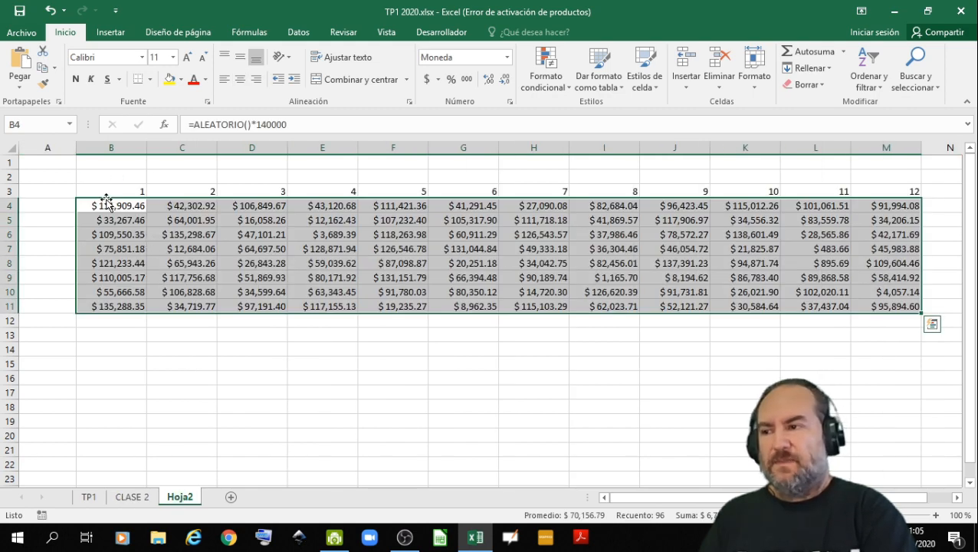
pyautogui.click(122, 497)
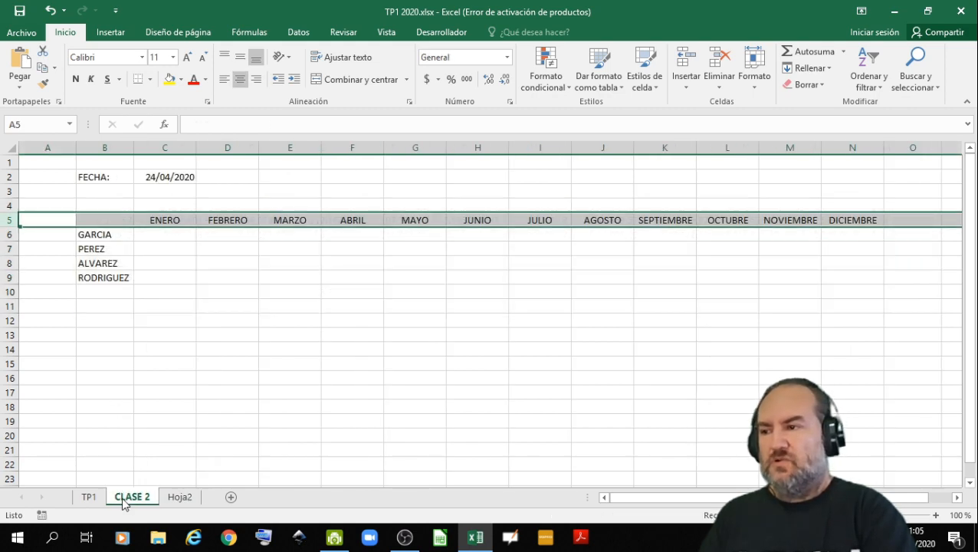
pyautogui.click(172, 498)
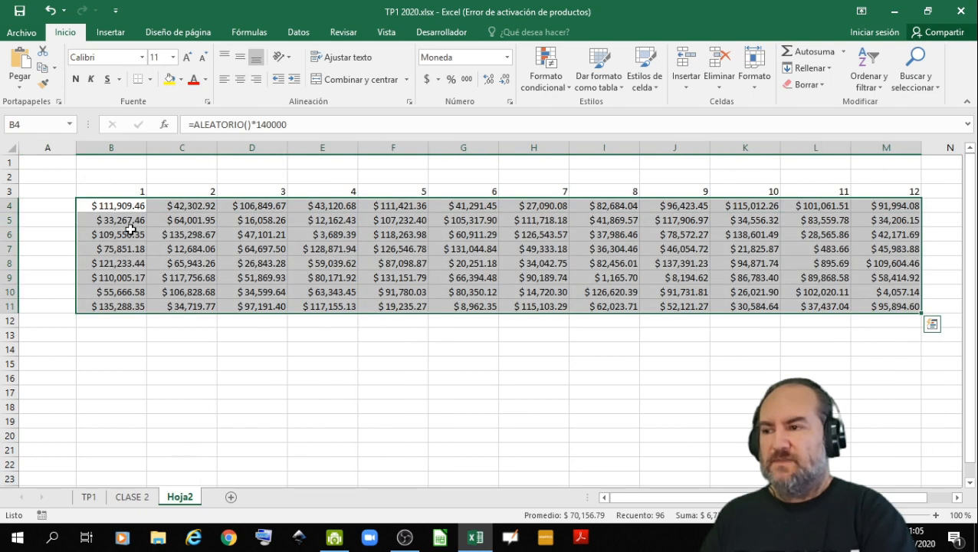
pyautogui.moveTo(124, 207); pyautogui.dragTo(893, 249)
pyautogui.rightClick(797, 215)
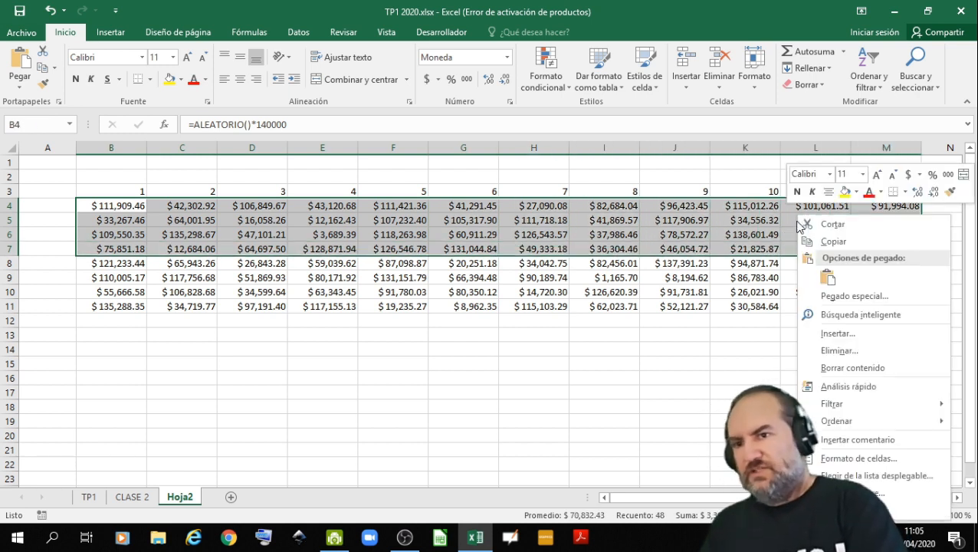
pyautogui.click(833, 241)
# Step: Paste the copied amounts into the CLASE 2 sheet starting at C6, keeping only values and number formats
pyautogui.click(132, 497)
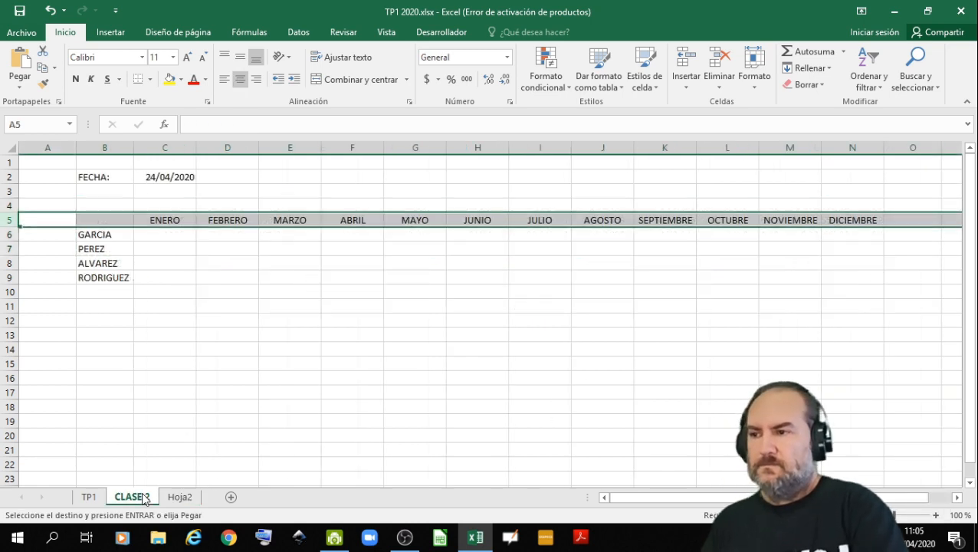
pyautogui.click(164, 234)
pyautogui.rightClick(164, 234)
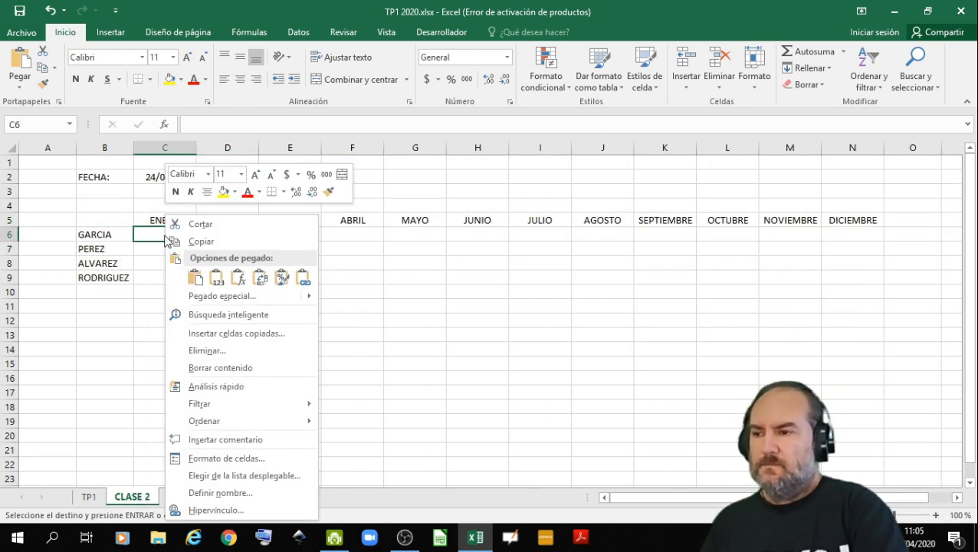
pyautogui.moveTo(214, 298)
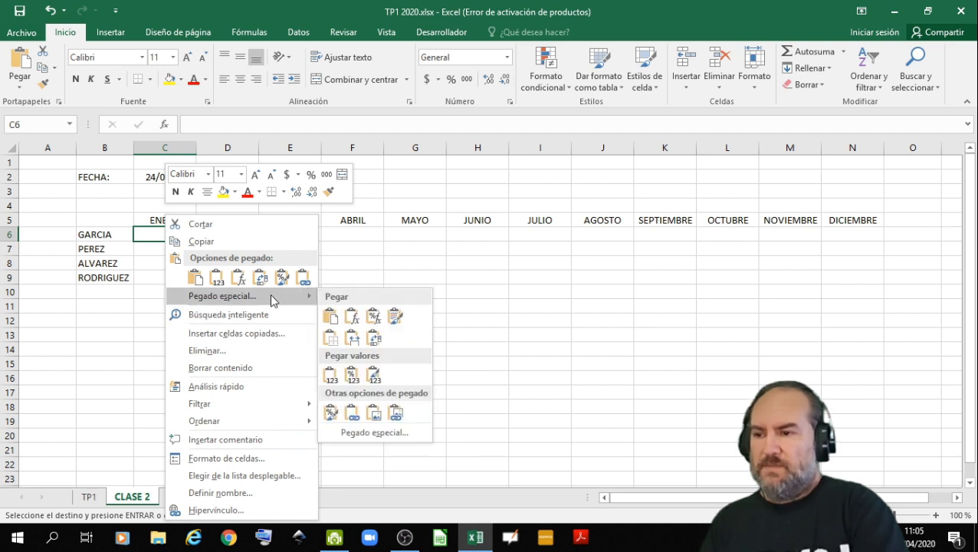
pyautogui.click(350, 373)
pyautogui.click(347, 363)
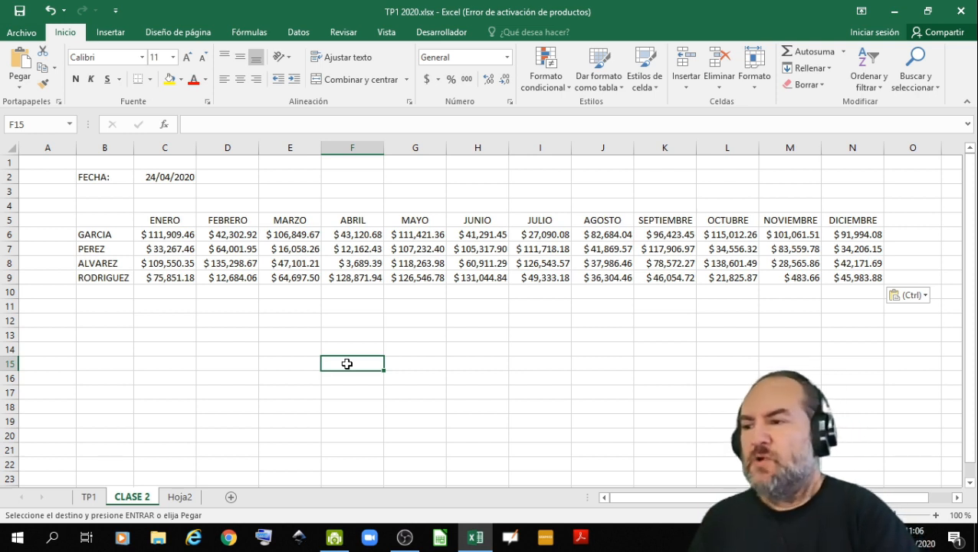
# Step: Enter the label "TOTAL :" in B11 below the surnames
pyautogui.click(82, 307)
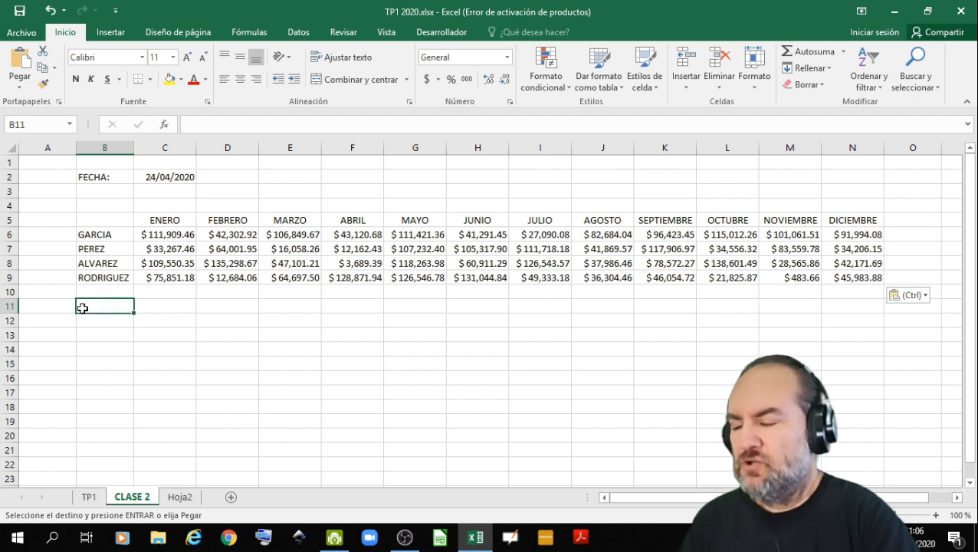
pyautogui.write('TOT')
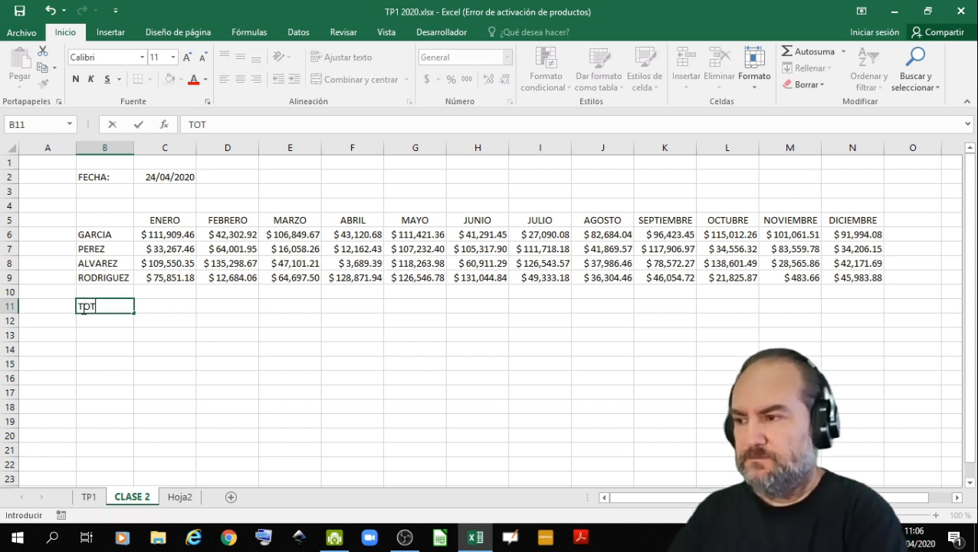
pyautogui.write('AL')
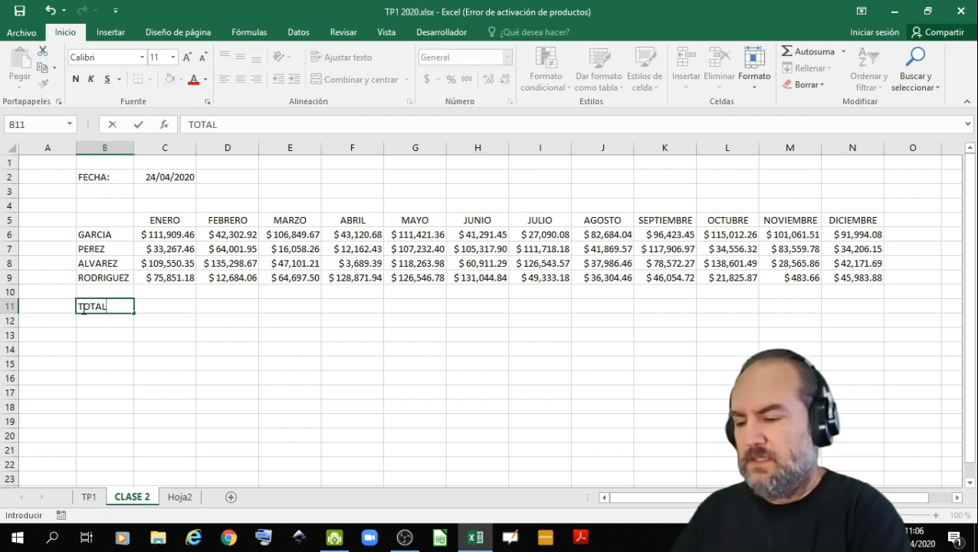
pyautogui.write(' :')
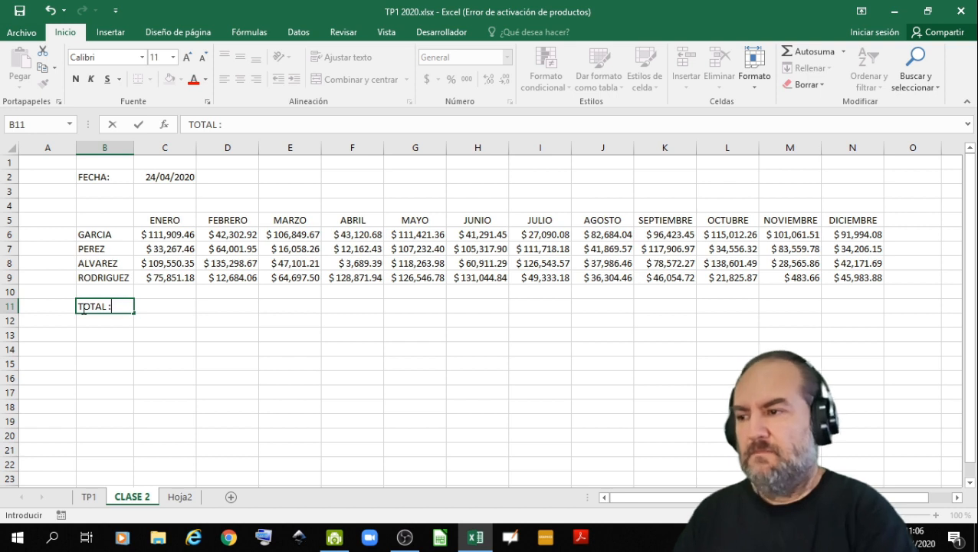
pyautogui.click(179, 329)
# Step: Total the ENERO amounts in C11 by adding the cells individually with the formula =C6+C7+C8+C9
pyautogui.click(173, 308)
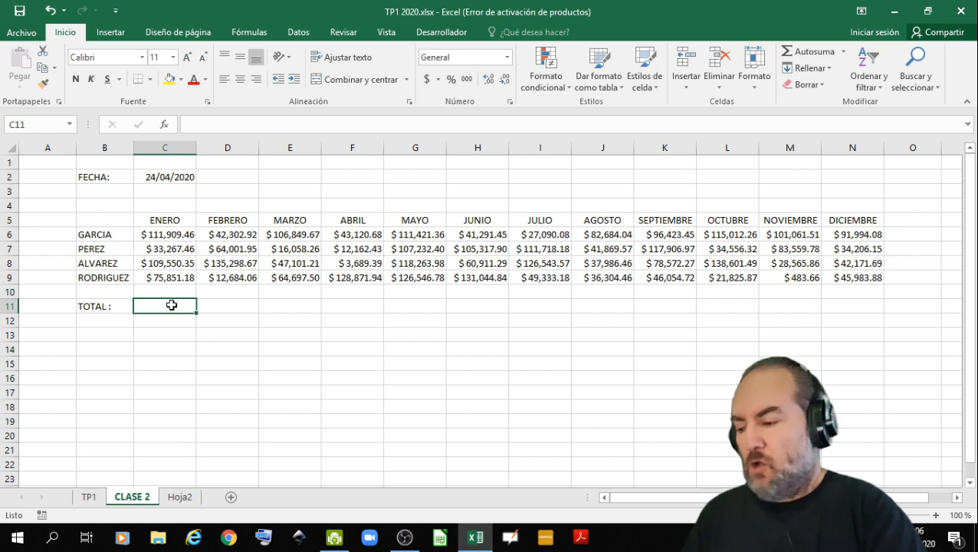
pyautogui.write('=')
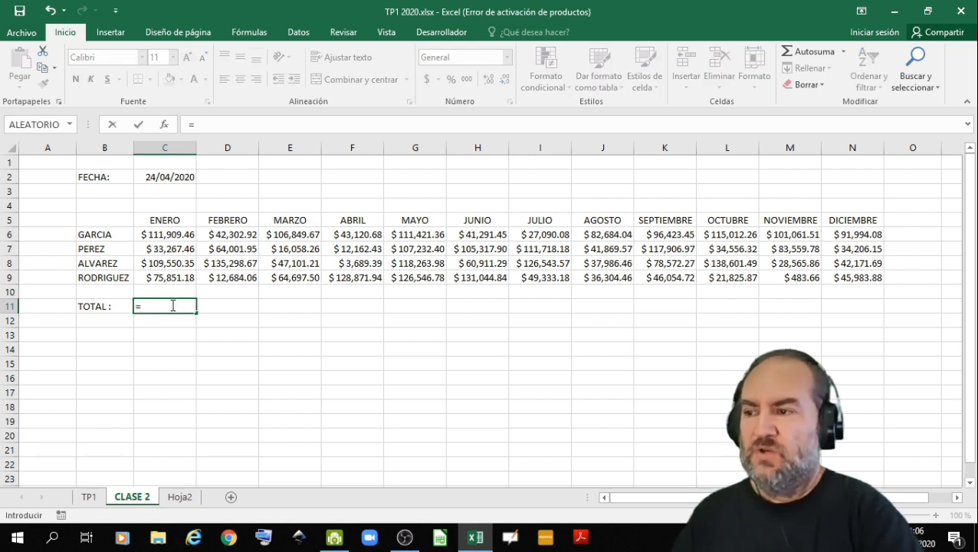
pyautogui.click(168, 235)
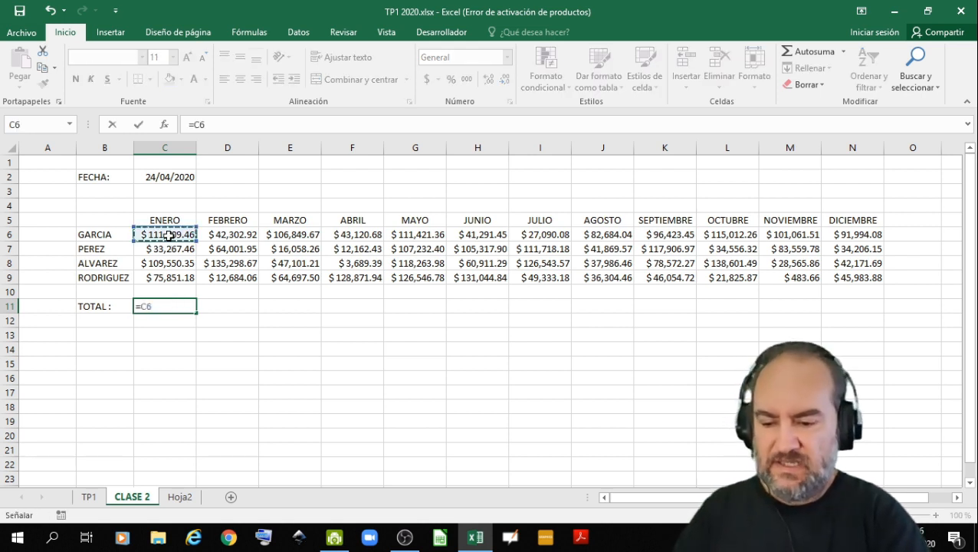
pyautogui.write('+')
pyautogui.click(168, 249)
pyautogui.write('+')
pyautogui.click(166, 263)
pyautogui.write('+')
pyautogui.click(167, 277)
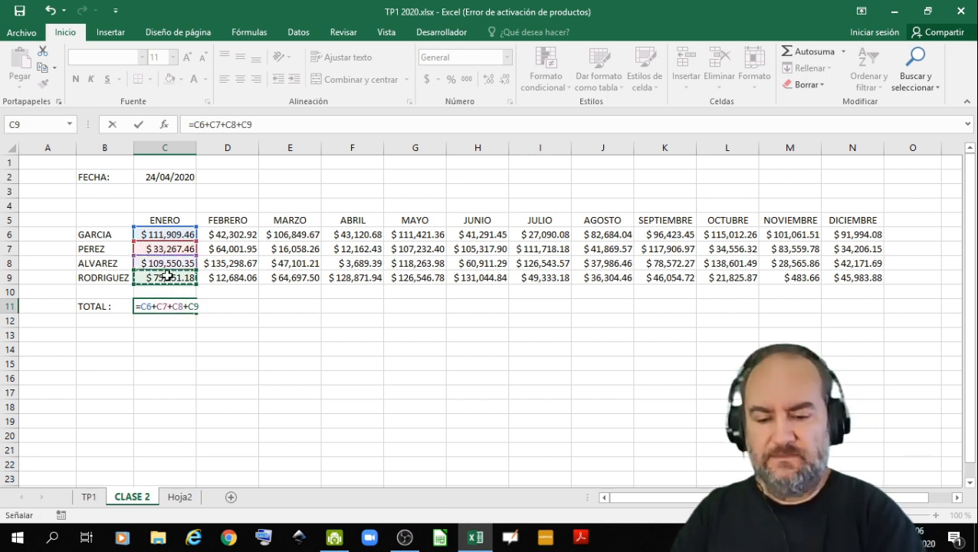
pyautogui.press('Return')
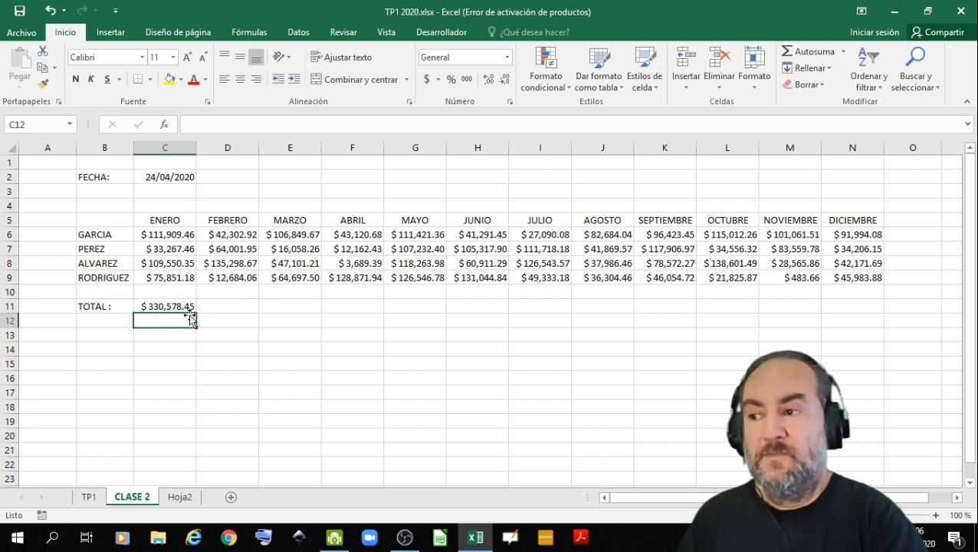
# Step: Examine the ENERO total formula in C11 and the cells it references
pyautogui.click(165, 307)
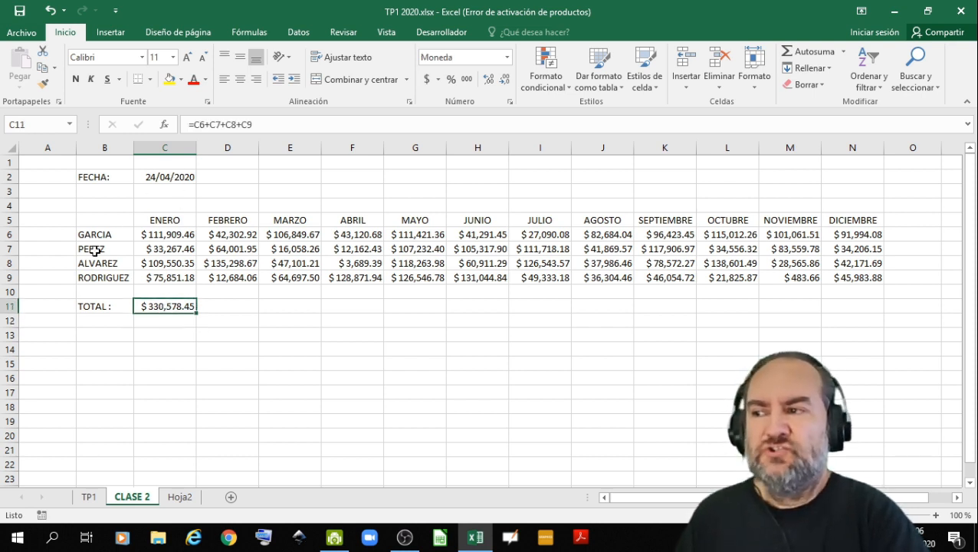
pyautogui.doubleClick(162, 306)
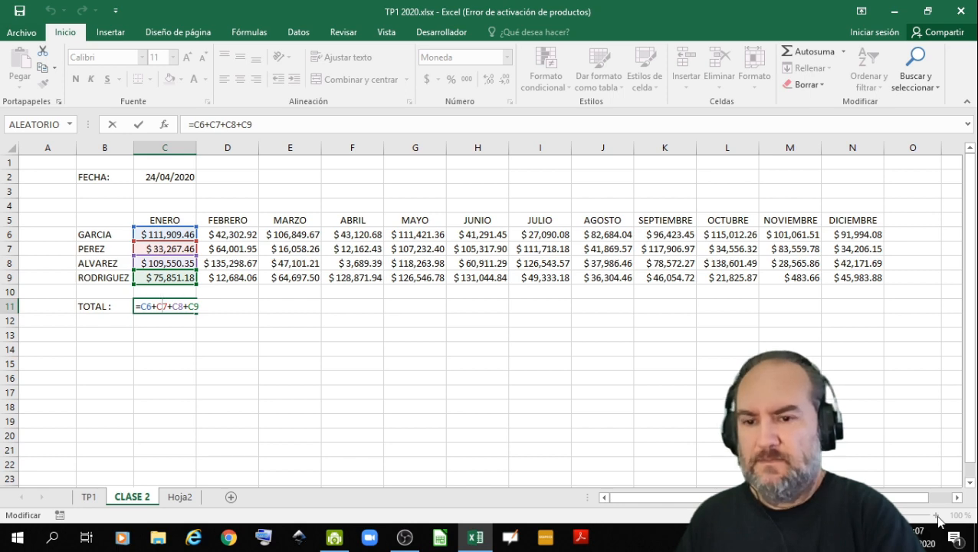
pyautogui.press('Escape')
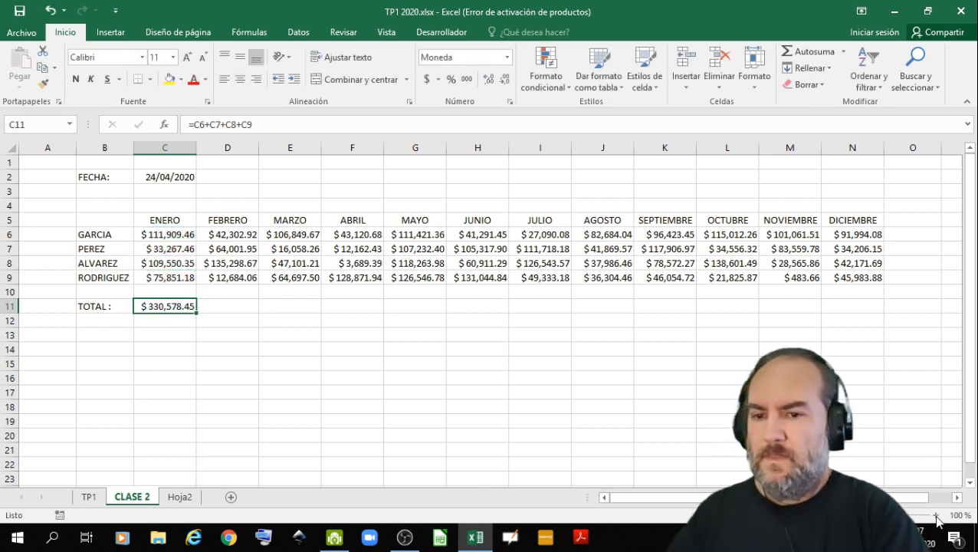
pyautogui.click(936, 516)
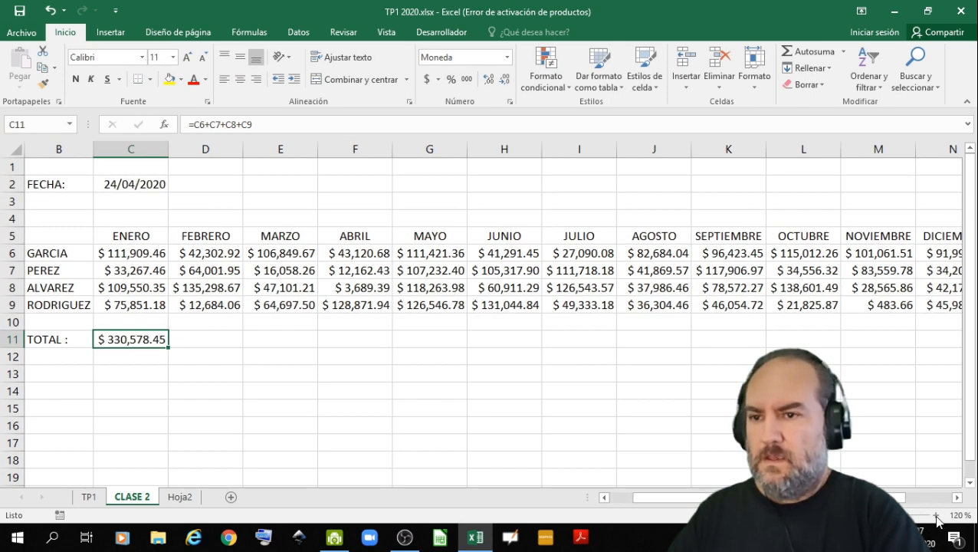
pyautogui.doubleClick(123, 338)
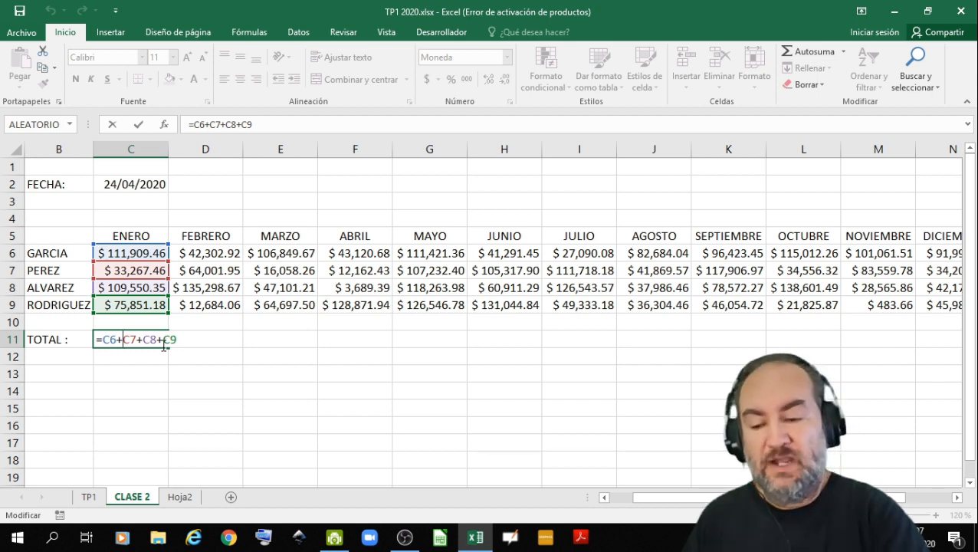
pyautogui.press('Return')
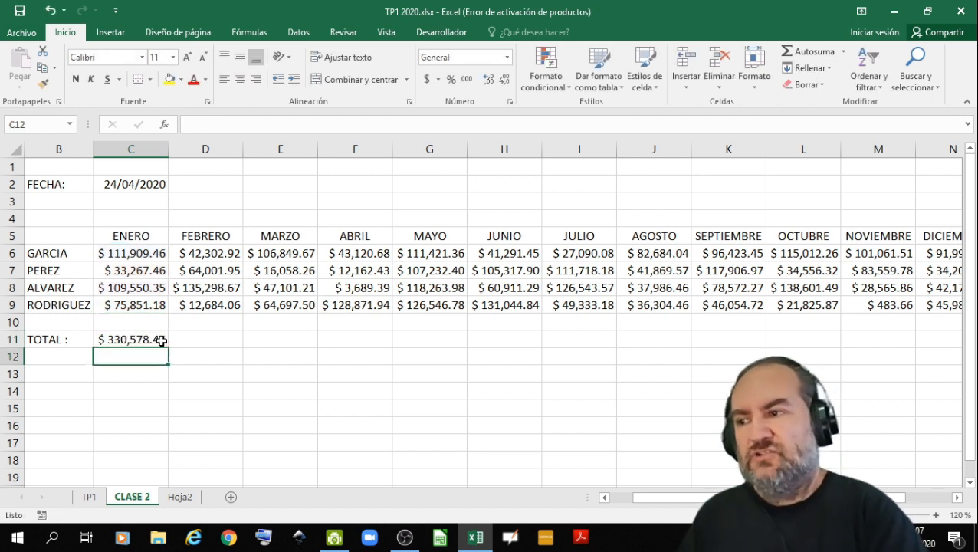
# Step: Replace the ENERO total formula in C11 with =SUMA(C6:C9)
pyautogui.click(159, 340)
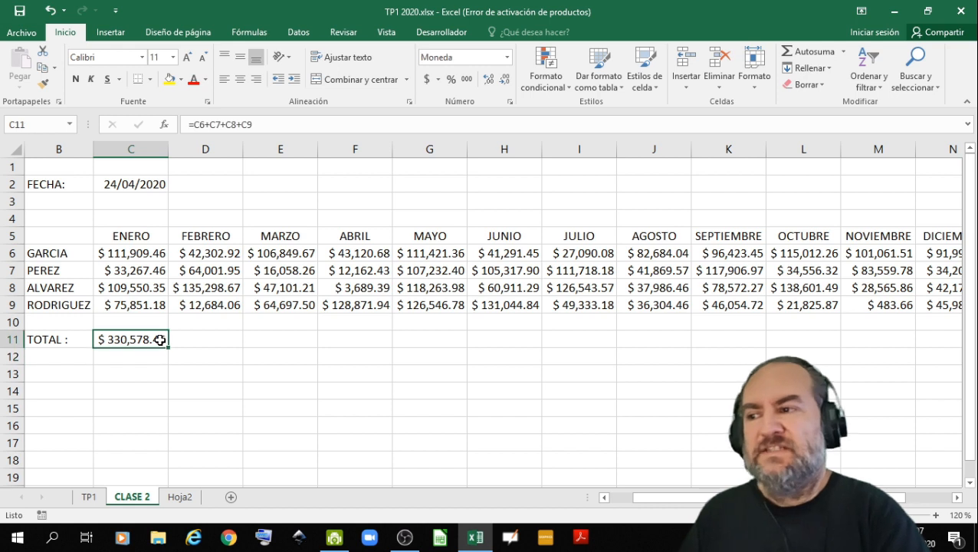
pyautogui.click(269, 120)
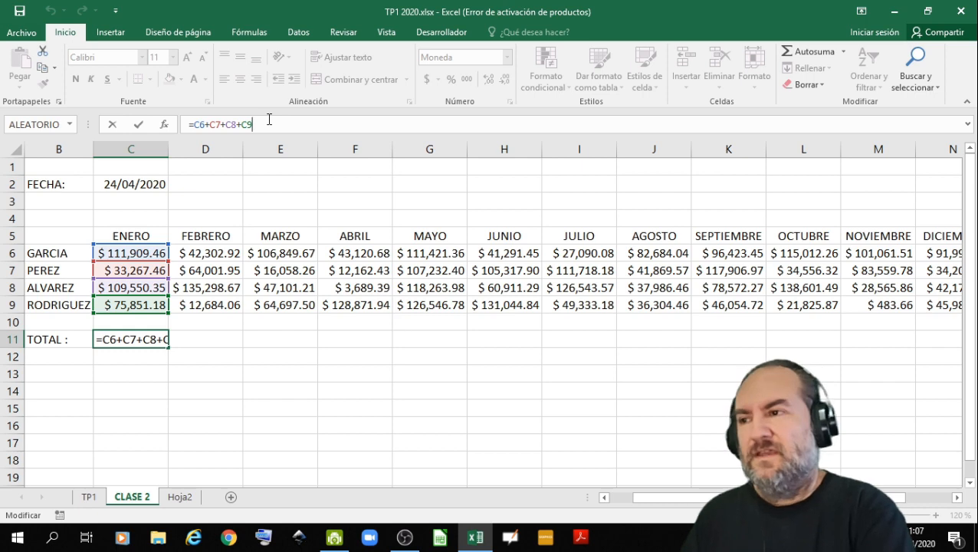
pyautogui.press('BackSpace')
pyautogui.press('BackSpace')
pyautogui.press('BackSpace')
pyautogui.press('BackSpace')
pyautogui.press('BackSpace')
pyautogui.press('BackSpace')
pyautogui.press('BackSpace')
pyautogui.press('BackSpace')
pyautogui.press('BackSpace')
pyautogui.press('BackSpace')
pyautogui.press('BackSpace')
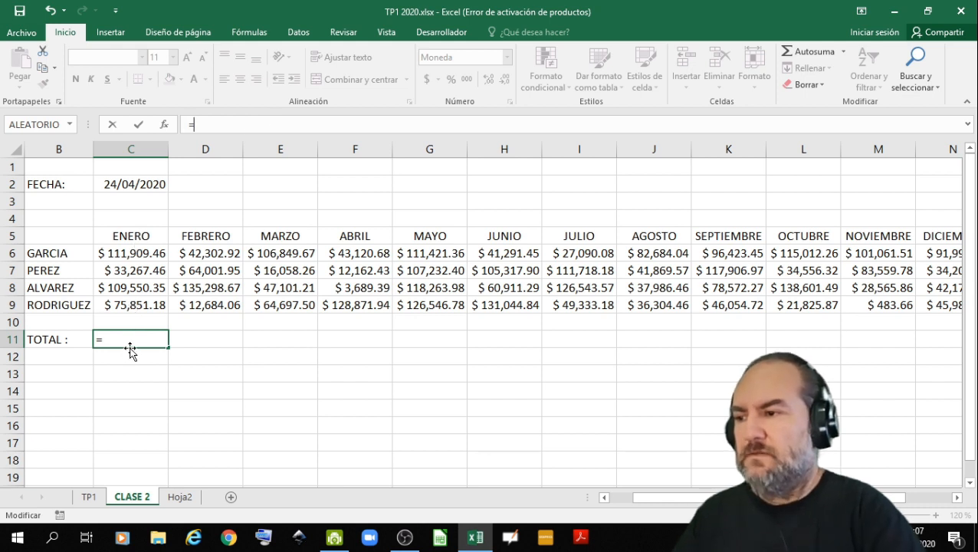
pyautogui.write('SUMA')
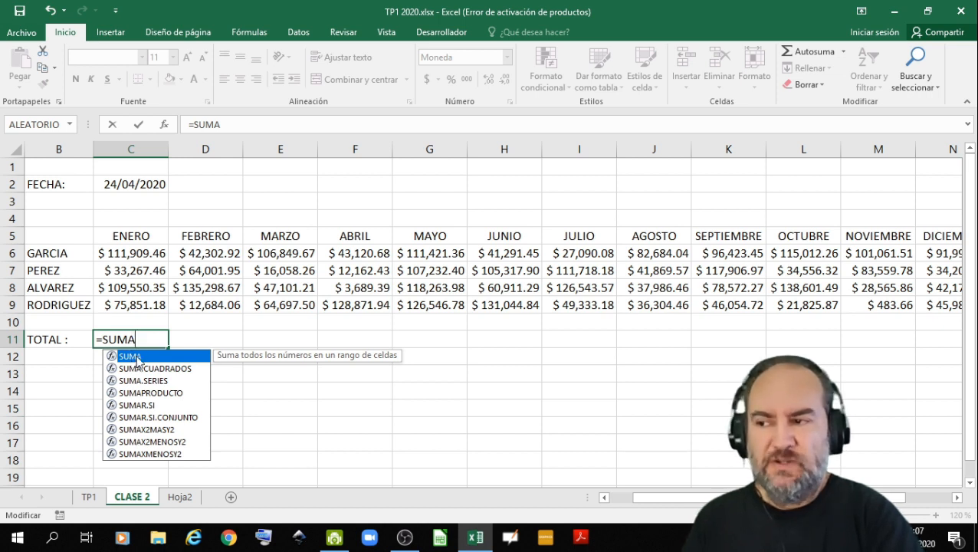
pyautogui.click(141, 340)
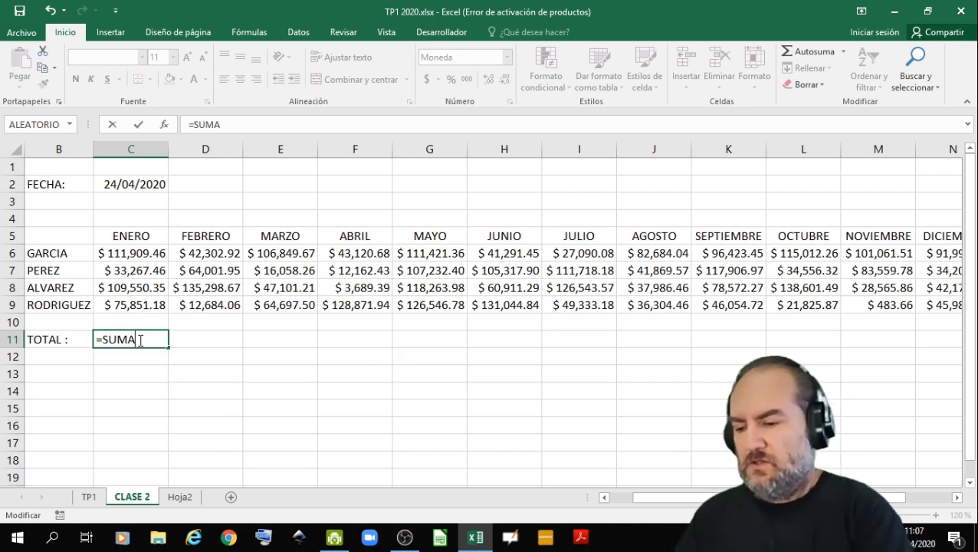
pyautogui.write('(')
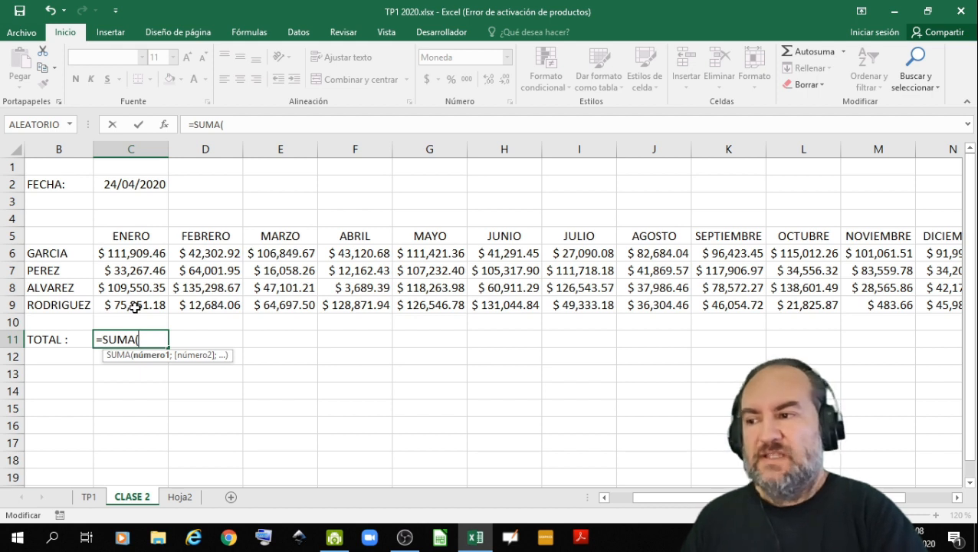
pyautogui.write('C')
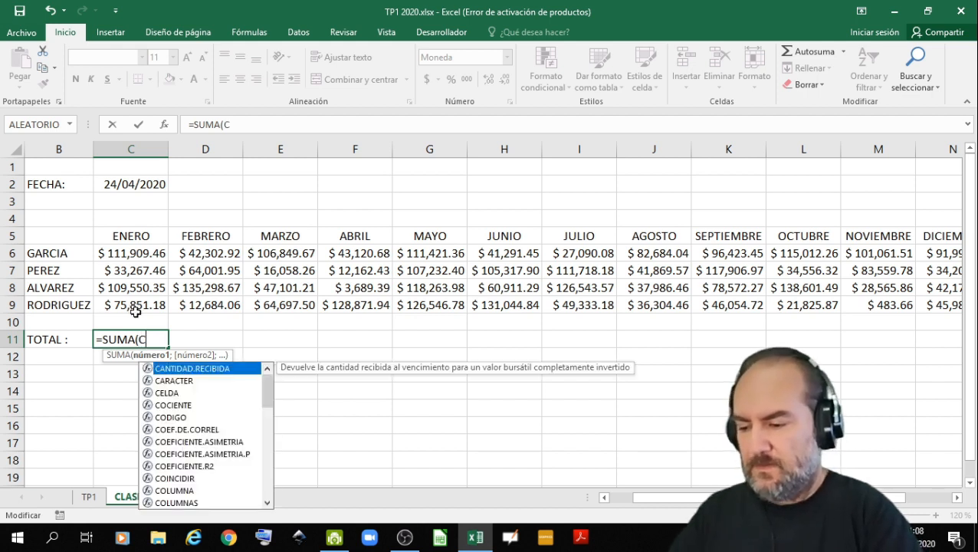
pyautogui.write('6:')
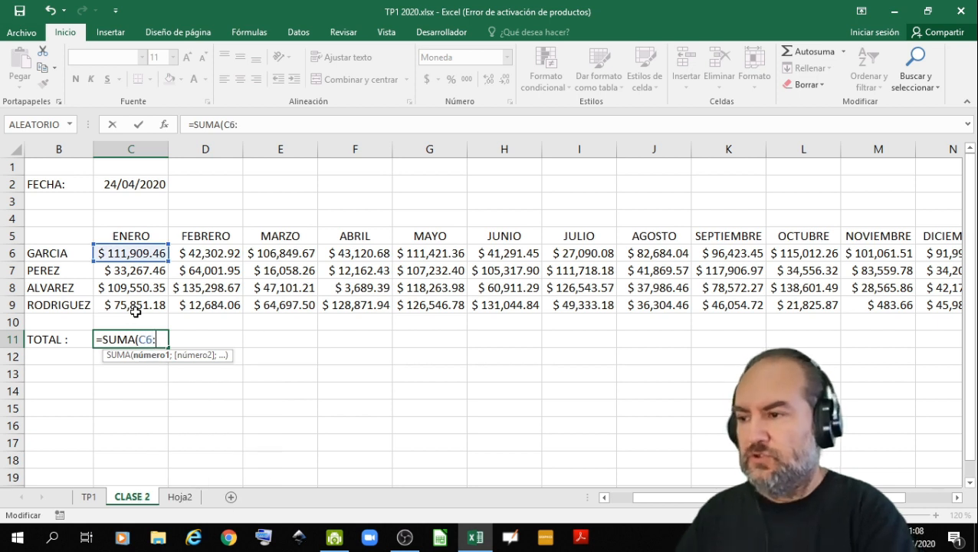
pyautogui.write('C9')
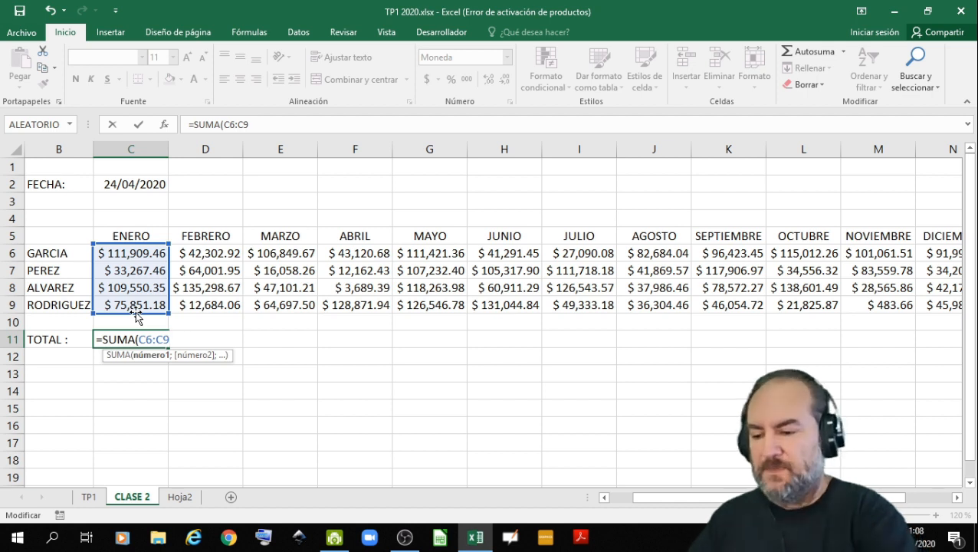
pyautogui.write(')')
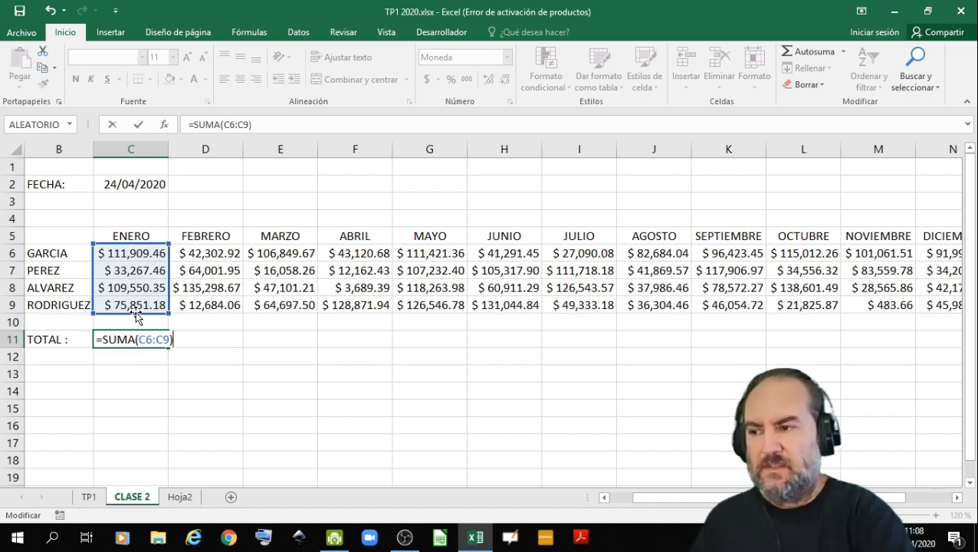
pyautogui.press('Return')
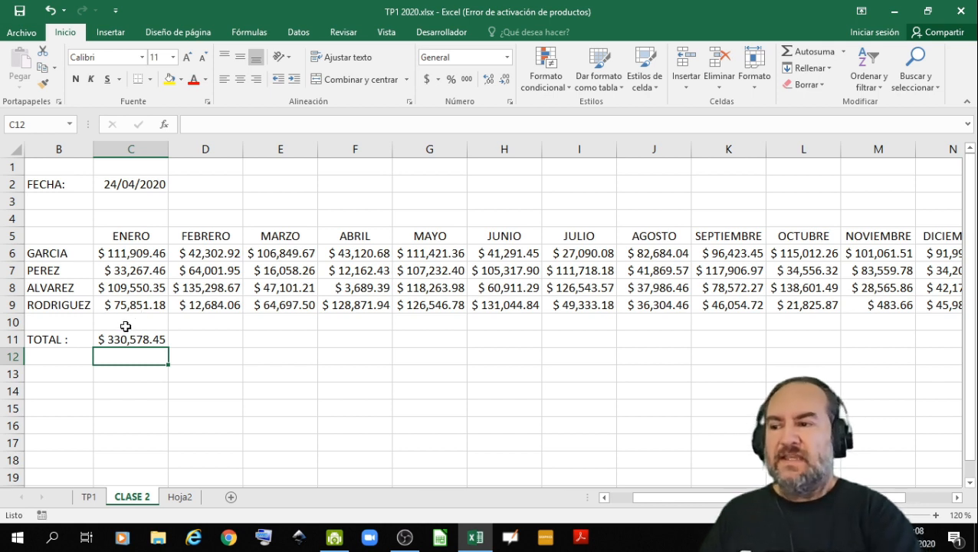
pyautogui.click(123, 338)
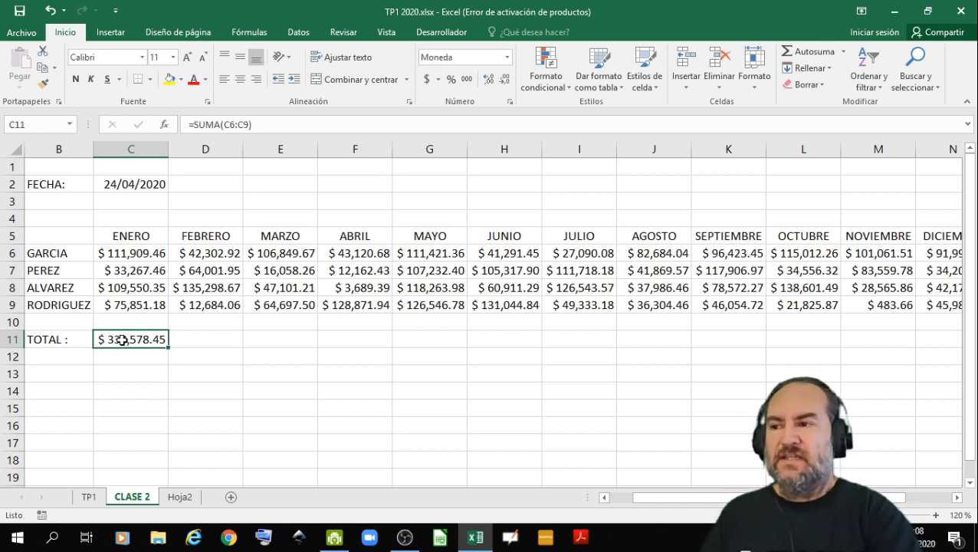
# Step: Rebuild the ENERO total formula in C11 by clearing the SUMA argument and reselecting the range C6:C9
pyautogui.click(249, 124)
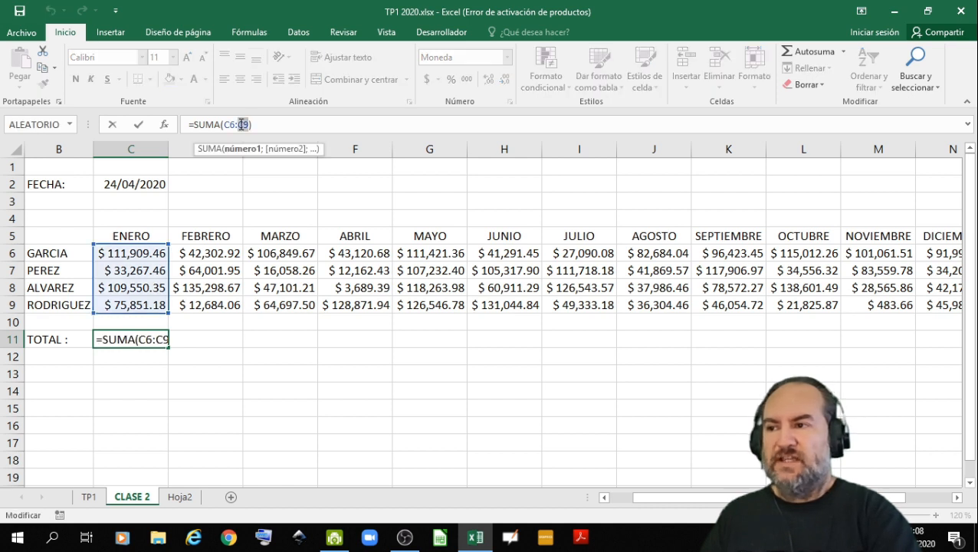
pyautogui.moveTo(249, 124); pyautogui.dragTo(225, 124)
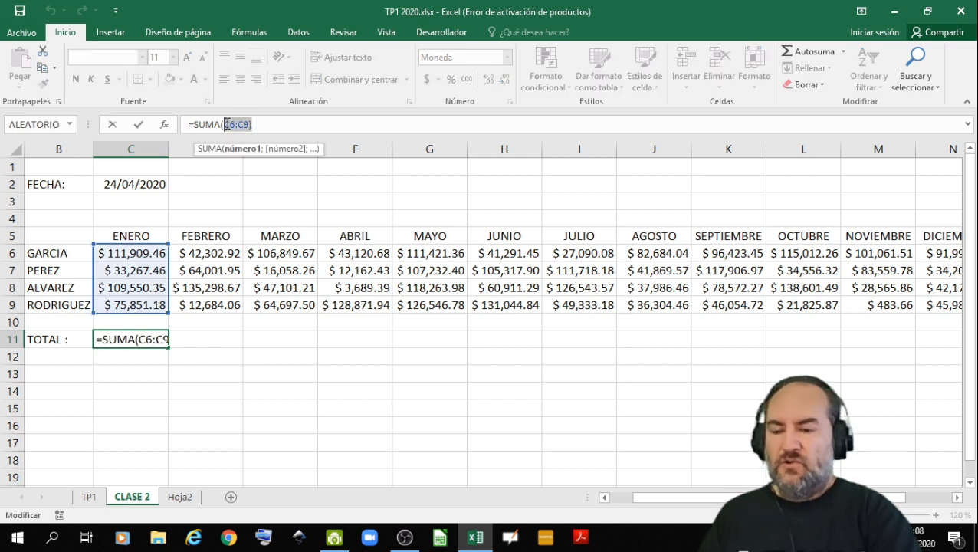
pyautogui.press('BackSpace')
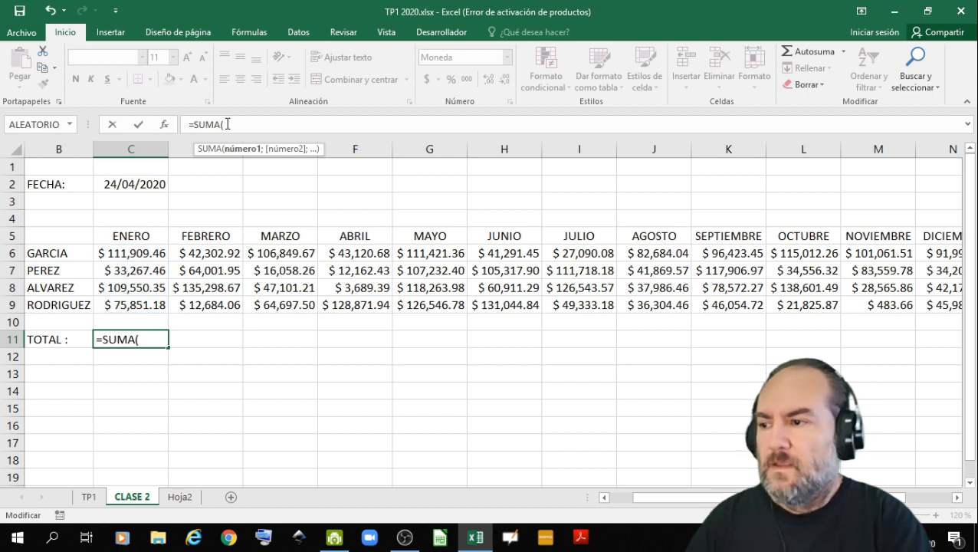
pyautogui.click(142, 339)
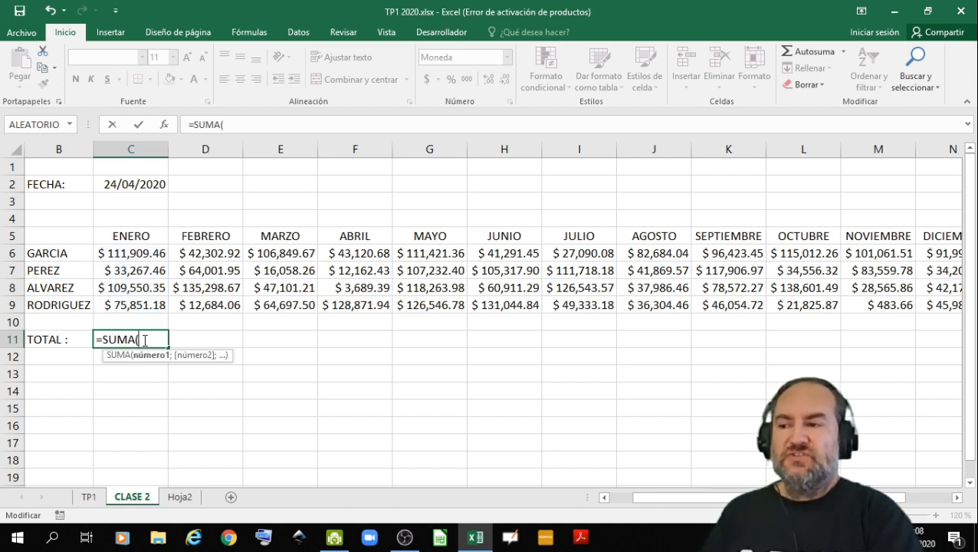
pyautogui.moveTo(138, 253); pyautogui.dragTo(141, 299)
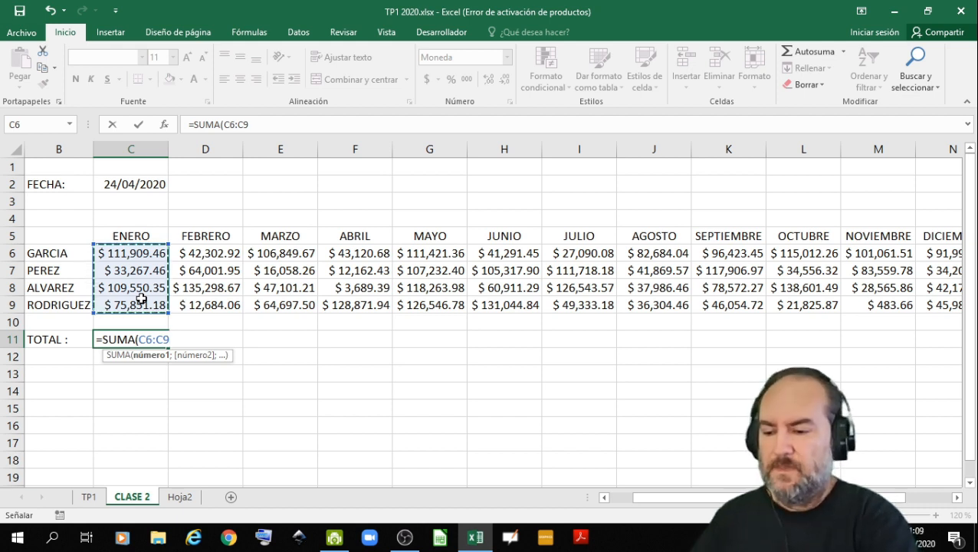
pyautogui.write(')')
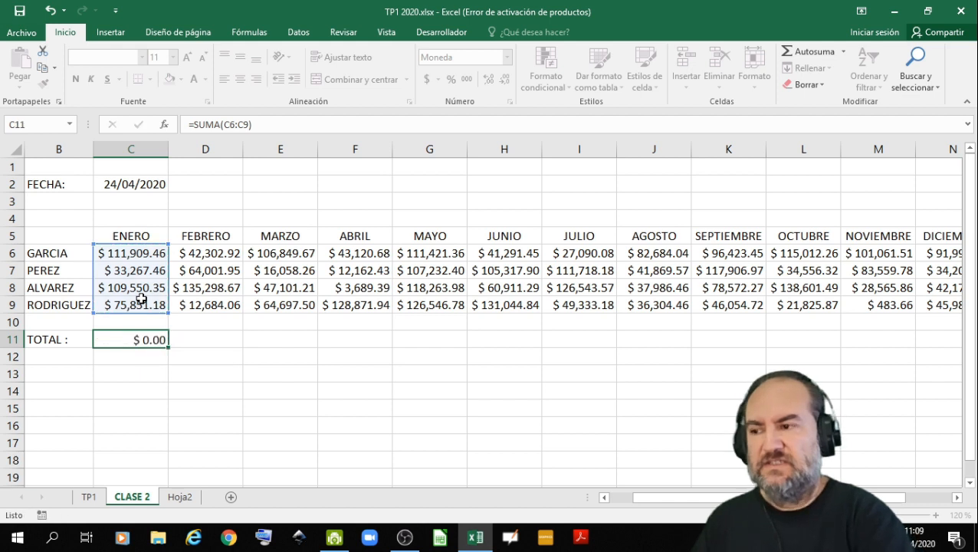
pyautogui.press('Return')
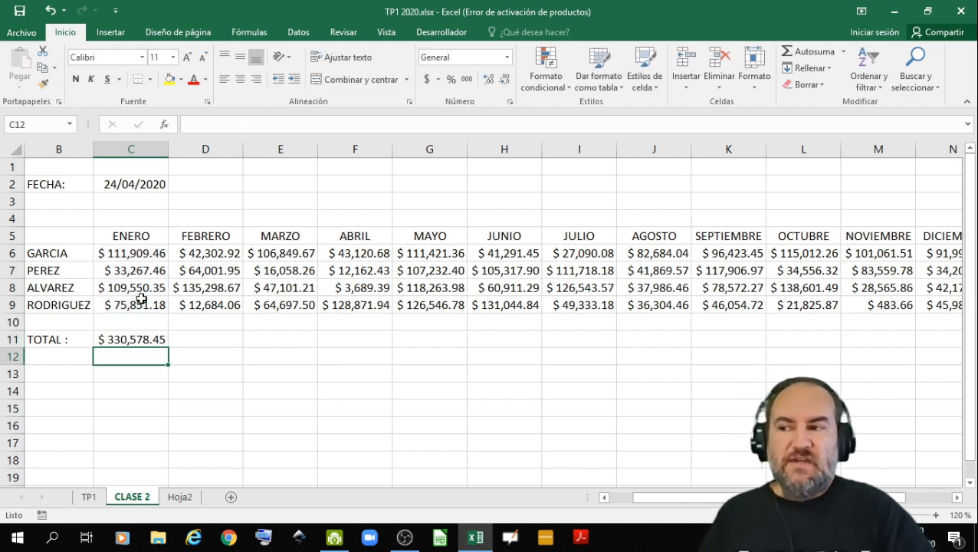
# Step: Fill the ENERO total formula from C11 across row 11 through DICIEMBRE in N11
pyautogui.click(124, 339)
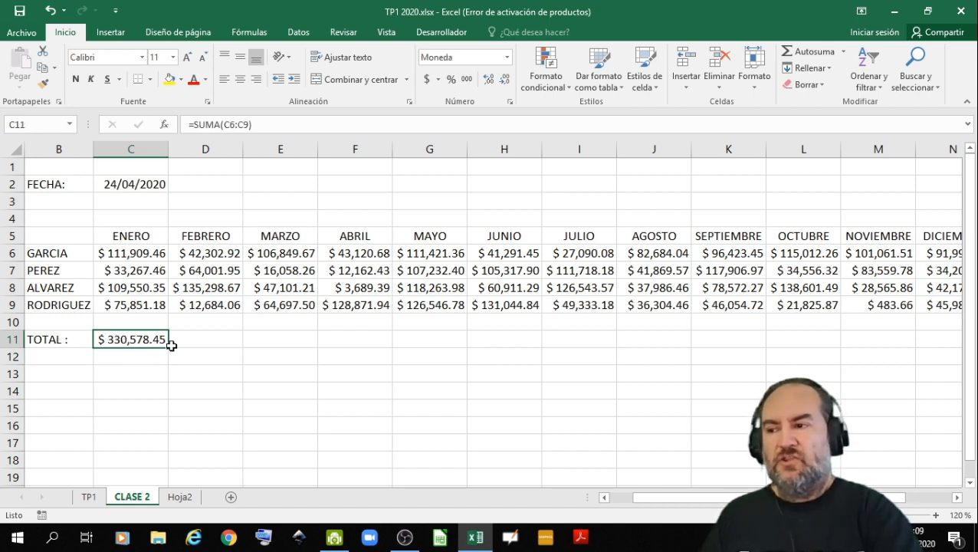
pyautogui.moveTo(171, 346); pyautogui.dragTo(771, 355)
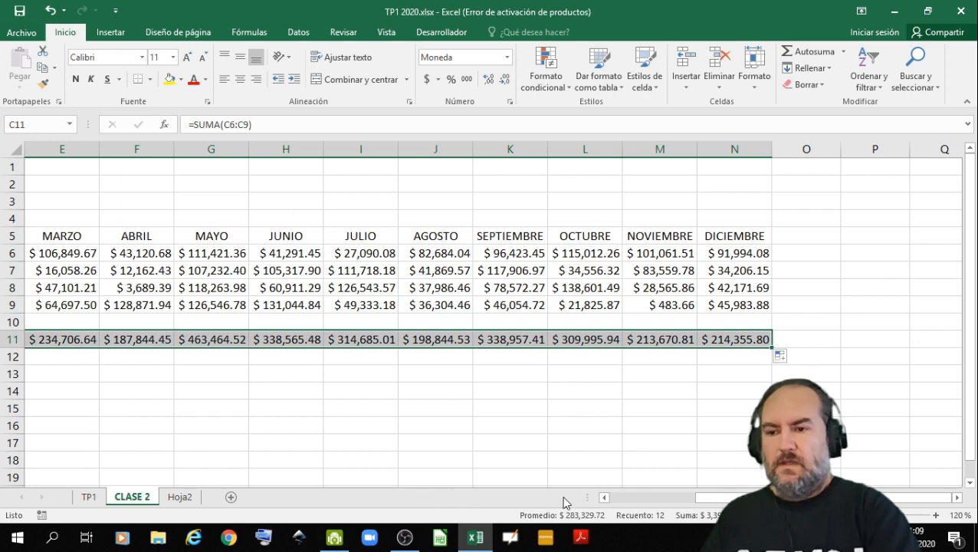
pyautogui.moveTo(699, 504); pyautogui.dragTo(617, 504)
pyautogui.click(368, 372)
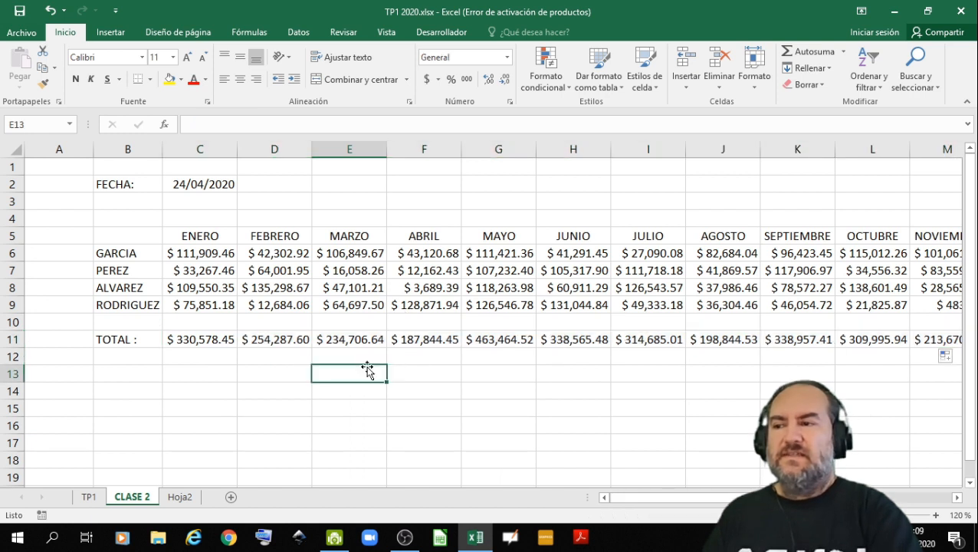
# Step: Narrow columns C to M and set their font size to 10, and narrow the empty column A
pyautogui.moveTo(229, 150); pyautogui.dragTo(872, 149)
pyautogui.moveTo(234, 145); pyautogui.dragTo(230, 146)
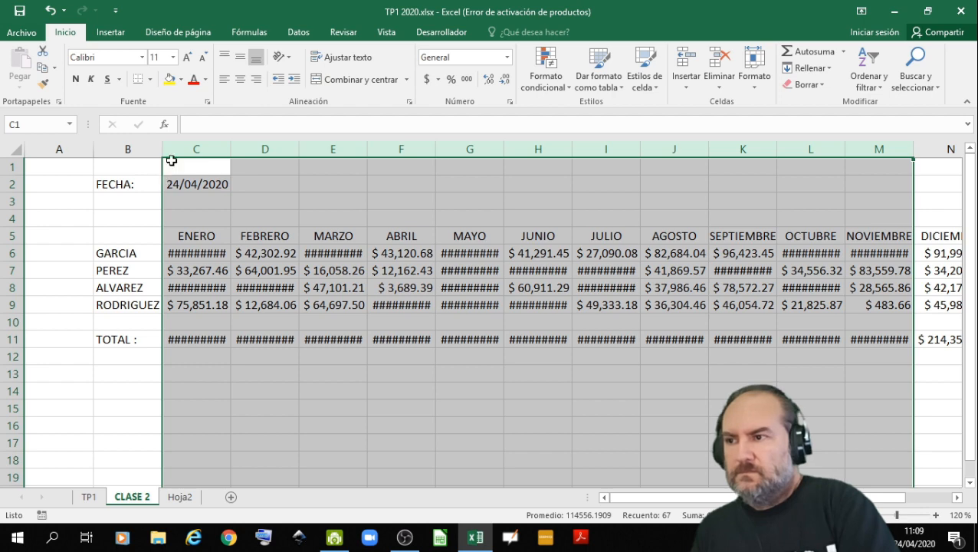
pyautogui.click(202, 57)
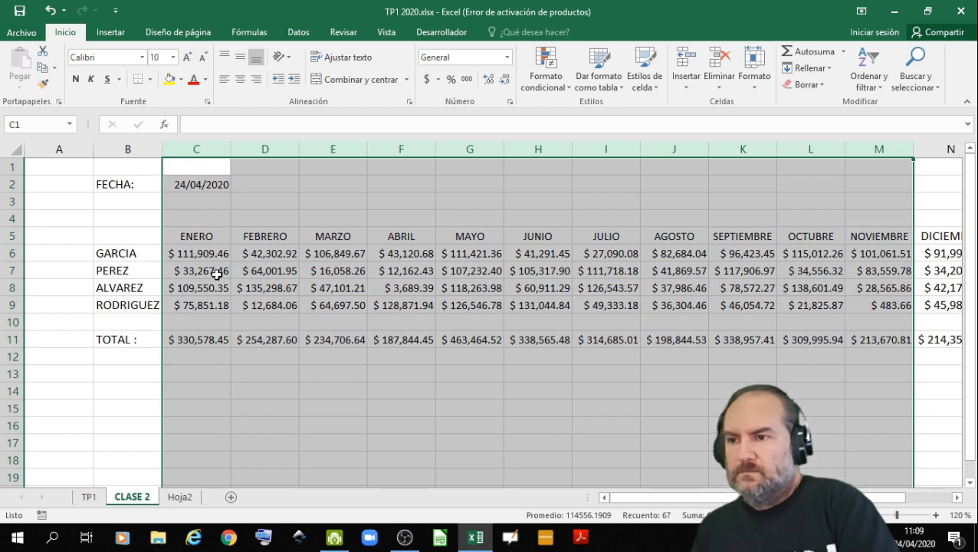
pyautogui.click(230, 387)
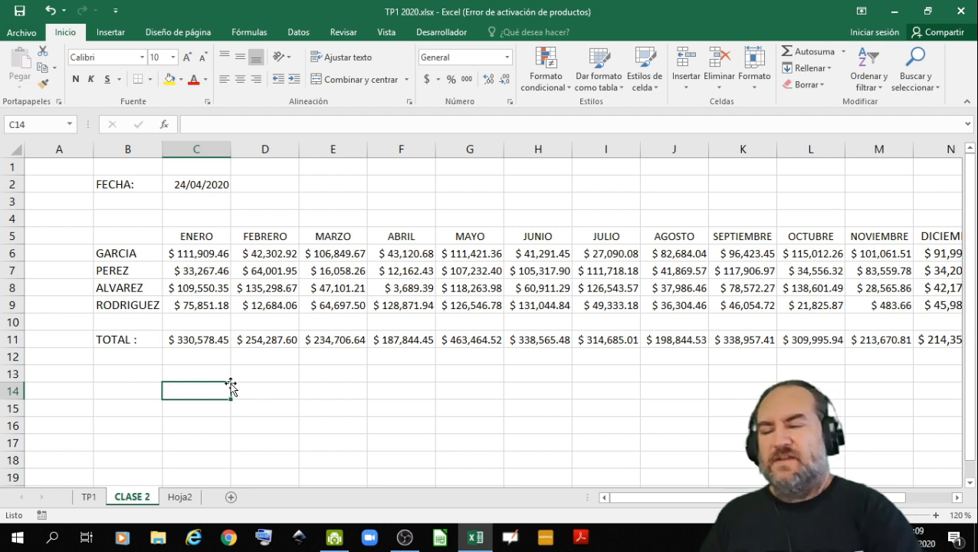
pyautogui.moveTo(95, 151); pyautogui.dragTo(57, 151)
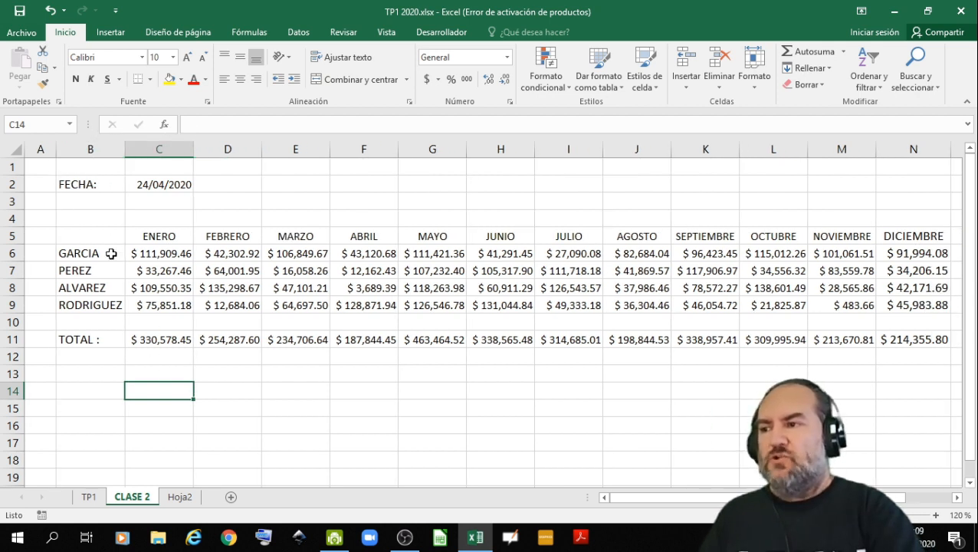
# Step: Inspect the cell range used by the SUMA formula in the ENERO total, C11
pyautogui.click(149, 340)
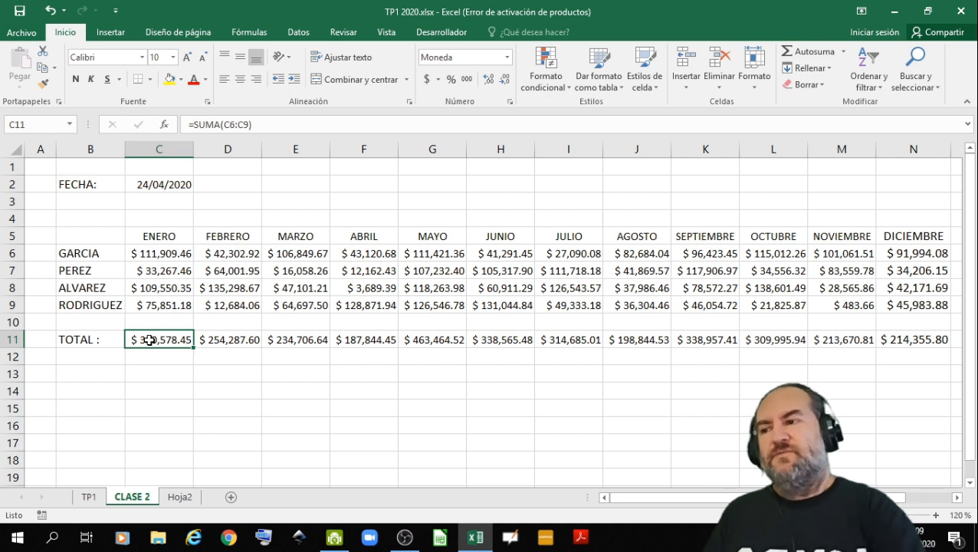
pyautogui.doubleClick(149, 341)
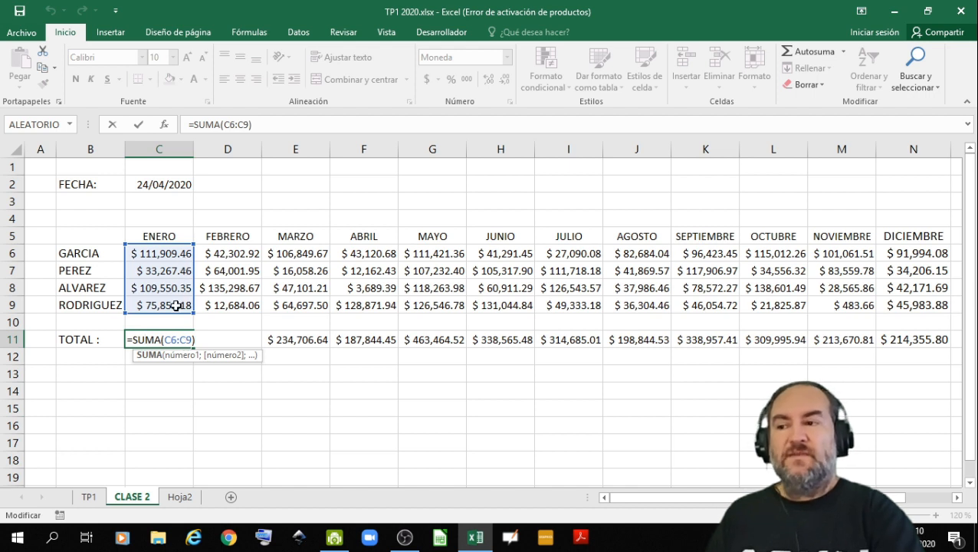
pyautogui.click(176, 368)
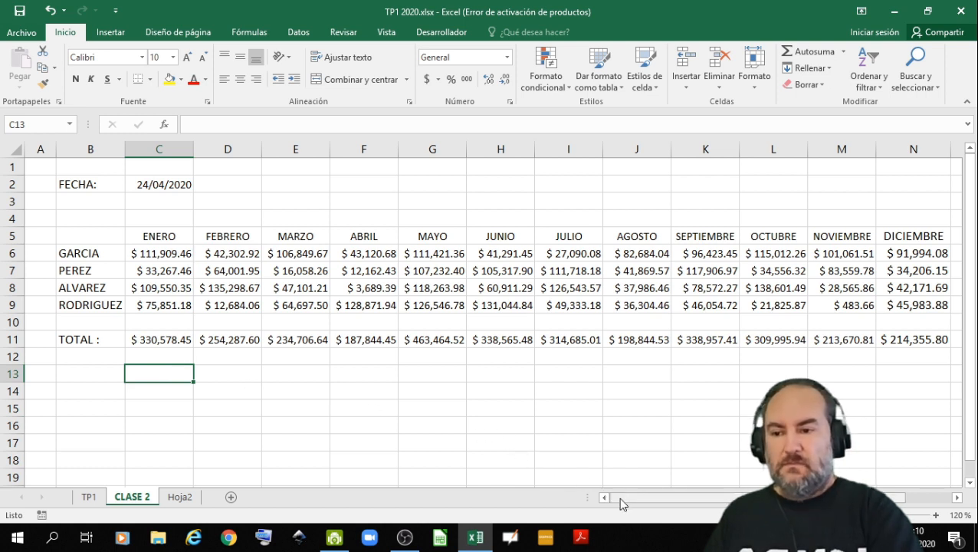
# Step: Enter the heading "TOTAL" in O5, next to the DICIEMBRE heading
pyautogui.moveTo(618, 499); pyautogui.dragTo(702, 503)
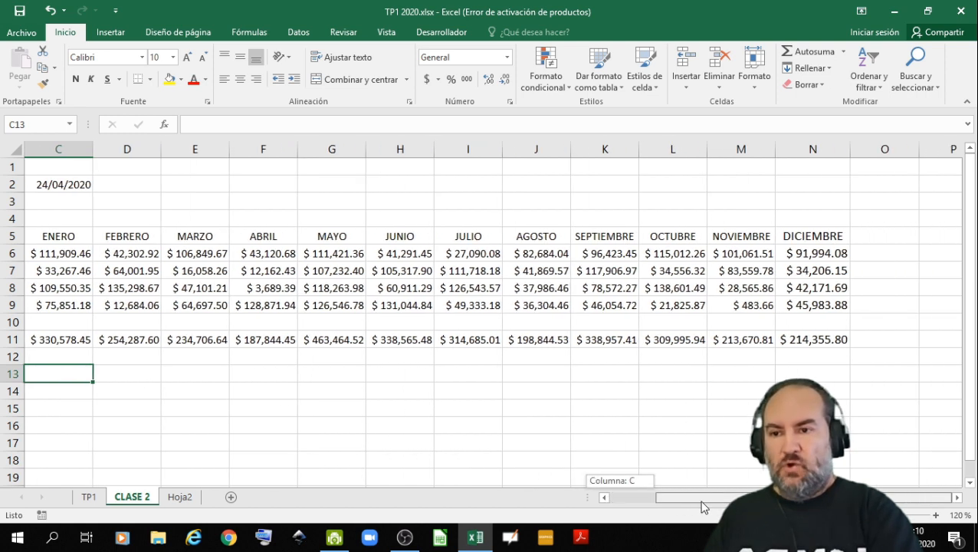
pyautogui.click(864, 236)
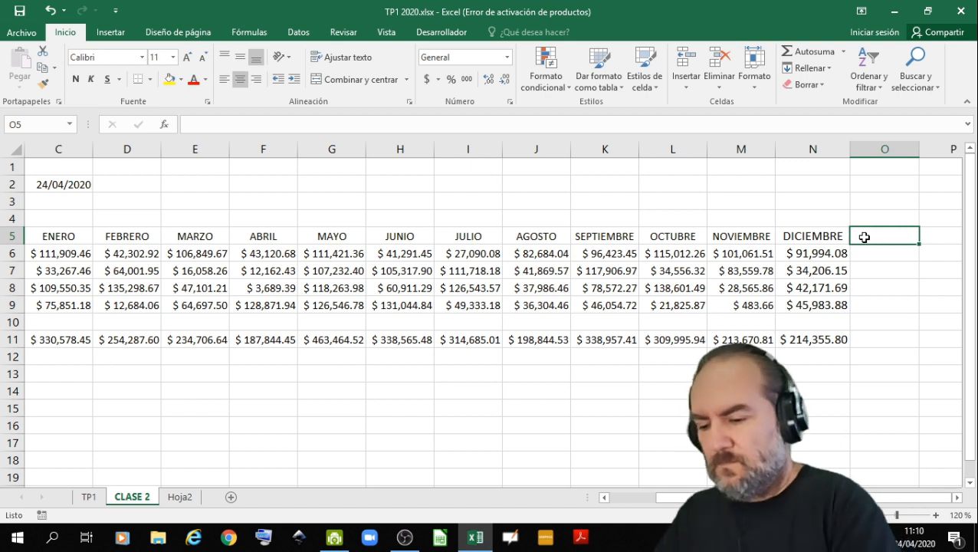
pyautogui.write('TOTAL')
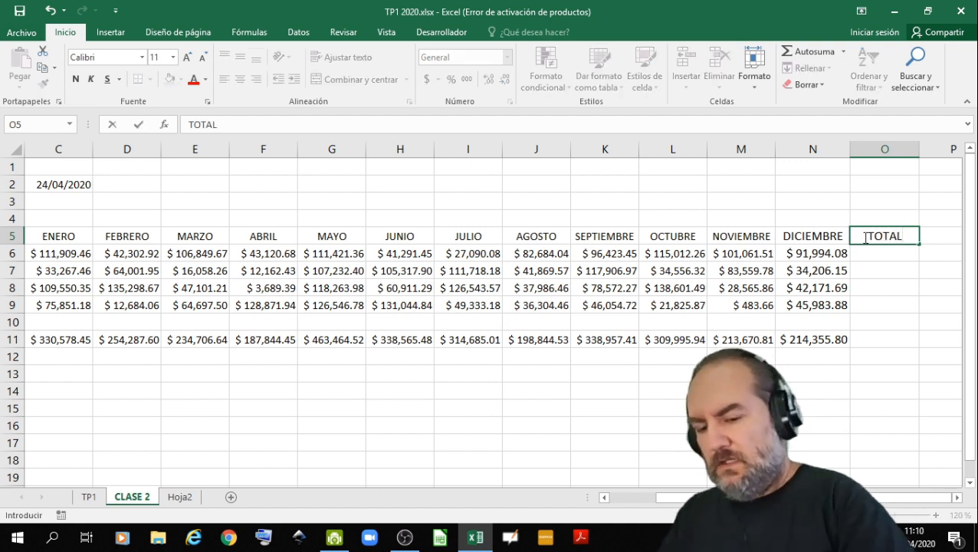
pyautogui.press('Return')
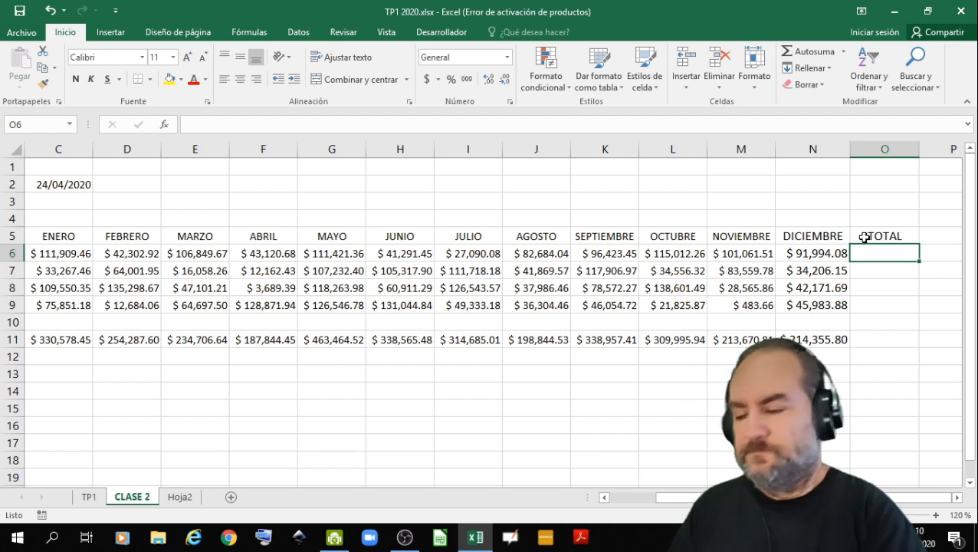
# Step: Total the first surname's amounts across all months in O6 with =SUMA(C6:N6)
pyautogui.write('=')
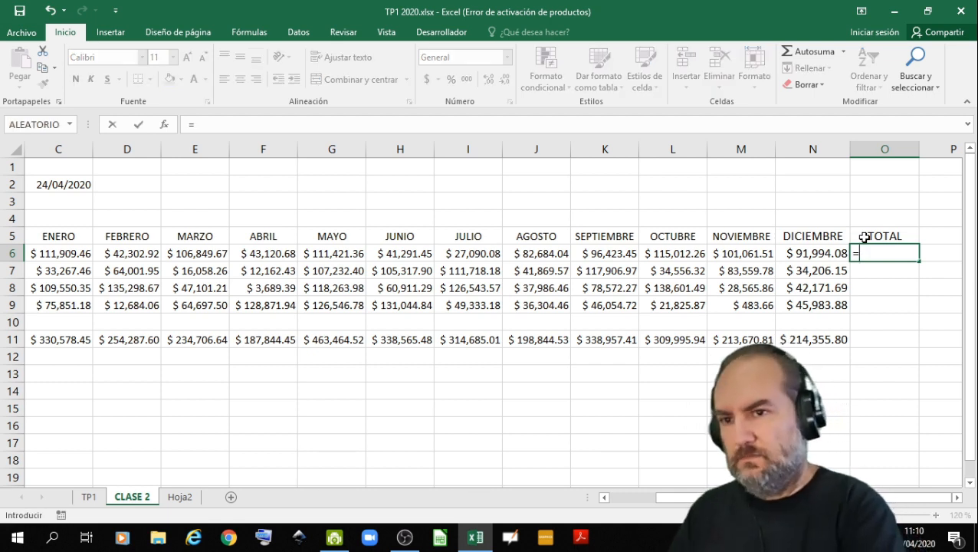
pyautogui.write('SUM')
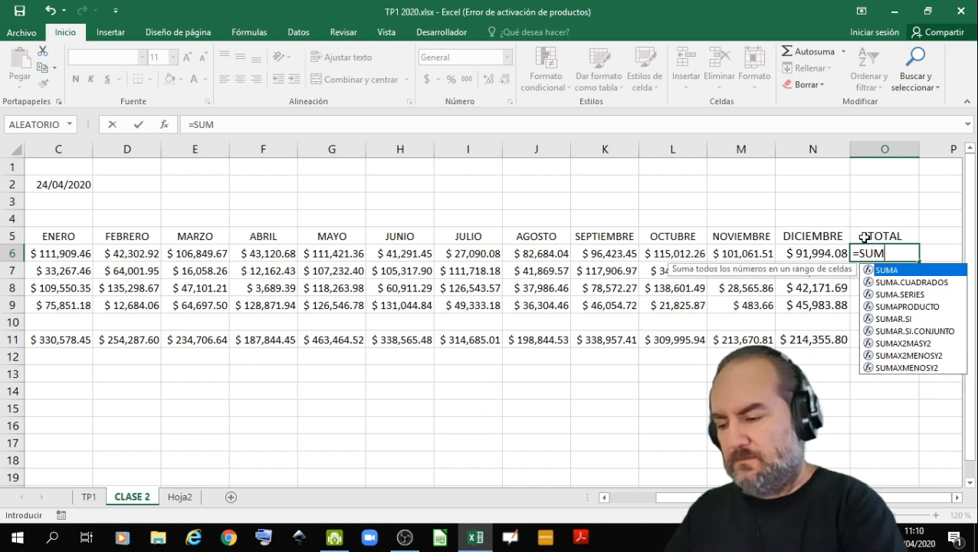
pyautogui.write('A(')
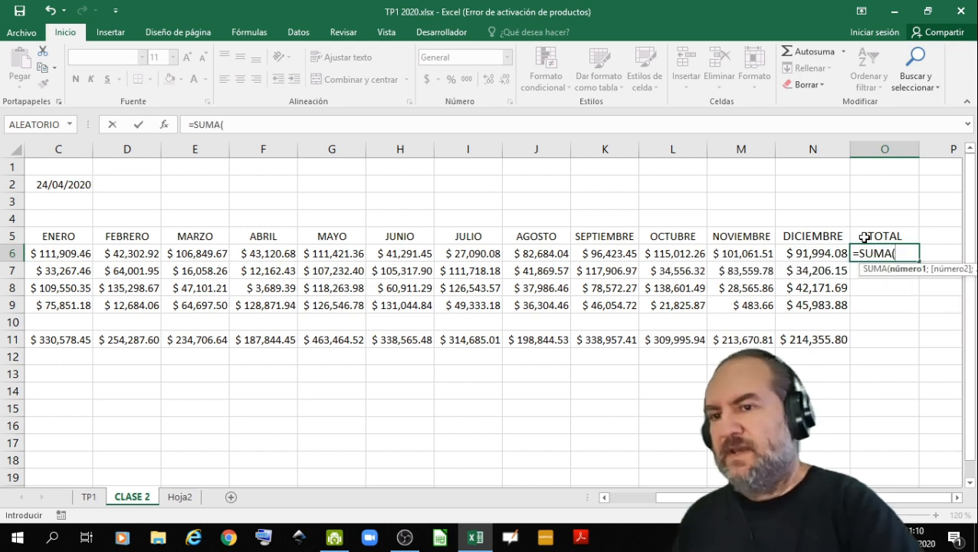
pyautogui.click(817, 255)
pyautogui.moveTo(817, 255); pyautogui.dragTo(132, 254)
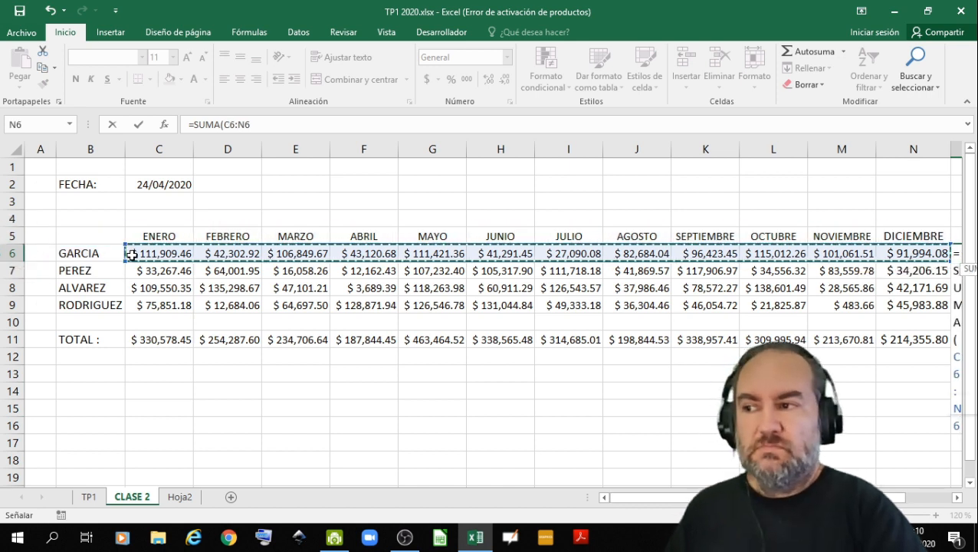
pyautogui.write(')')
pyautogui.press('Return')
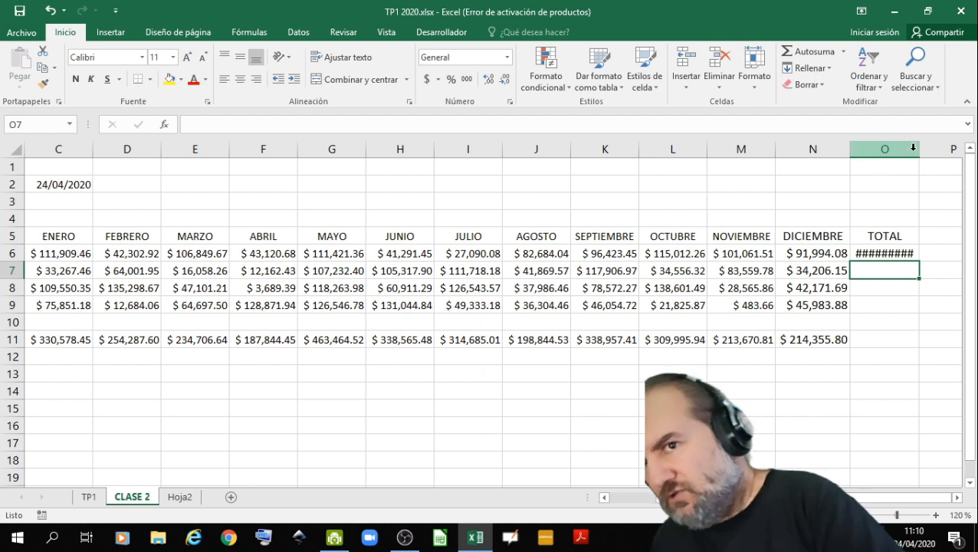
# Step: Widen column O to fit the totals and fill the O6 formula down to O9 for the remaining surnames
pyautogui.moveTo(923, 152); pyautogui.dragTo(935, 151)
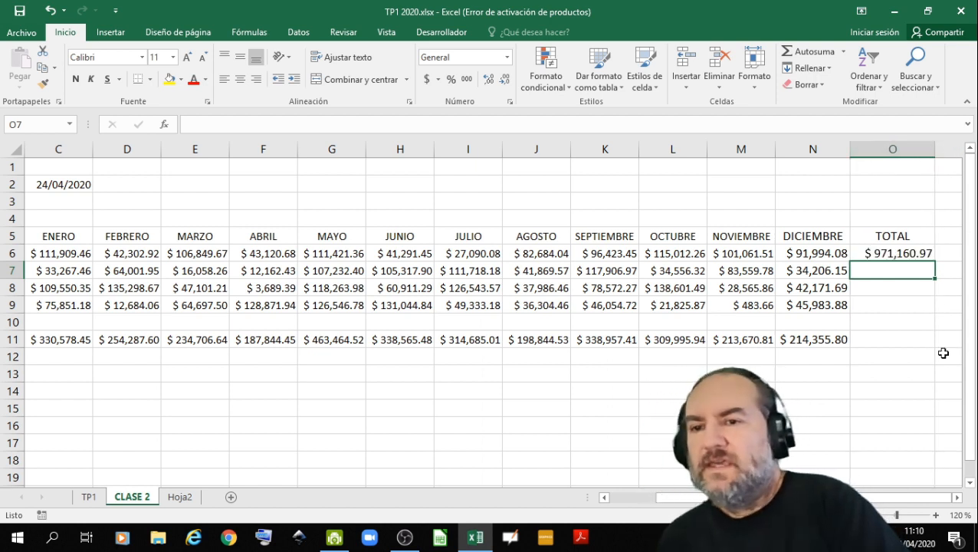
pyautogui.click(873, 252)
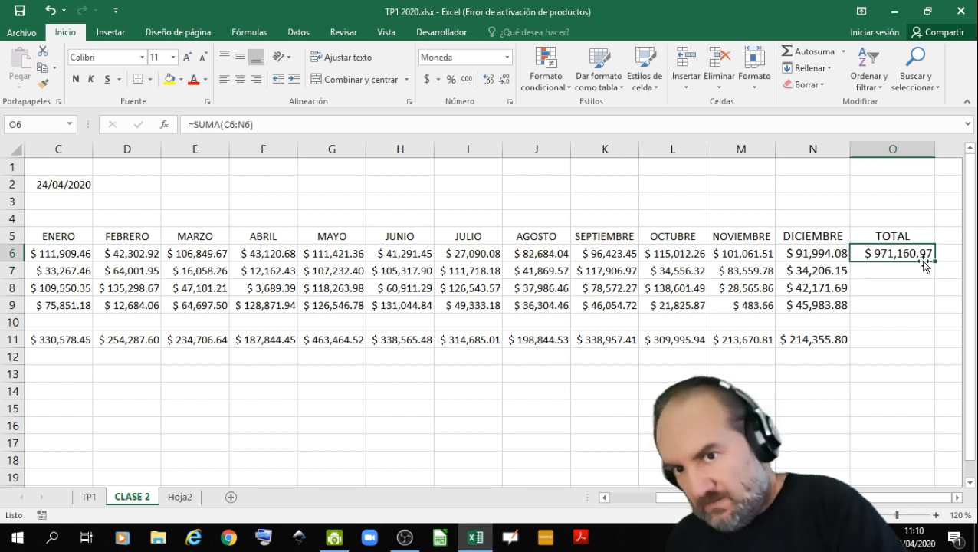
pyautogui.moveTo(935, 261); pyautogui.dragTo(934, 313)
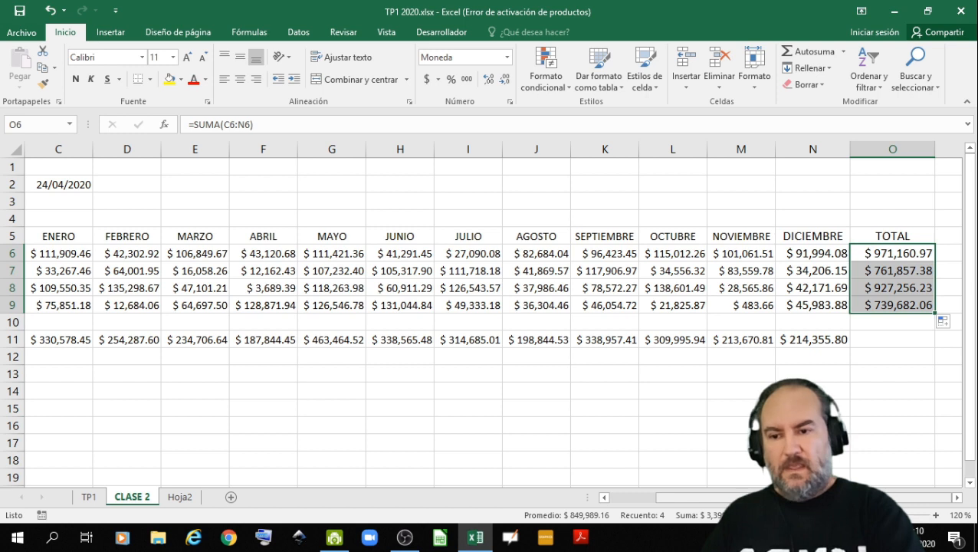
# Step: Enter the label "TOTAL DE VENTAS DE LA EMPRESA EN EL AÑO" in B14 below the table
pyautogui.hscroll(-2, 658, 502)
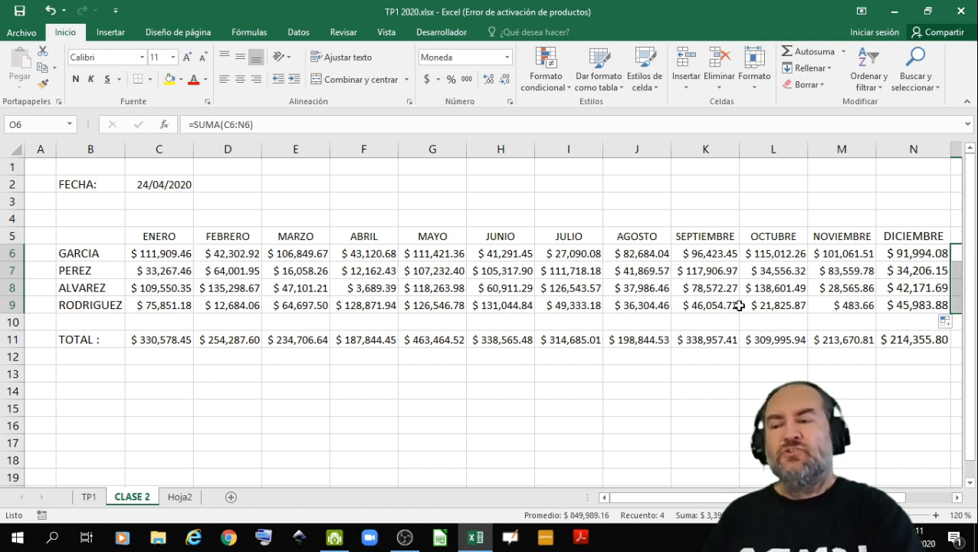
pyautogui.click(107, 392)
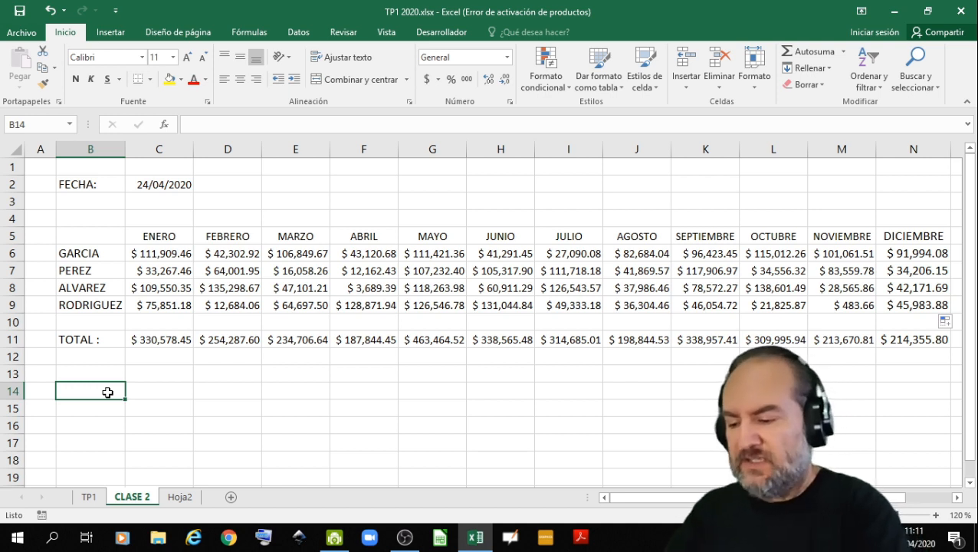
pyautogui.write('TOTAL DE VENTAS DE LA EMPRESA EN EL ')
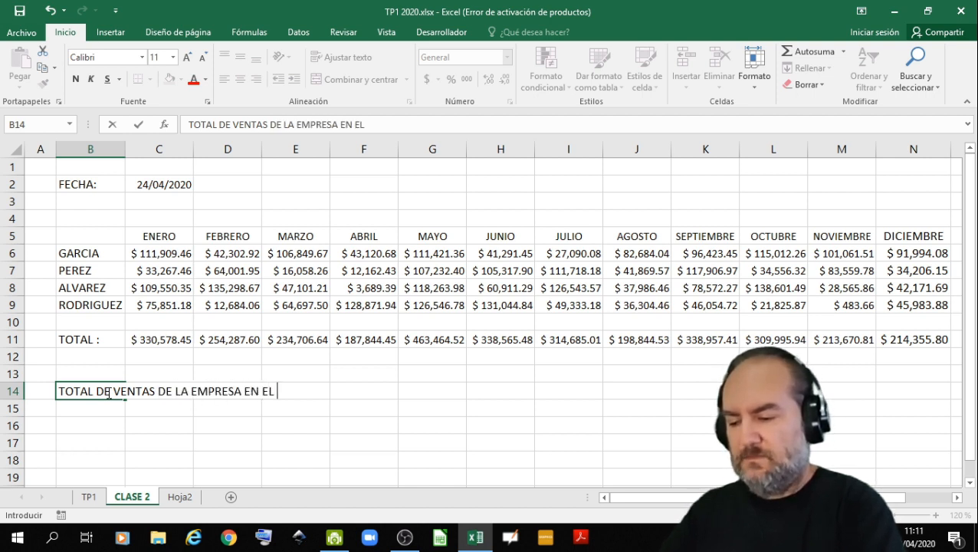
pyautogui.write('AÑO')
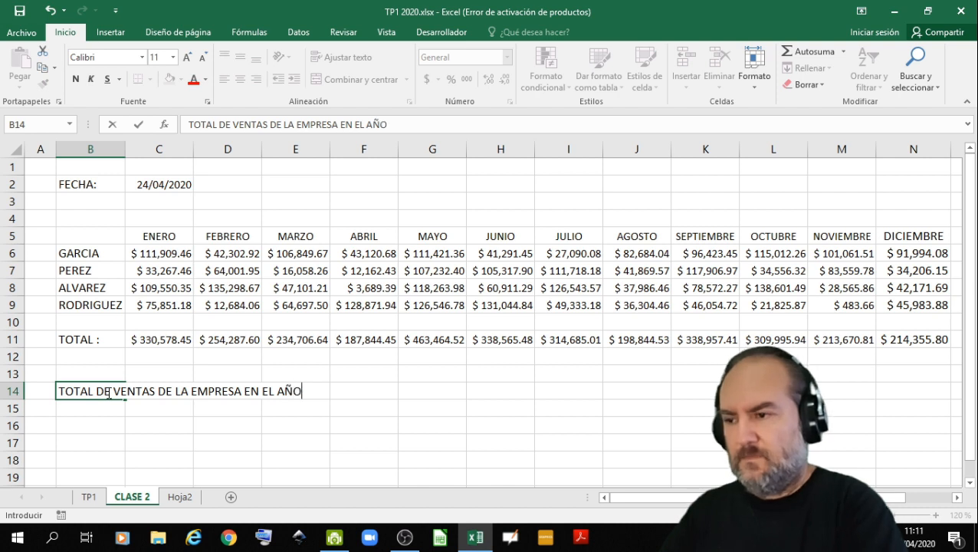
pyautogui.press('Return')
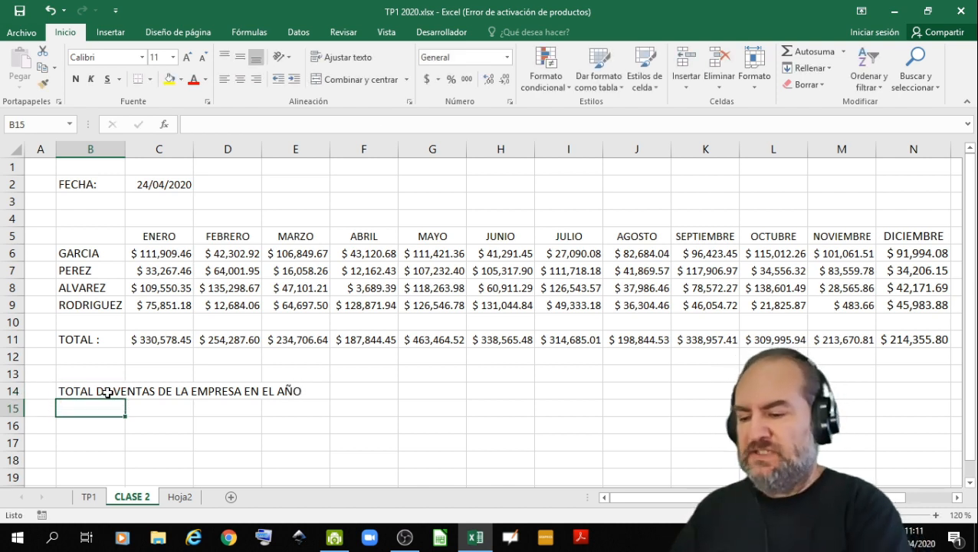
# Step: Total the whole year's sales in B15 with =SUMA(C6:N9) and widen column B to fit the amount
pyautogui.write('=SUMA(')
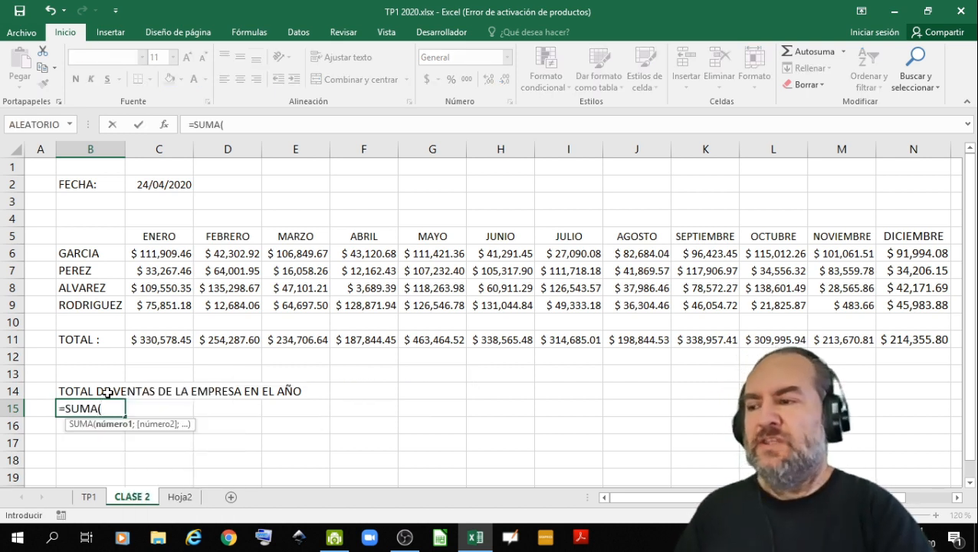
pyautogui.moveTo(164, 262); pyautogui.dragTo(923, 304)
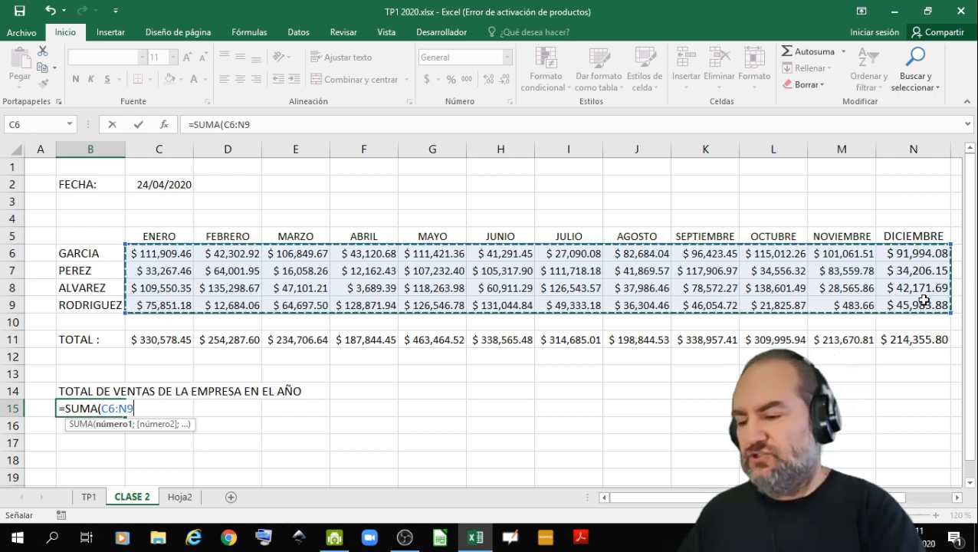
pyautogui.hotkey('ctrl', 'Return')
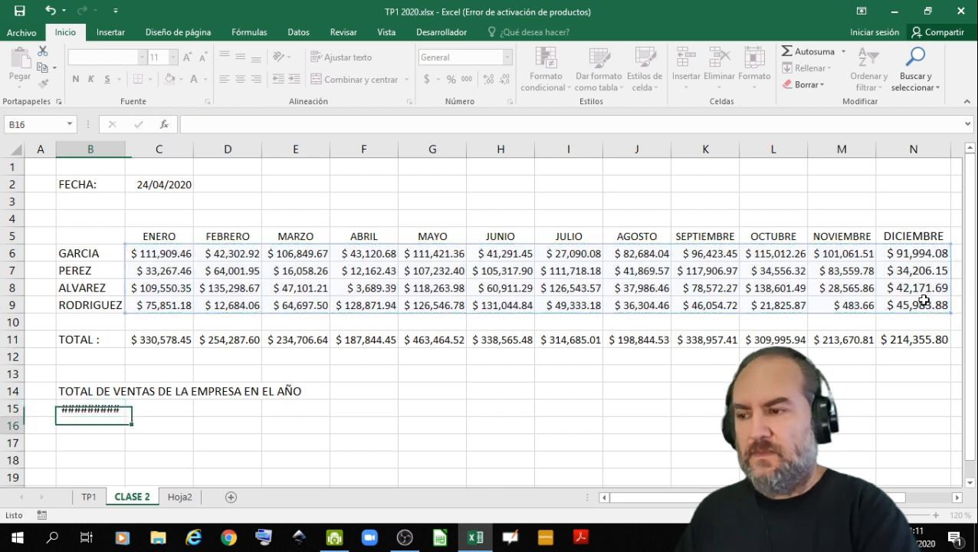
pyautogui.press('Return')
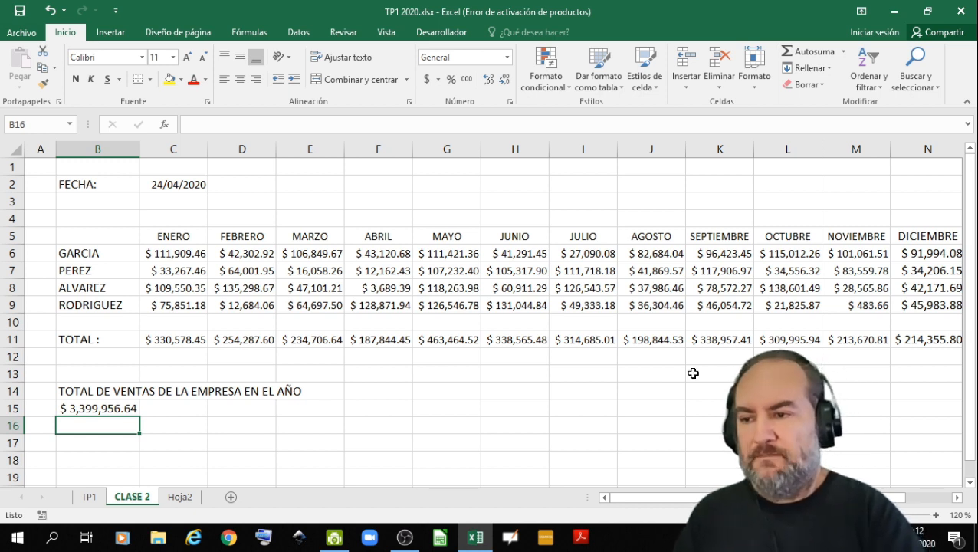
# Step: Enter the label "VENTAS DE ENERO MARZO JUNIO" in G14, in the same row as the yearly total label
pyautogui.click(447, 395)
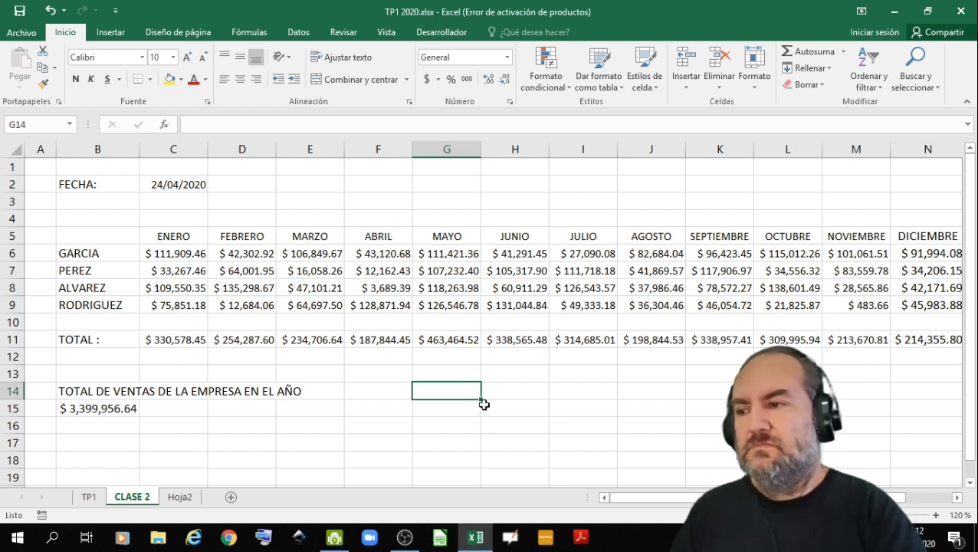
pyautogui.write('VEN')
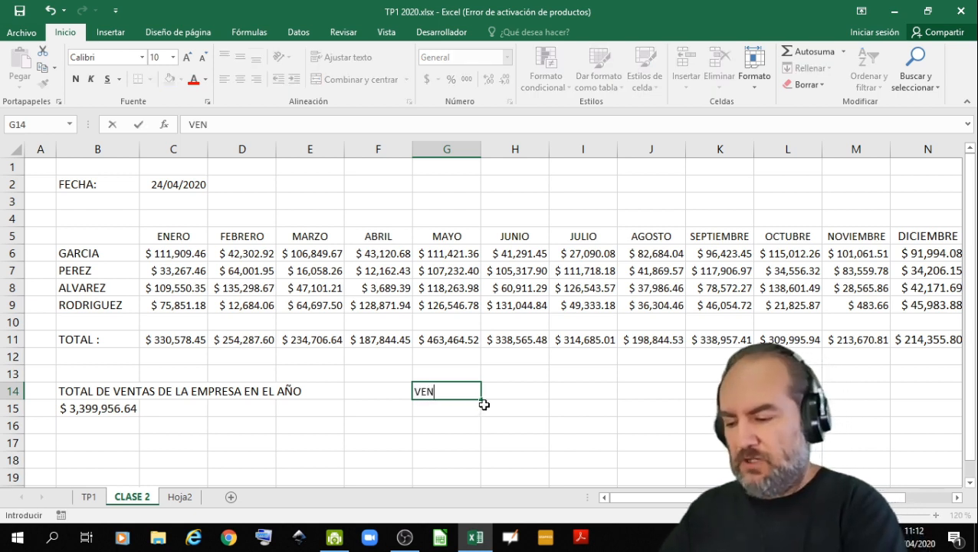
pyautogui.write('TAS DE ENERO')
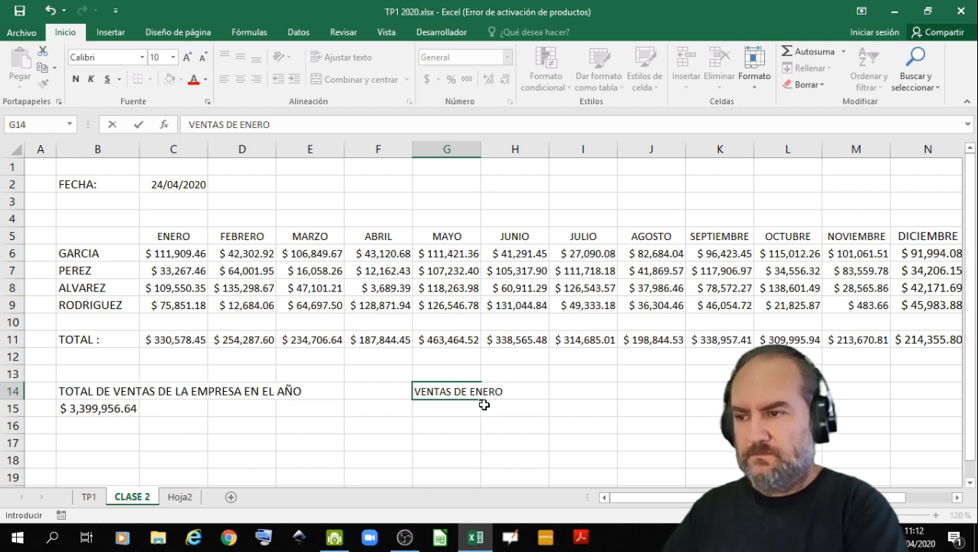
pyautogui.write(' MAR')
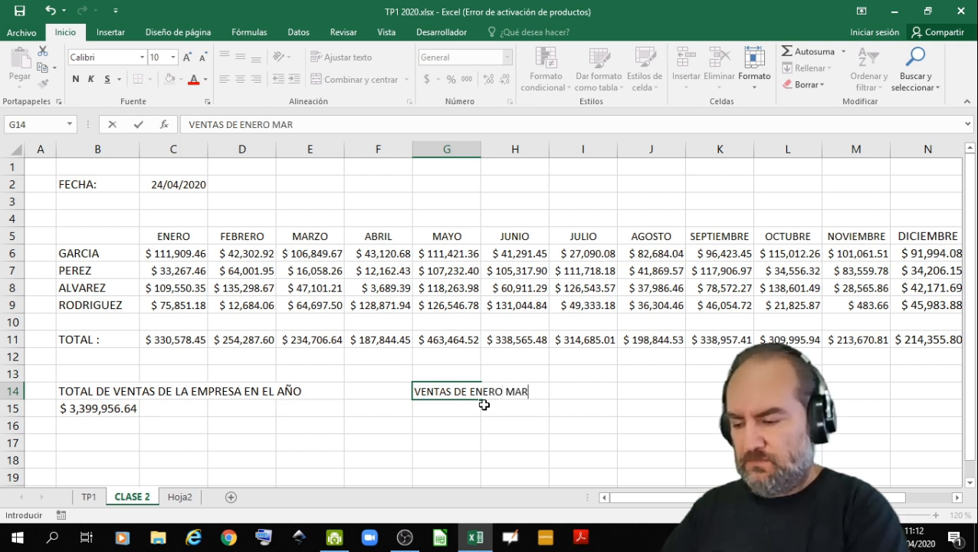
pyautogui.write('ZO ')
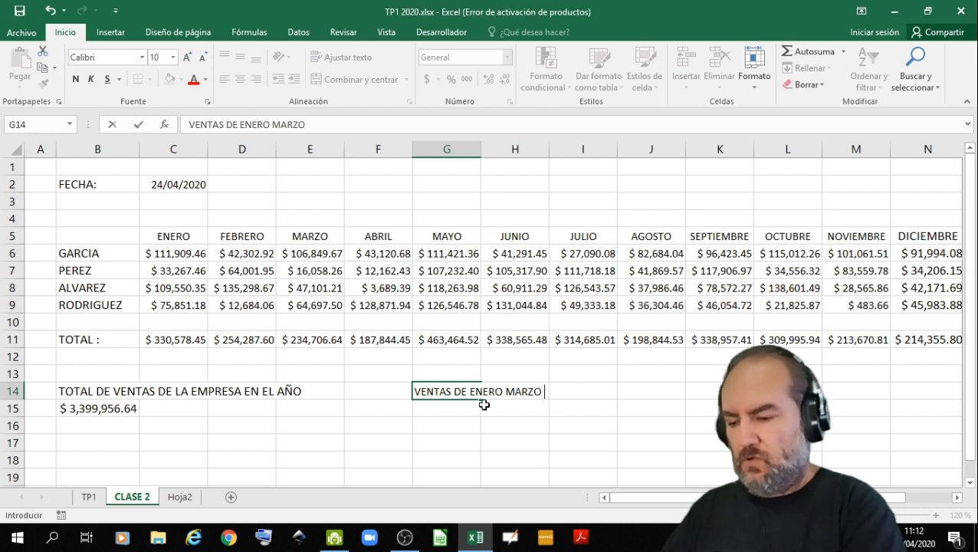
pyautogui.write('JUNIO')
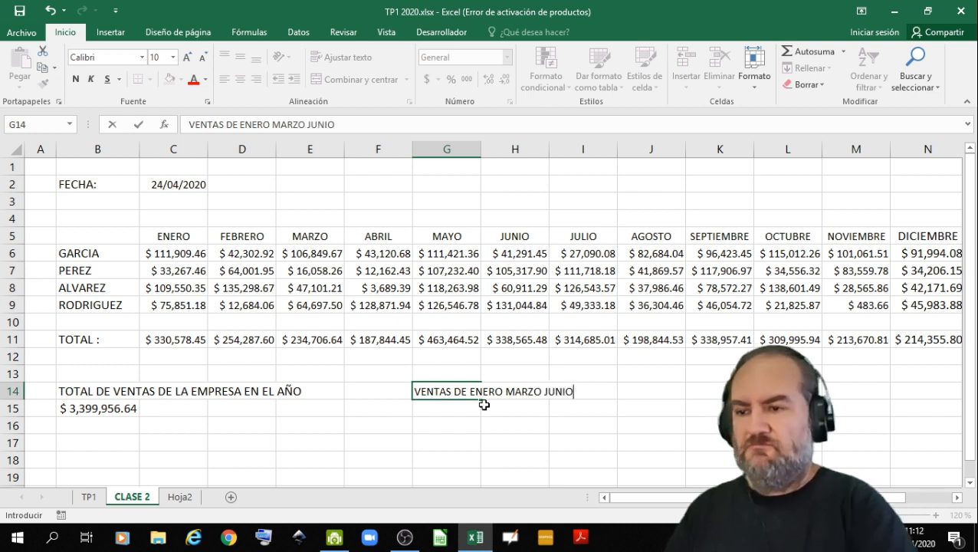
pyautogui.press('Return')
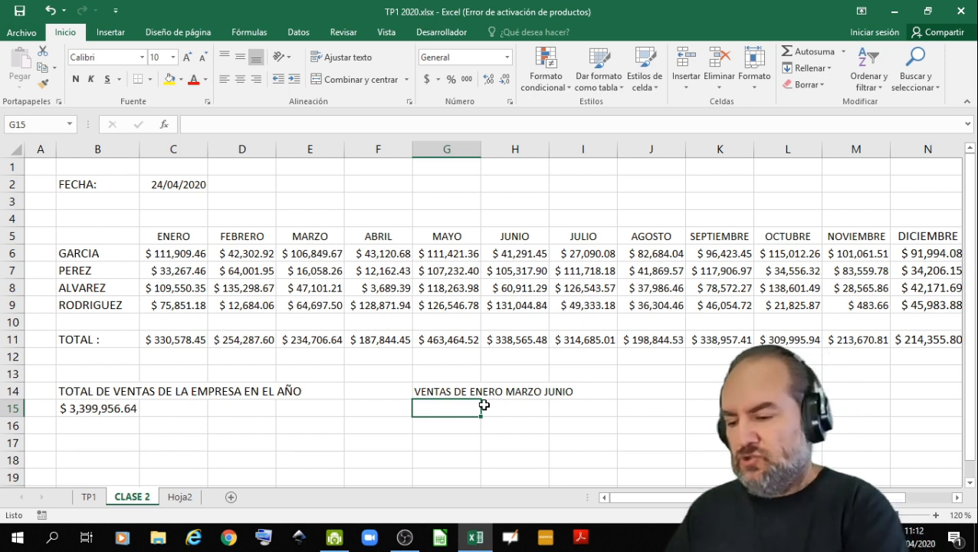
# Step: Add up the January, March and June sales in G15 with =SUMA(C6:C9;E6:E9;H6:H9)
pyautogui.write('=SUMA')
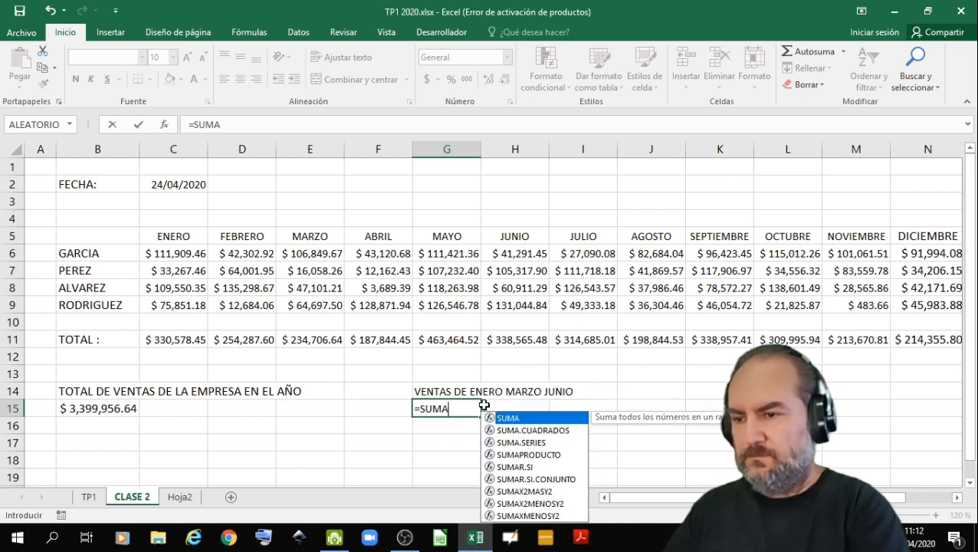
pyautogui.write('(')
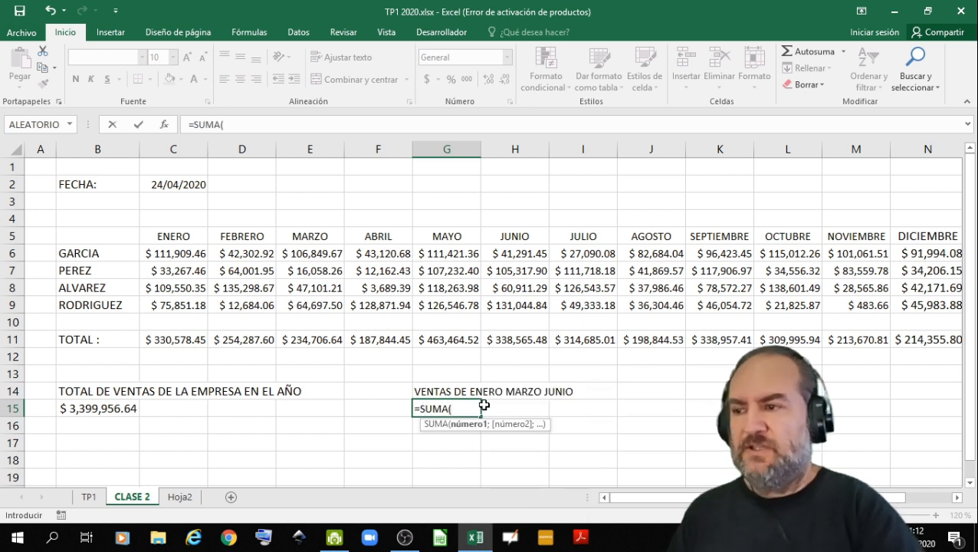
pyautogui.moveTo(177, 253); pyautogui.dragTo(176, 305)
pyautogui.write(';')
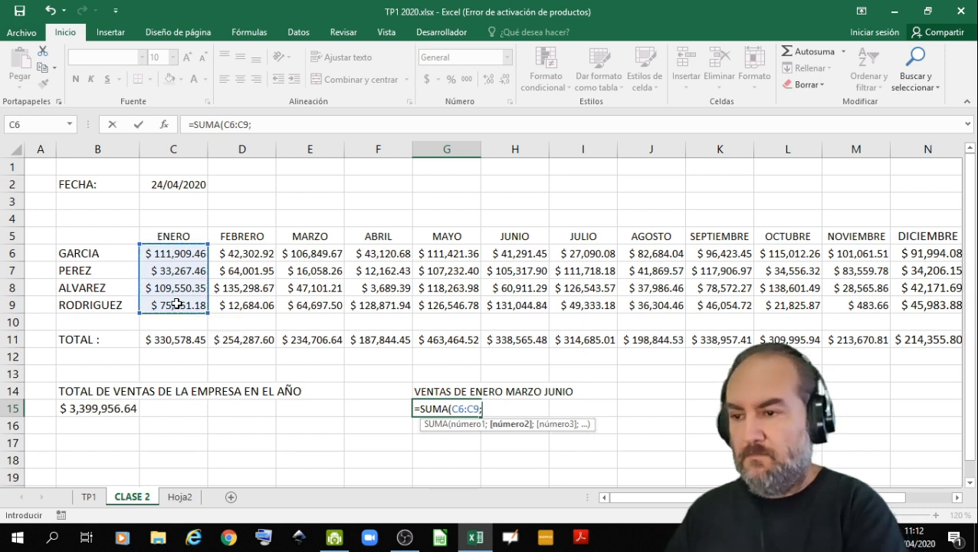
pyautogui.moveTo(310, 253); pyautogui.dragTo(317, 305)
pyautogui.write(';')
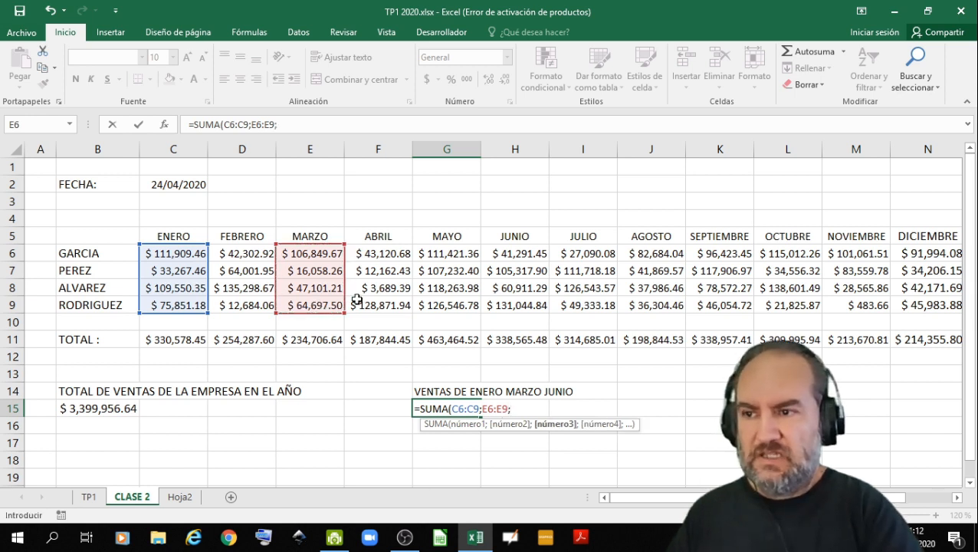
pyautogui.moveTo(523, 253); pyautogui.dragTo(525, 303)
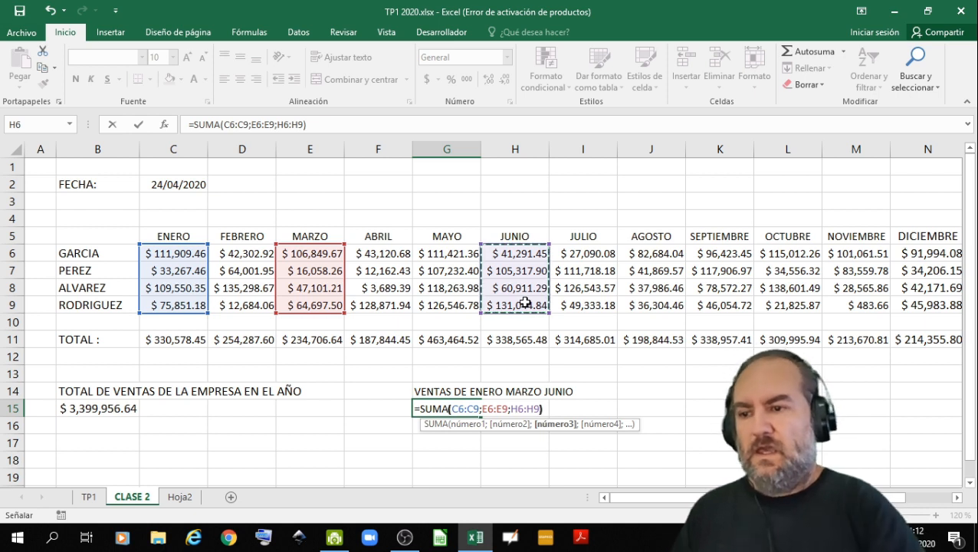
pyautogui.write(')')
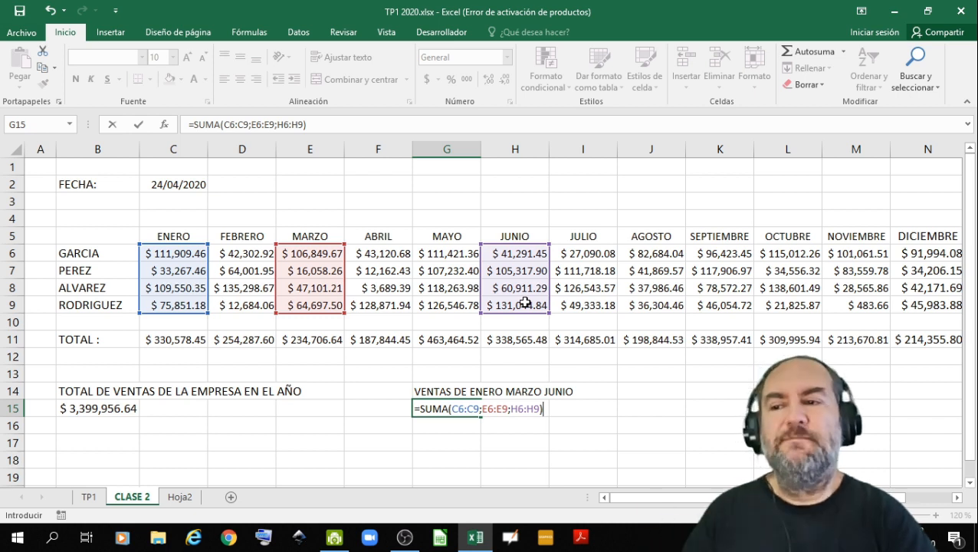
pyautogui.press('Return')
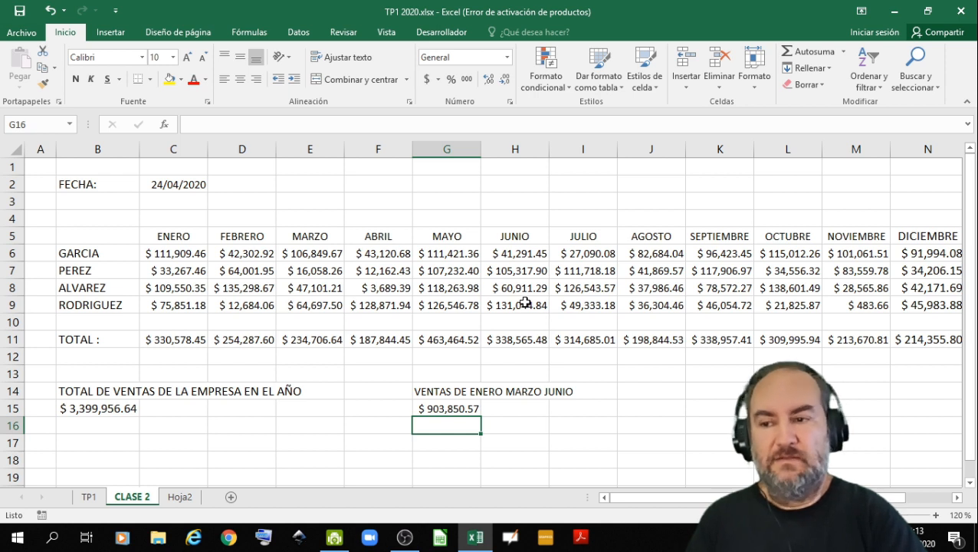
# Step: Enter the label "PROMEDIO MENSUAL DE VENTAS" in J14
pyautogui.click(620, 391)
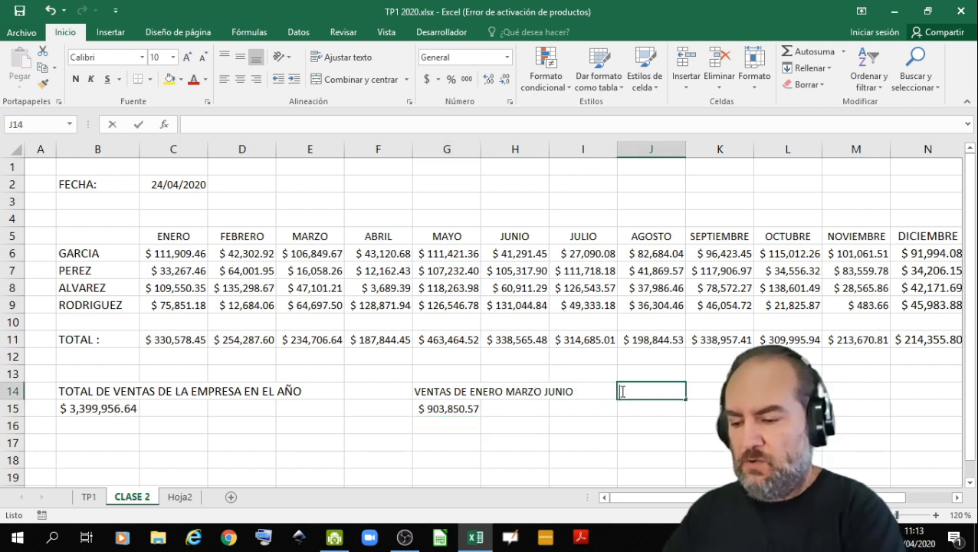
pyautogui.write('PROMEDIO MENSUAL DE VENTAS')
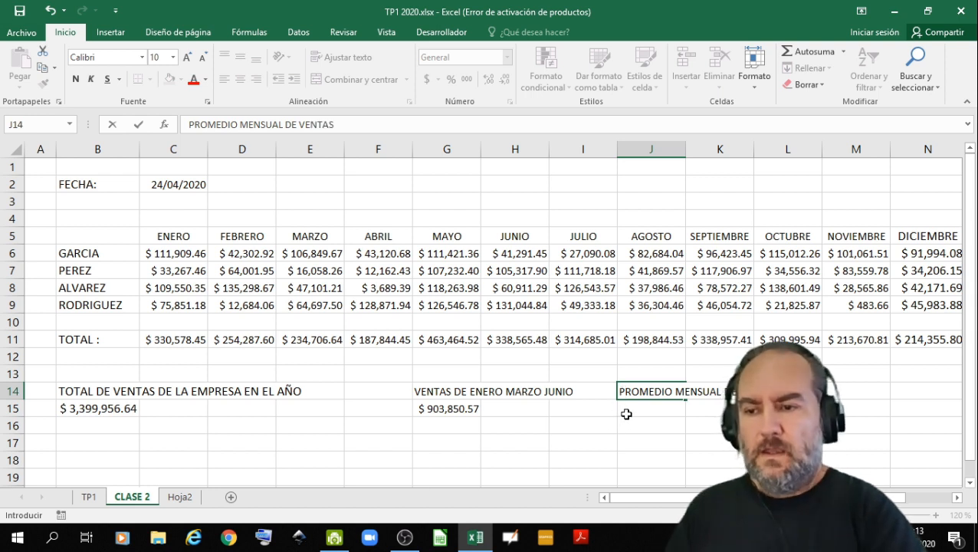
pyautogui.click(625, 415)
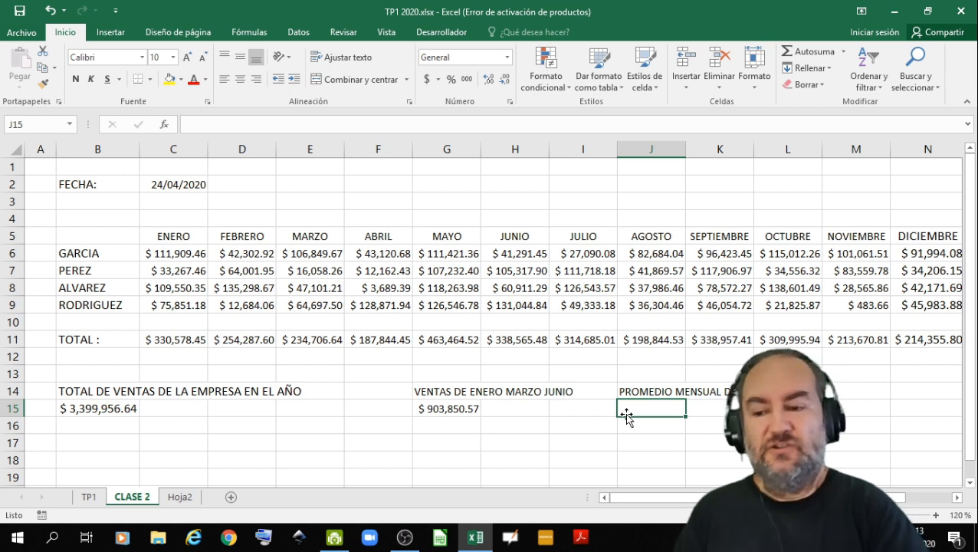
# Step: Average the monthly totals of row 11 in J15 with =PROMEDIO(C11:N11)
pyautogui.write('=PRO')
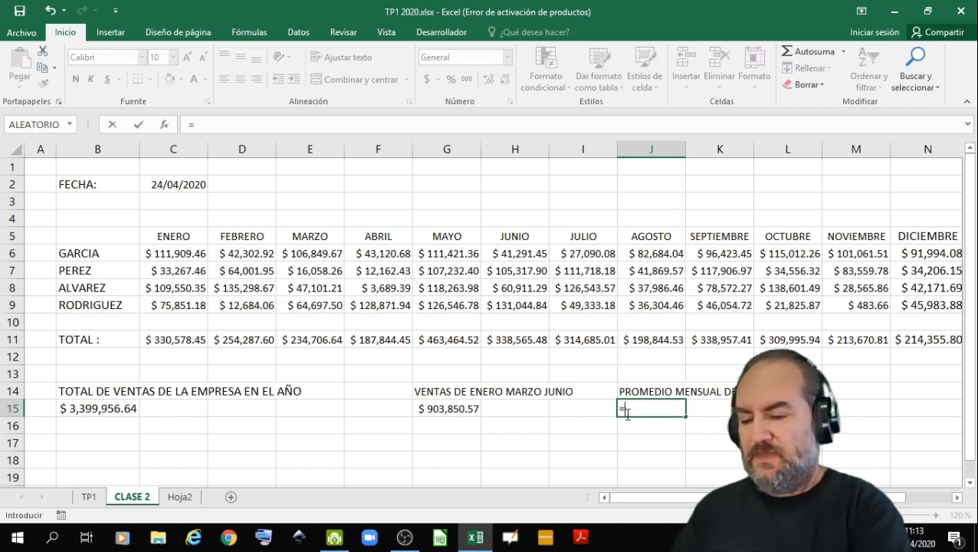
pyautogui.write('DIO')
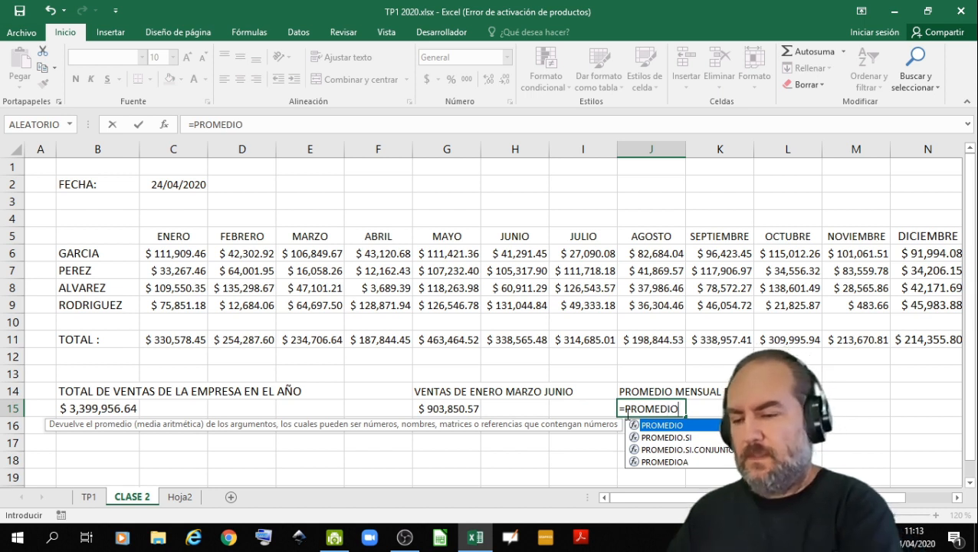
pyautogui.write('(')
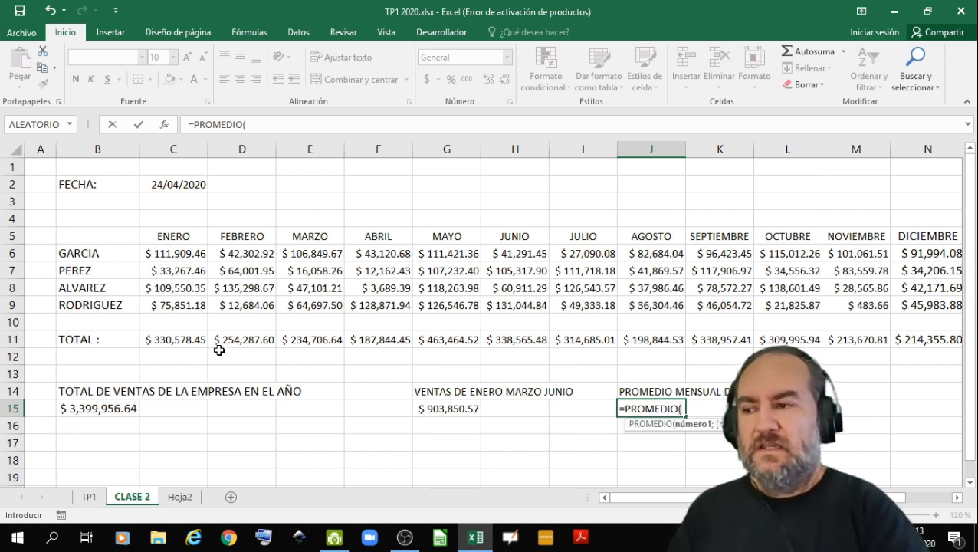
pyautogui.moveTo(167, 339); pyautogui.dragTo(912, 342)
pyautogui.write(')')
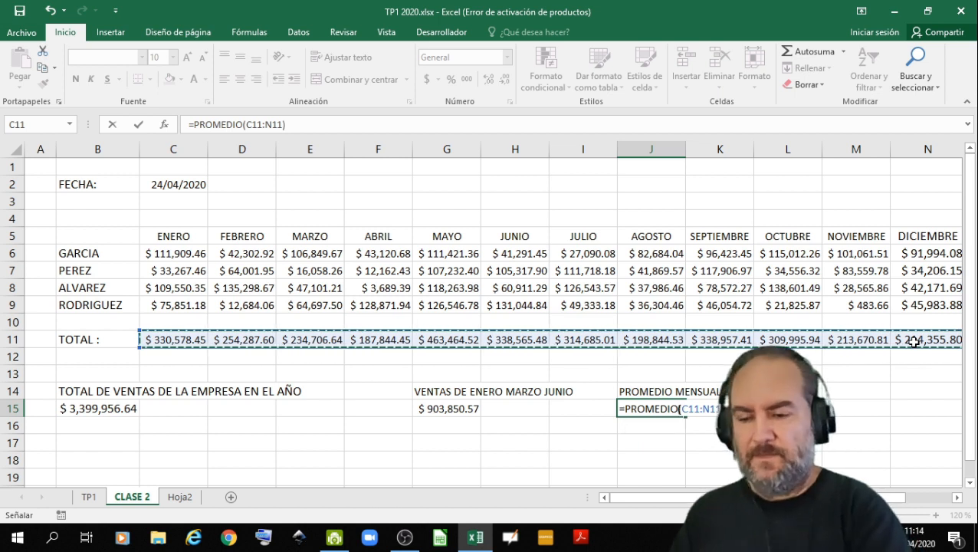
pyautogui.press('Return')
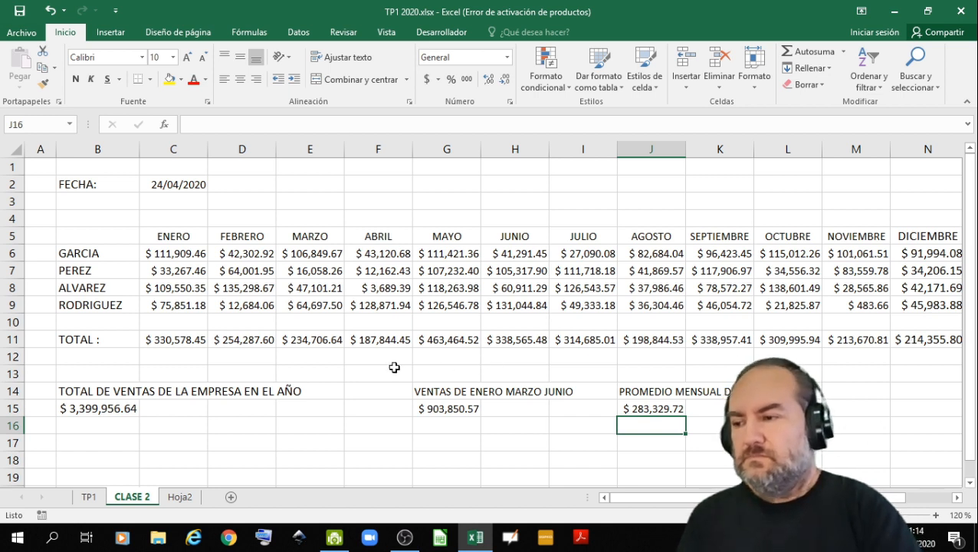
pyautogui.click(641, 410)
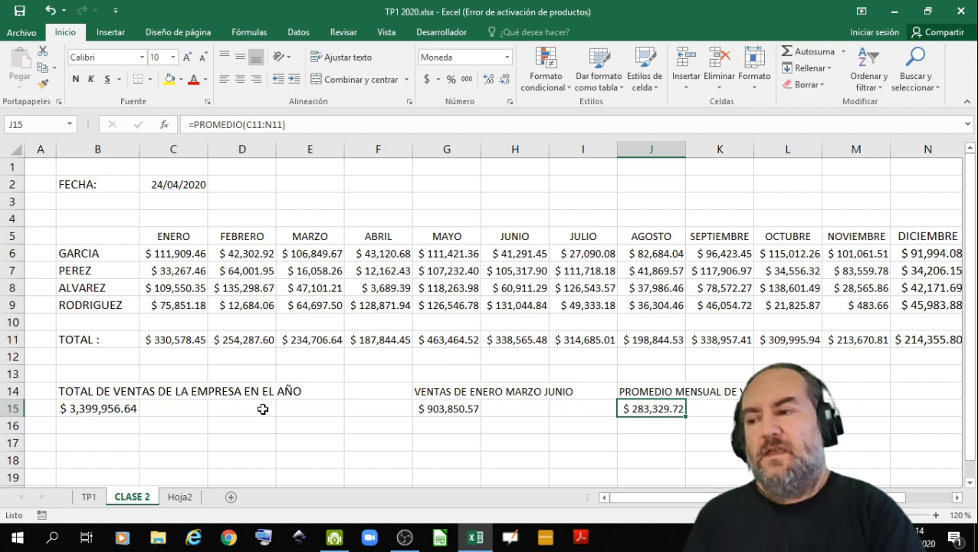
# Step: Find the highest monthly total in B17 by applying MAX to the range C11:N11
pyautogui.click(129, 437)
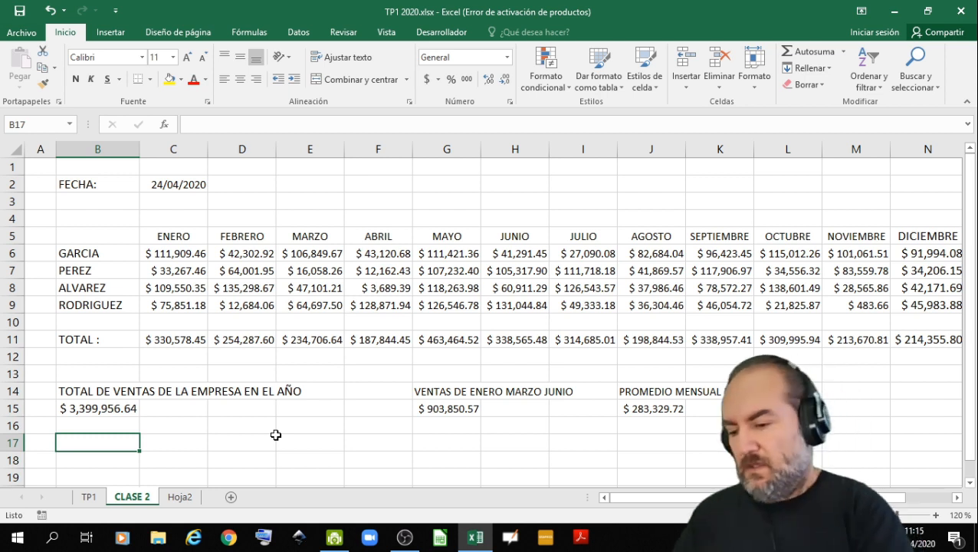
pyautogui.write('=MAX')
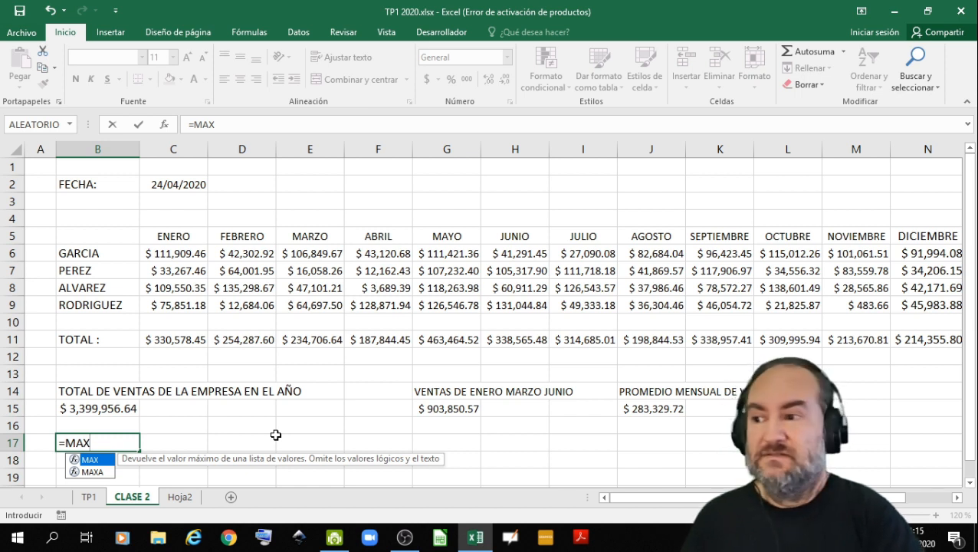
pyautogui.write('(')
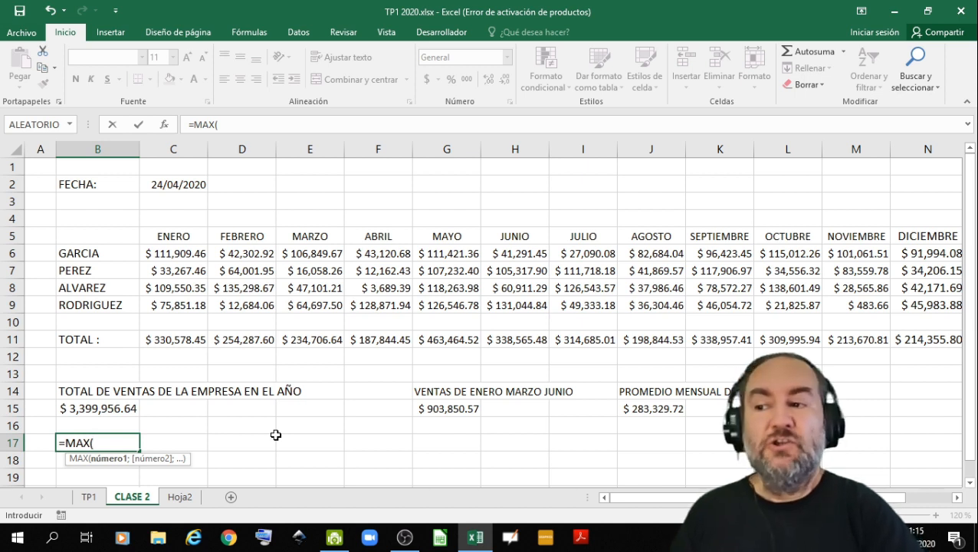
pyautogui.moveTo(169, 339); pyautogui.dragTo(907, 339)
pyautogui.write(')')
pyautogui.press('Return')
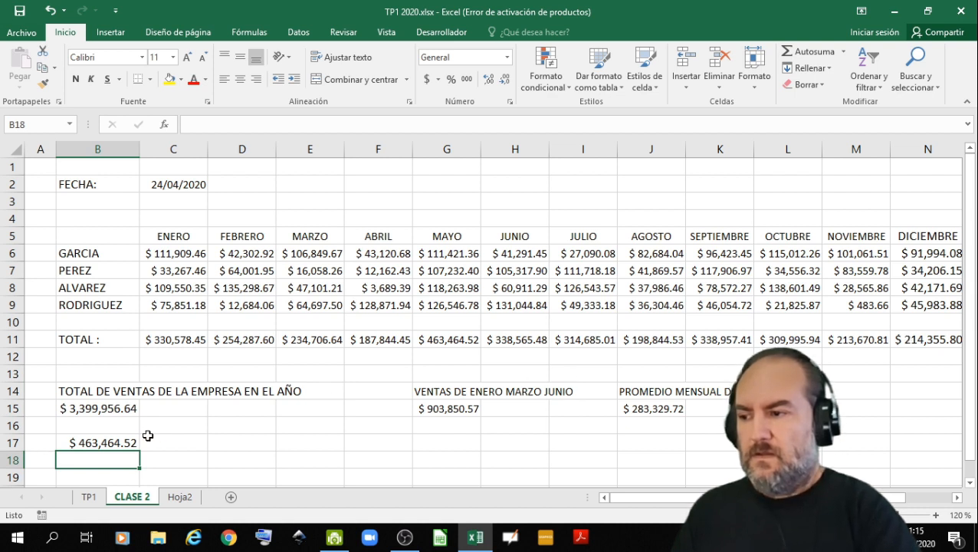
# Step: Label the highest monthly sales figure by entering "CUANTO SE VENDIO EL MES DE MAYOR VENTA" in C17
pyautogui.click(171, 442)
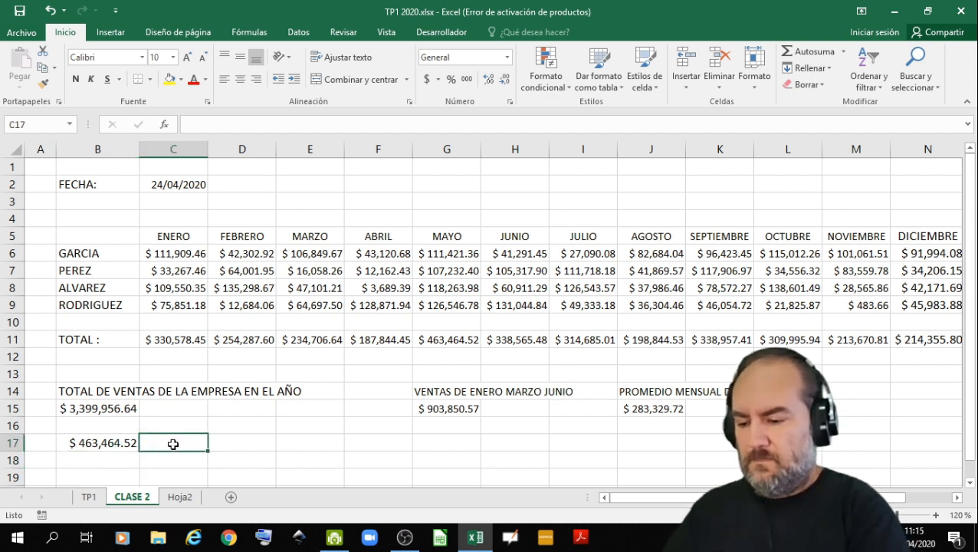
pyautogui.write('MES')
pyautogui.press('BackSpace')
pyautogui.press('BackSpace')
pyautogui.press('BackSpace')
pyautogui.write('CUANT')
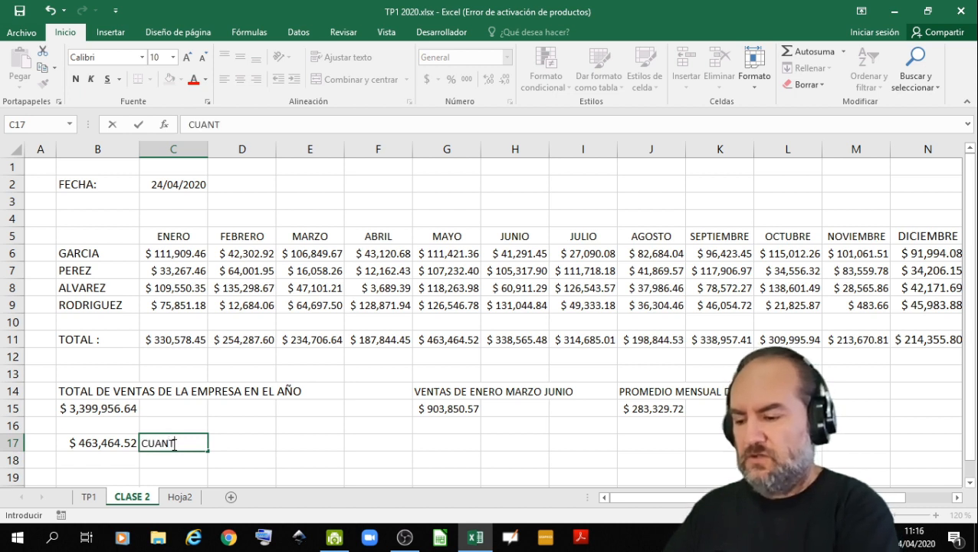
pyautogui.write('O SE VEN')
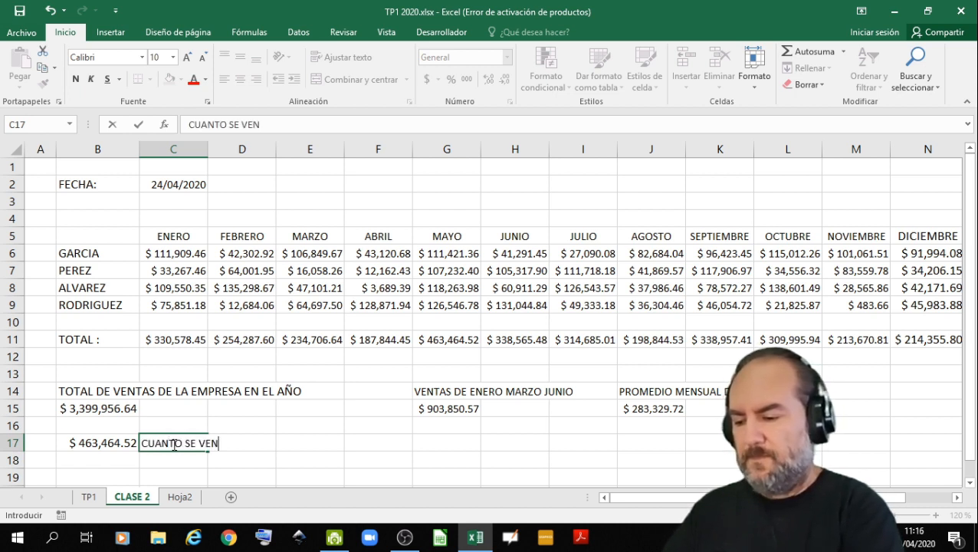
pyautogui.write('DIO EL MES ')
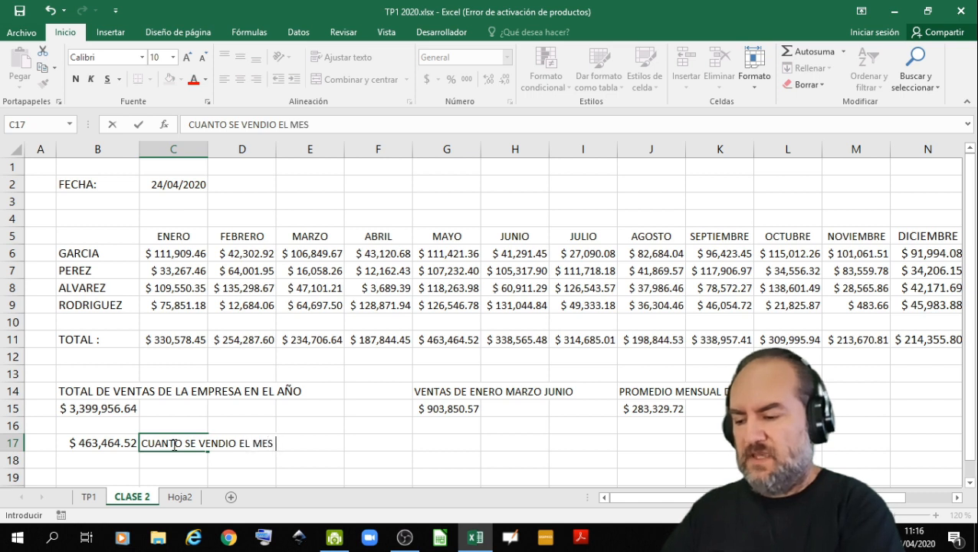
pyautogui.write('DE MAY')
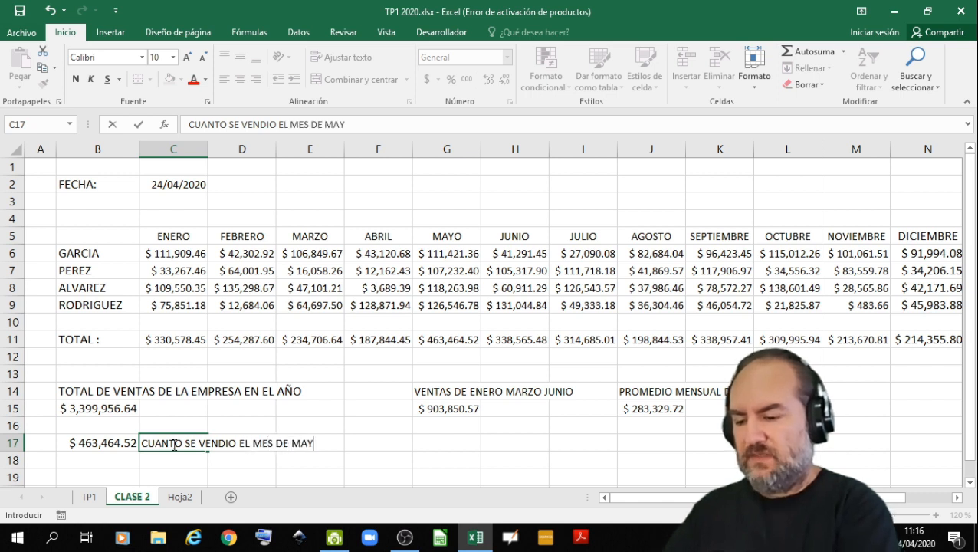
pyautogui.write('OR VENTA')
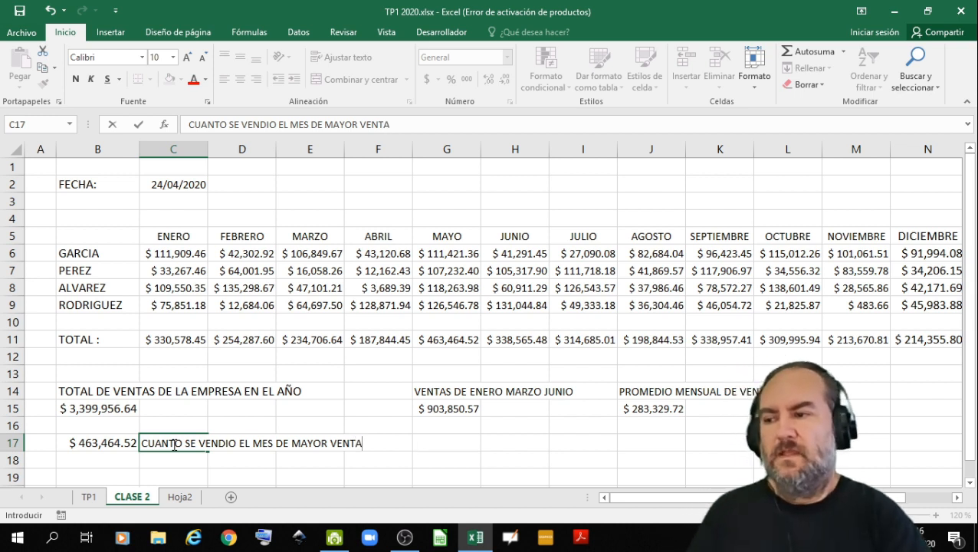
pyautogui.click(203, 462)
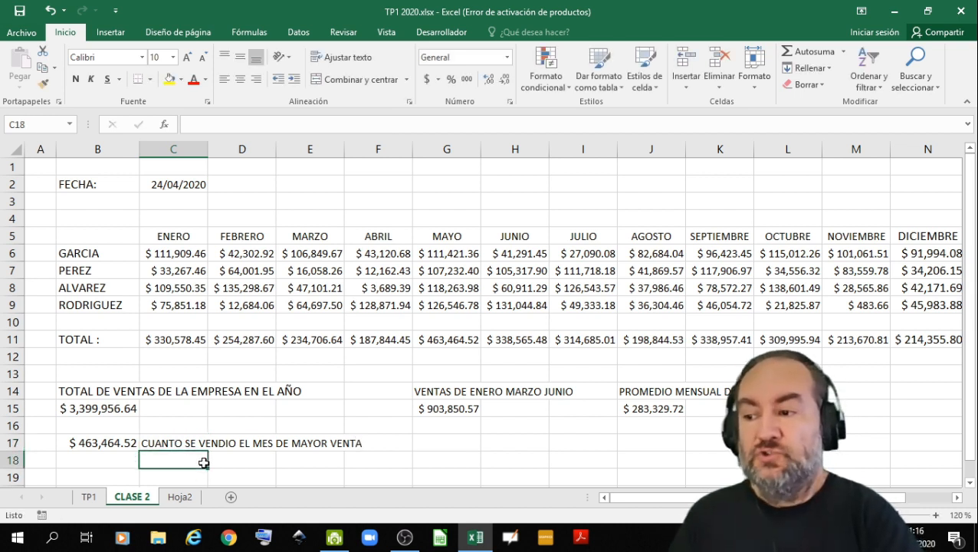
# Step: Find the lowest monthly total in B18 by applying MIN to the range C11:N11
pyautogui.click(114, 460)
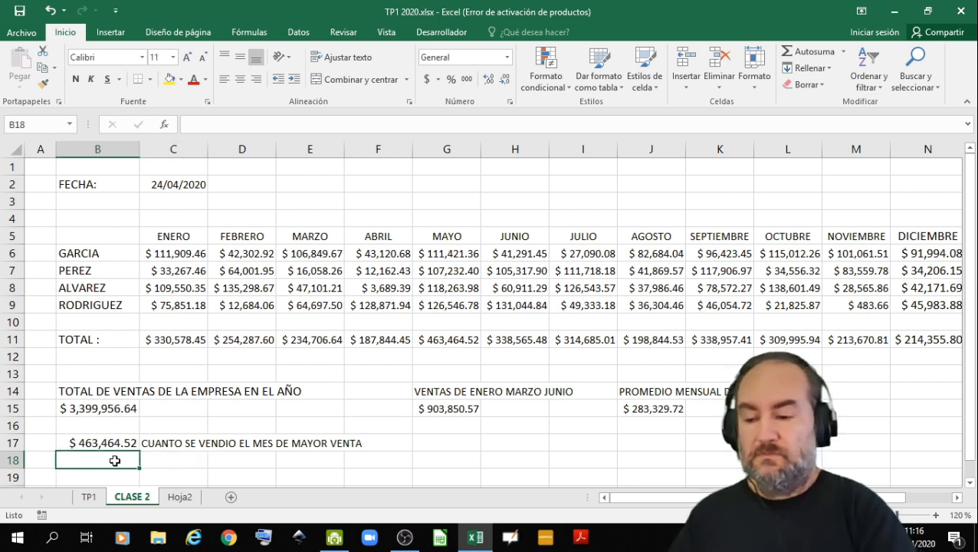
pyautogui.write('=')
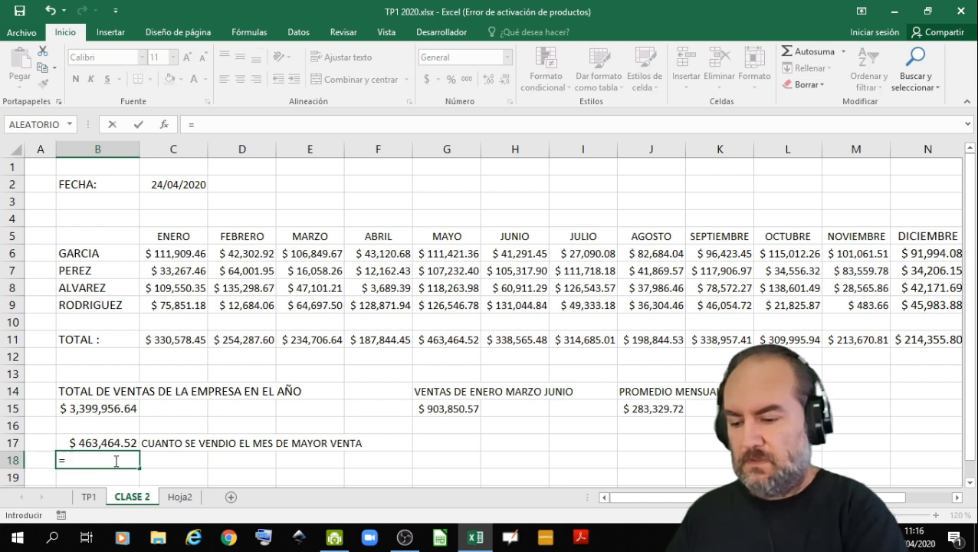
pyautogui.write('MIN')
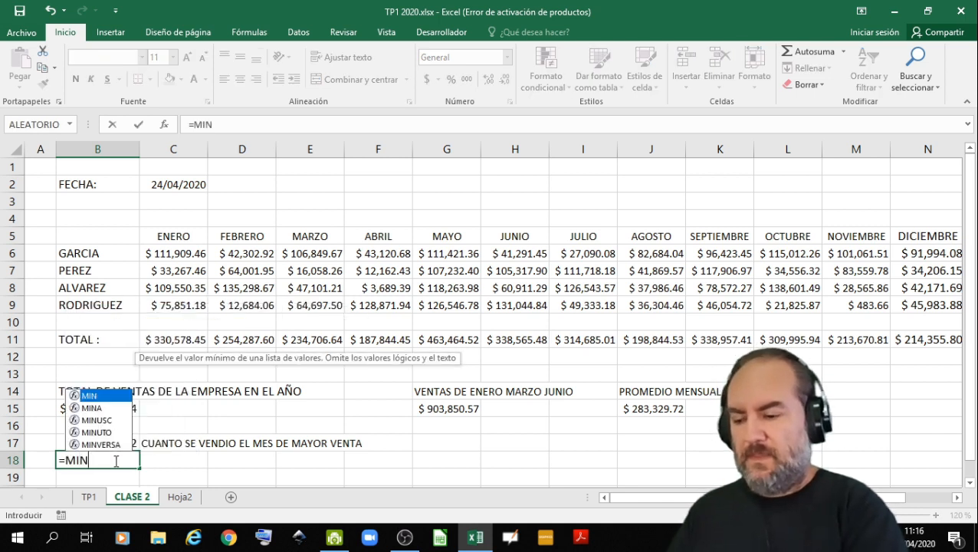
pyautogui.write('(')
pyautogui.moveTo(151, 338); pyautogui.dragTo(900, 339)
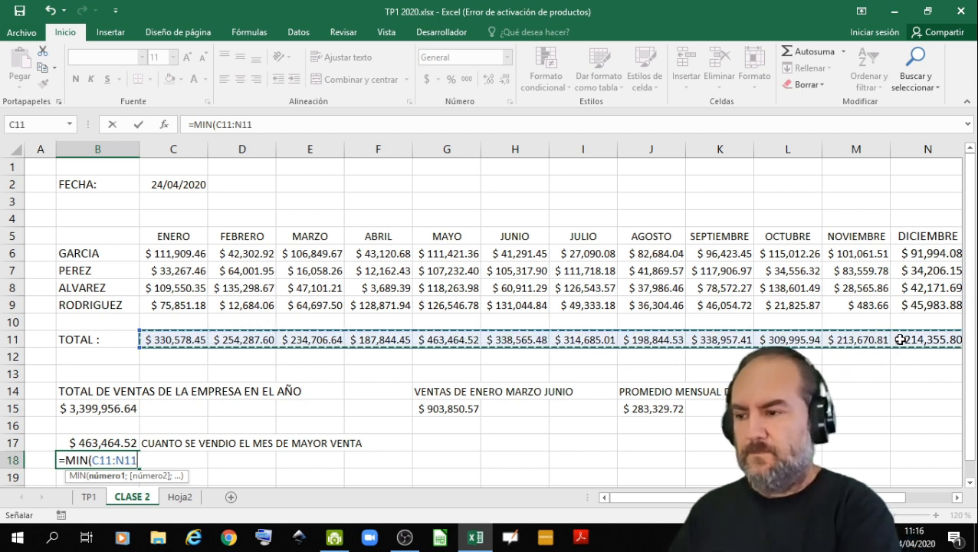
pyautogui.press('Return')
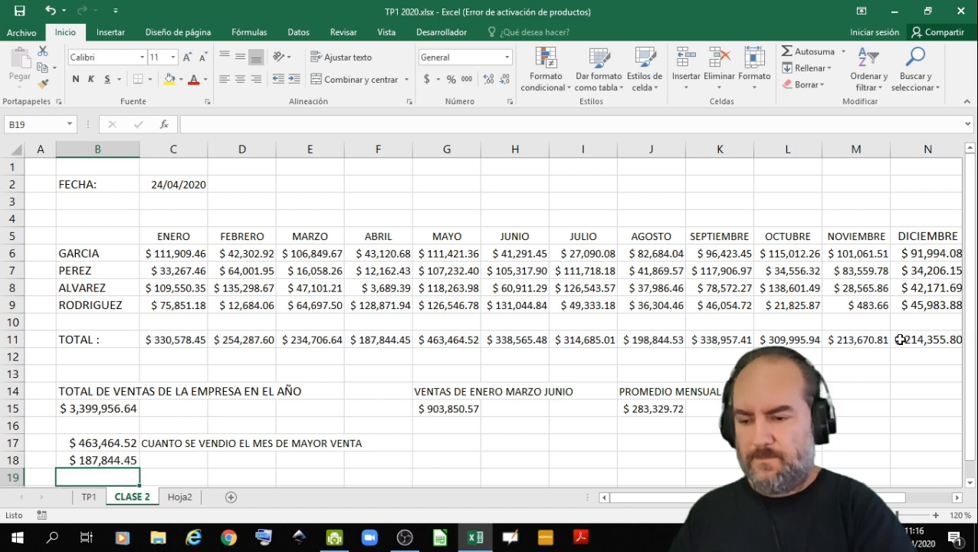
# Step: Label the lowest monthly sales figure by entering "MES QUE MENOS SE VENDIO" in C18
pyautogui.press('Up')
pyautogui.press('Right')
pyautogui.write('M')
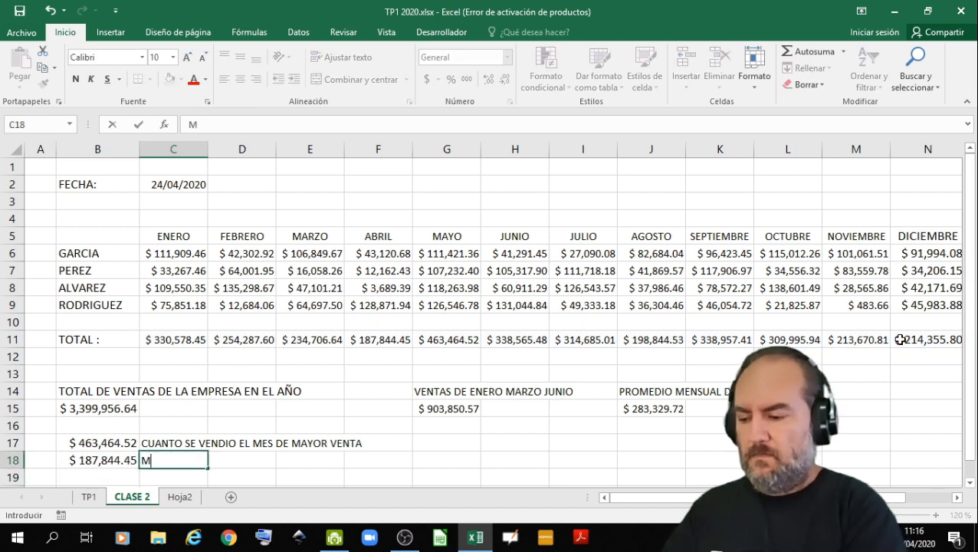
pyautogui.write('ES QUE')
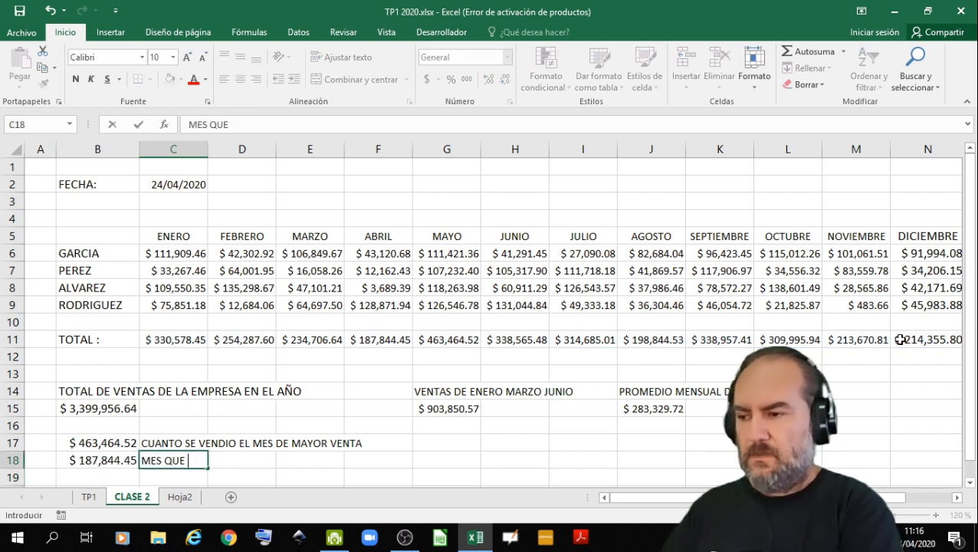
pyautogui.write(' MEN')
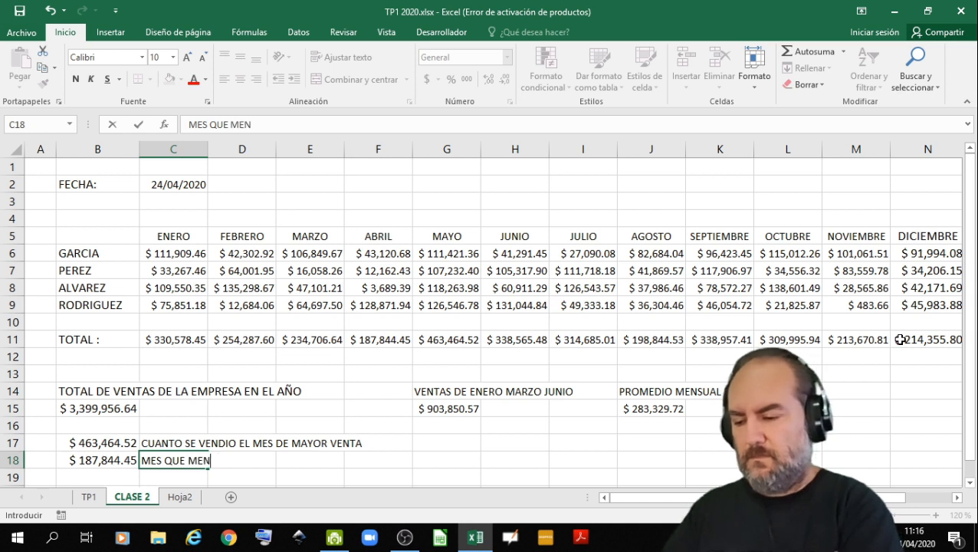
pyautogui.write('OS SE VENDIO')
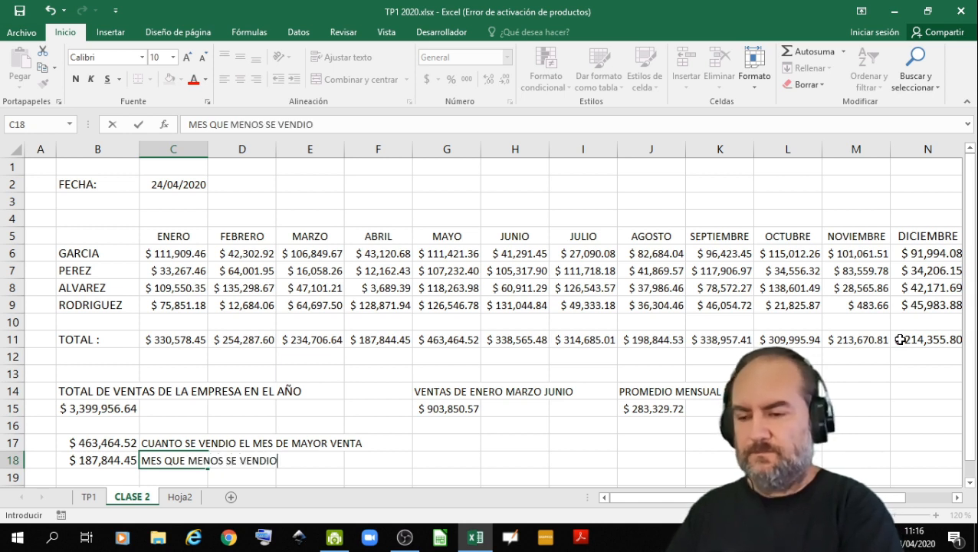
pyautogui.press('Return')
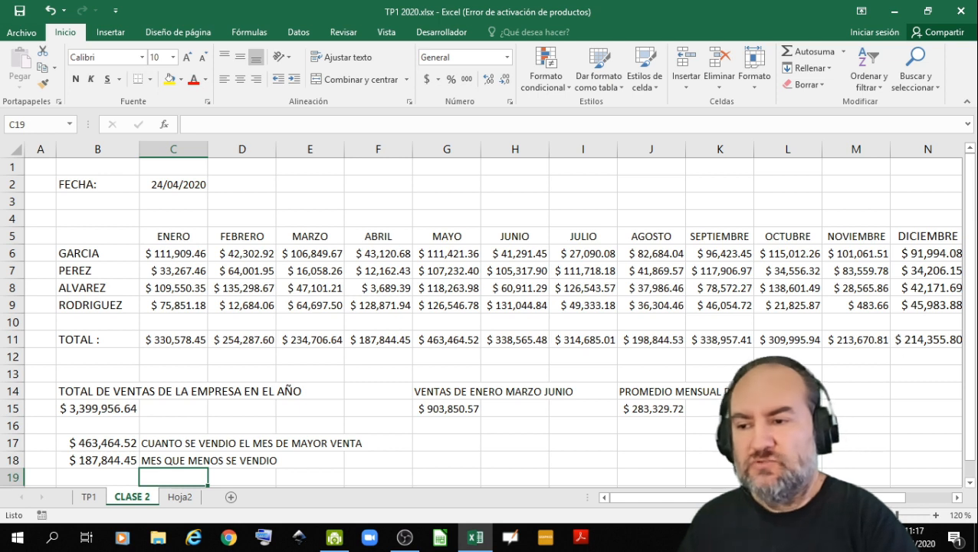
# Step: Enter the label "PREMIO:" in G17
pyautogui.click(448, 440)
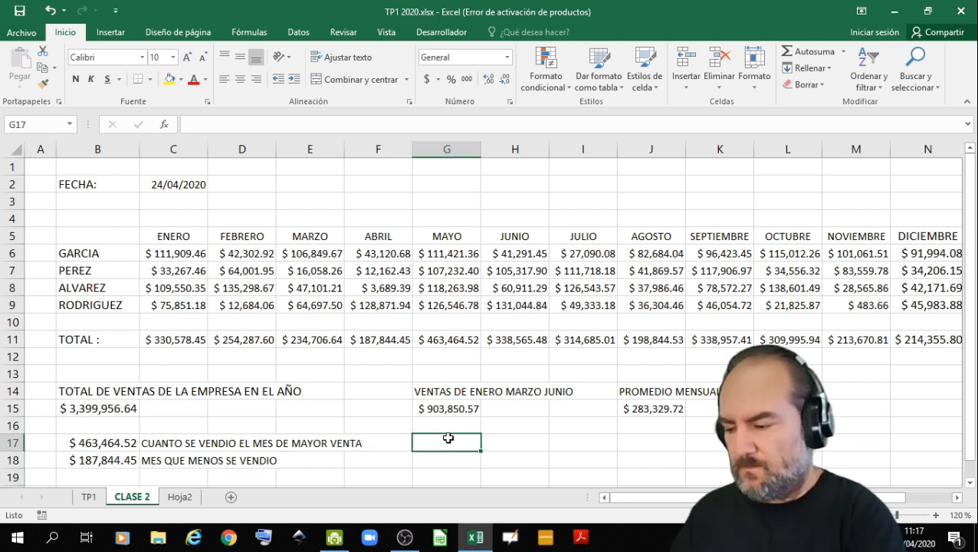
pyautogui.write('PREMIO')
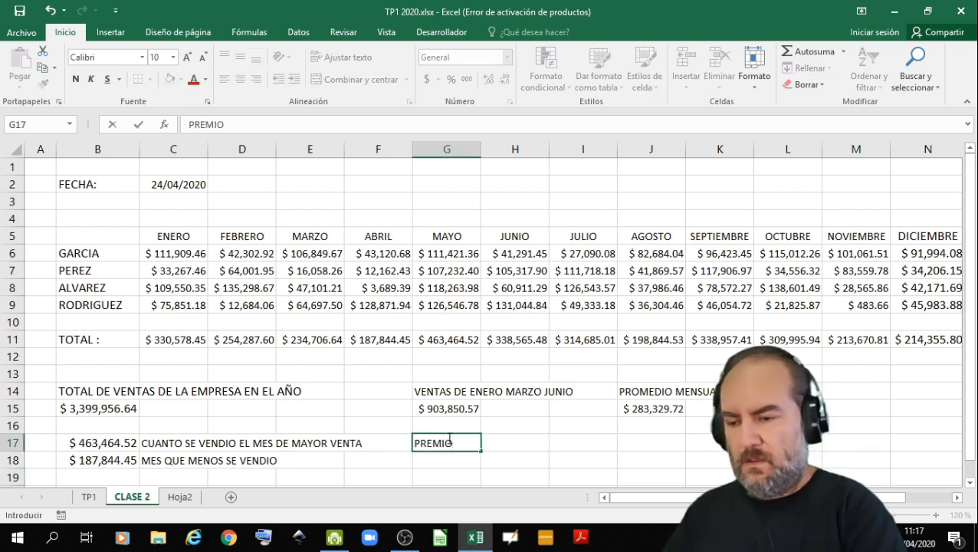
pyautogui.write(':')
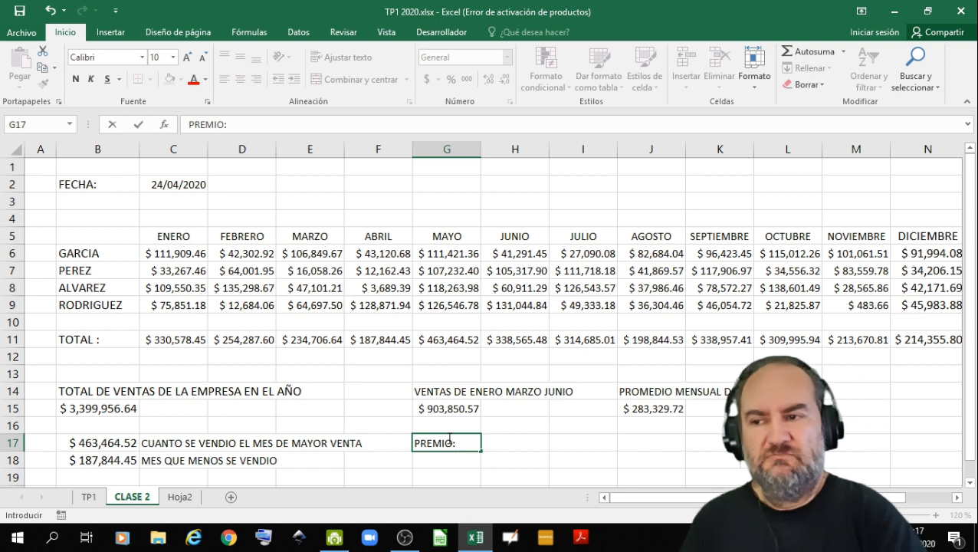
pyautogui.press('Tab')
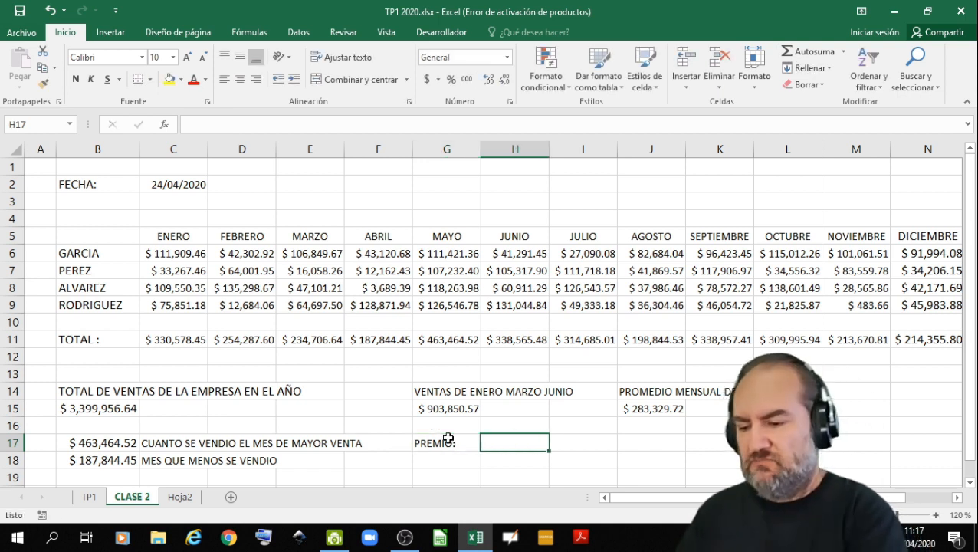
# Step: Calculate the prize in H17 as 15% of the average sale with =PROMEDIO(C6:N9)*15%
pyautogui.write('=')
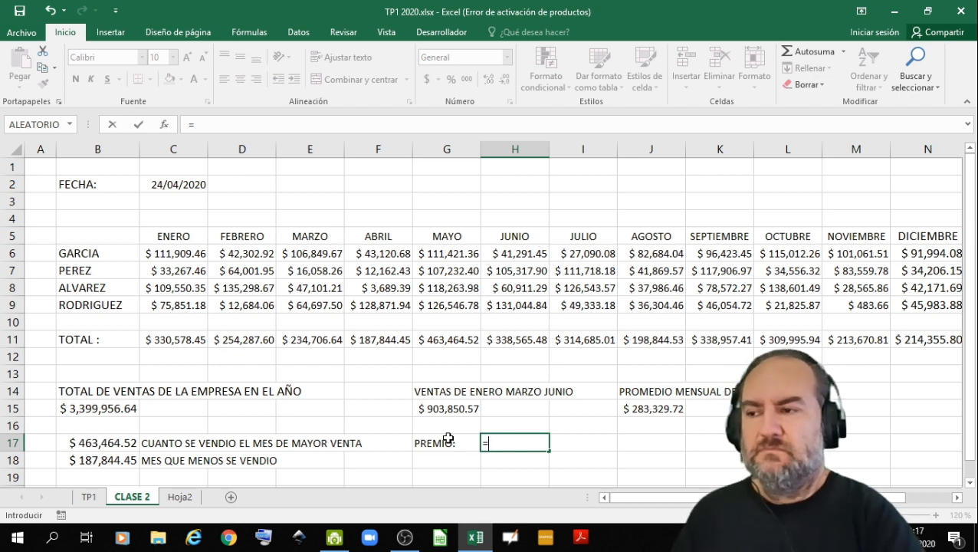
pyautogui.write('PRO')
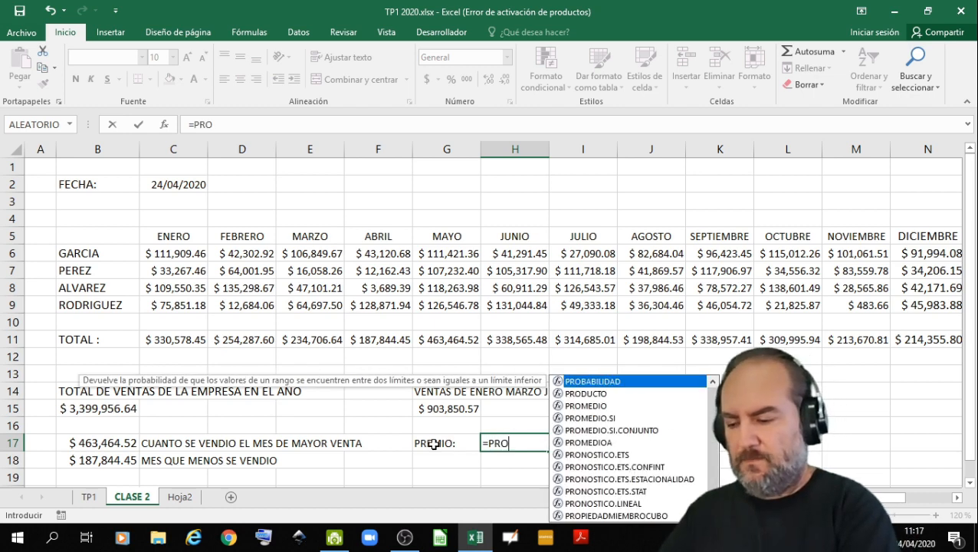
pyautogui.write('MEDIO')
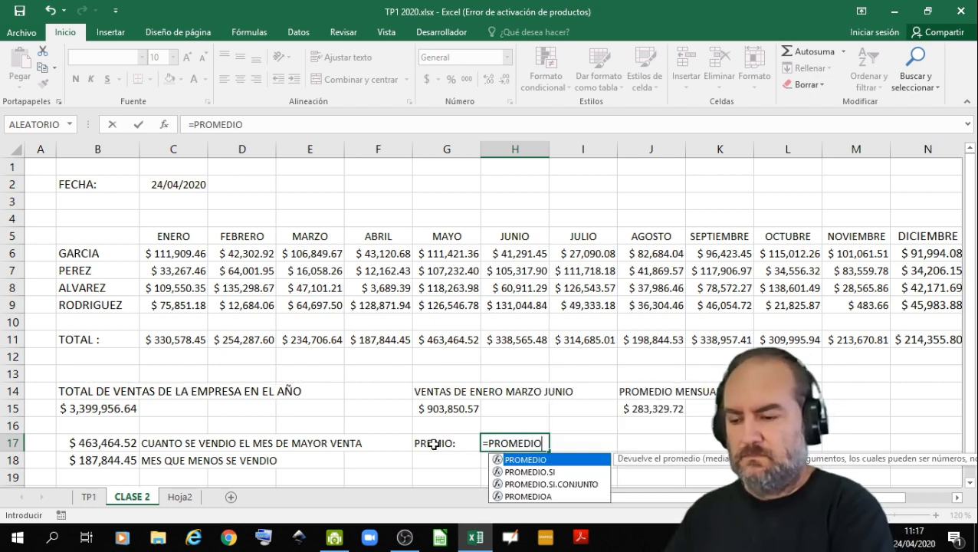
pyautogui.write('(')
pyautogui.moveTo(192, 258); pyautogui.dragTo(951, 313)
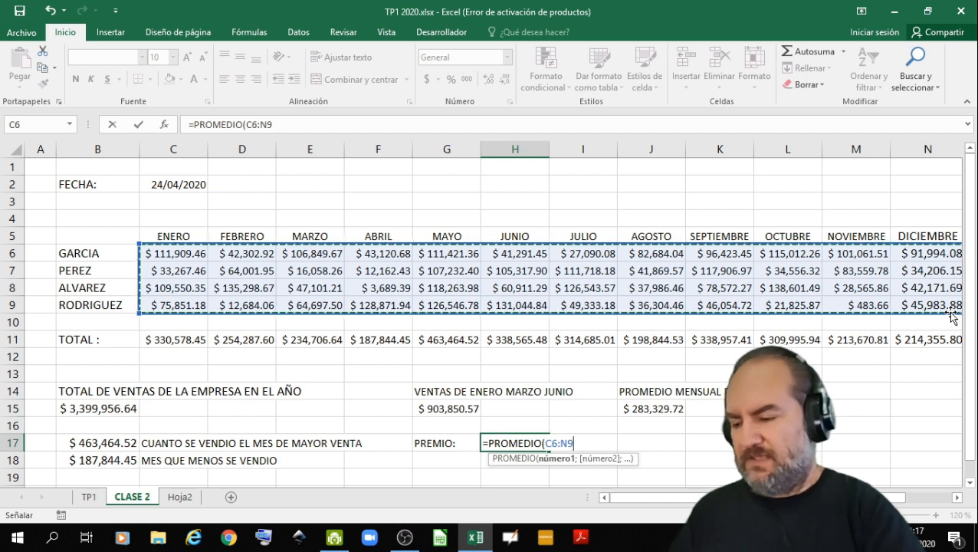
pyautogui.write(')')
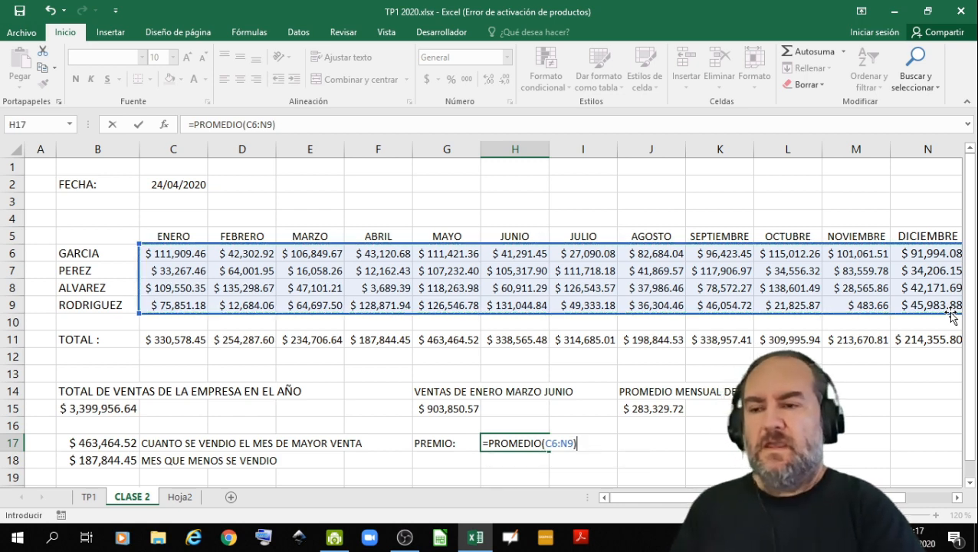
pyautogui.write('*15%')
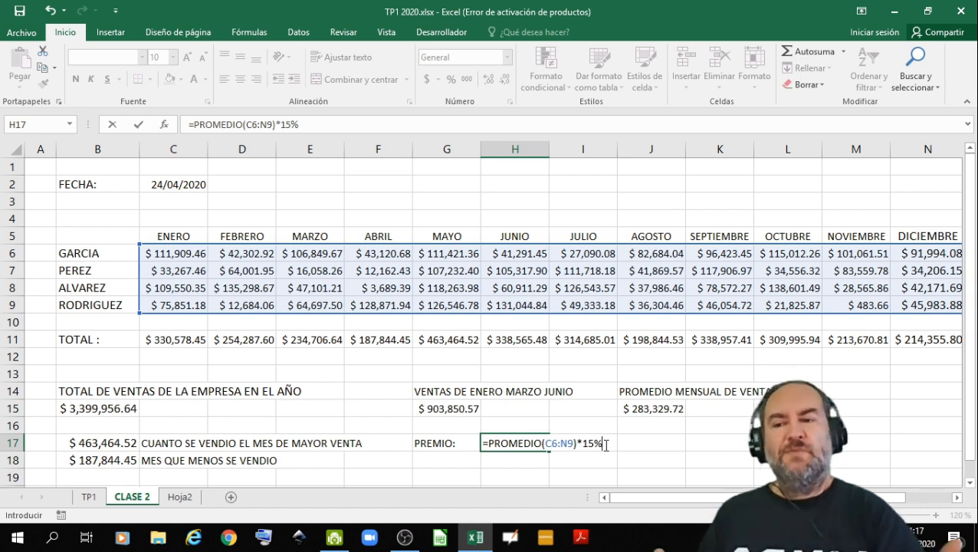
pyautogui.hotkey('ctrl', 'Return')
pyautogui.press('Return')
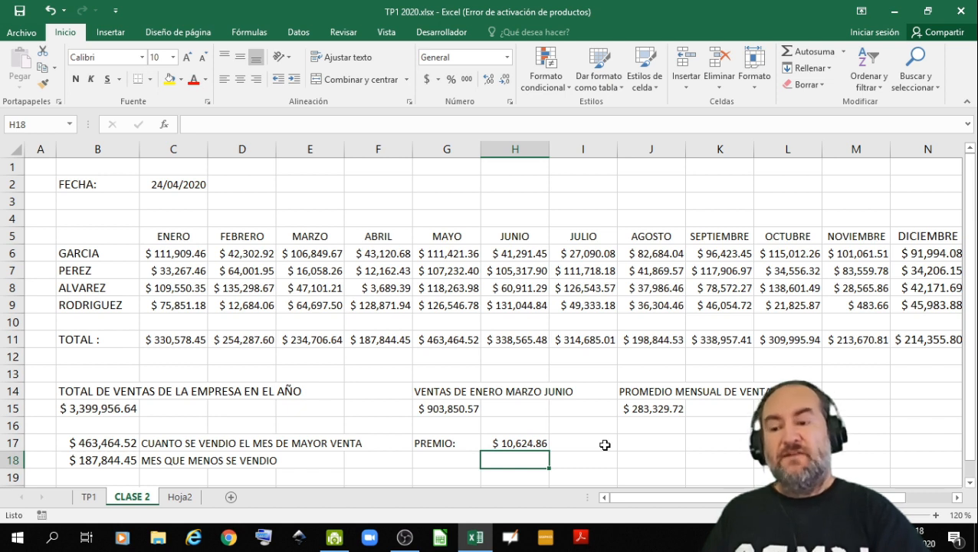
# Step: Count the numeric sales entries of the table in G18 with =CONTAR(C6:N9)
pyautogui.press('Left')
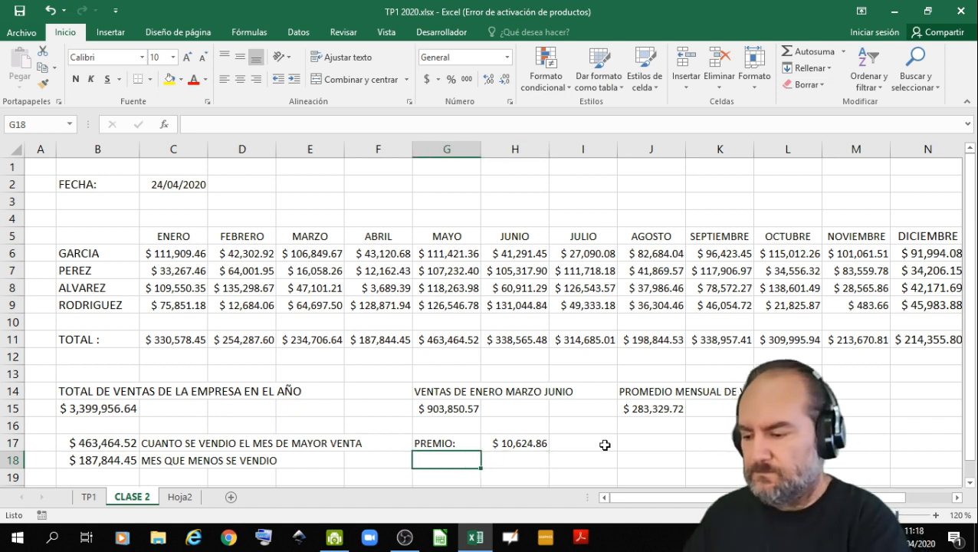
pyautogui.write('=CONTAR')
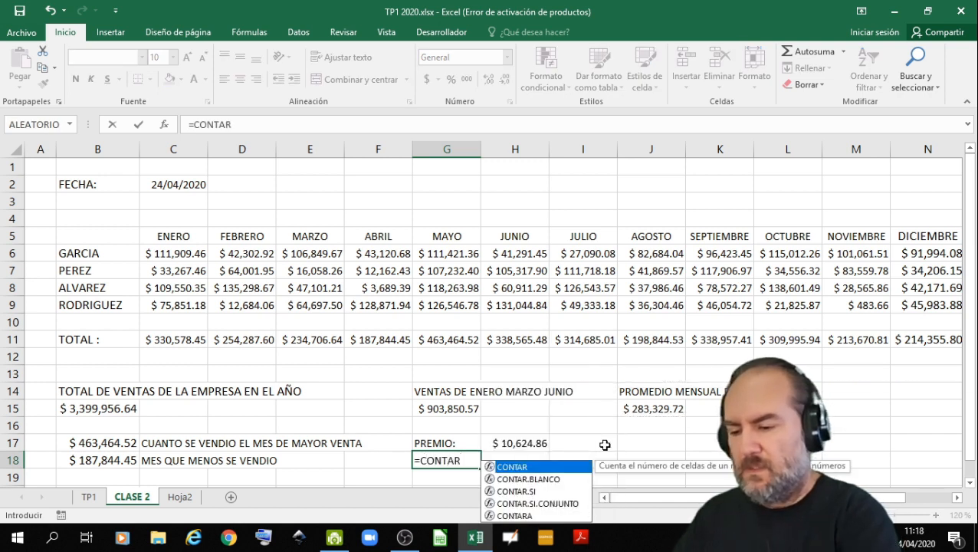
pyautogui.write('(')
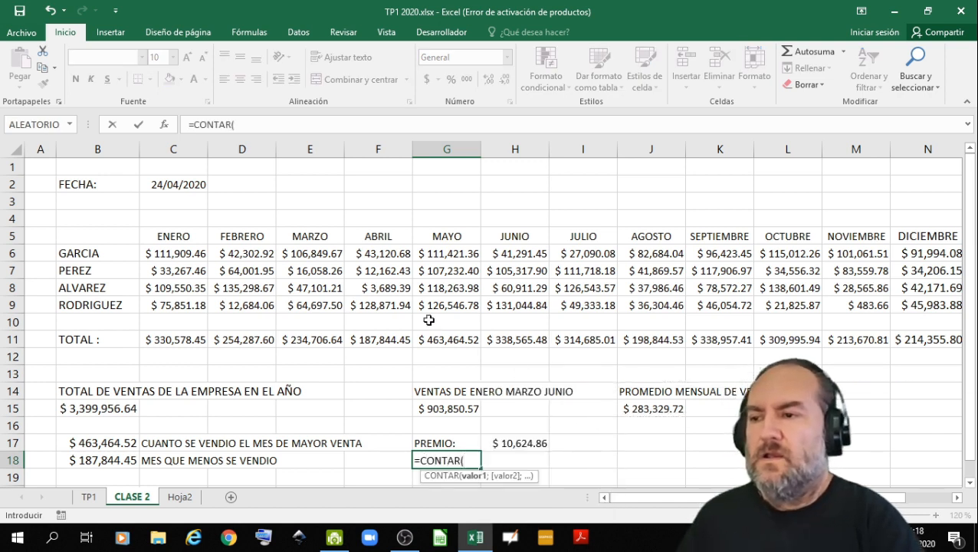
pyautogui.click(207, 218)
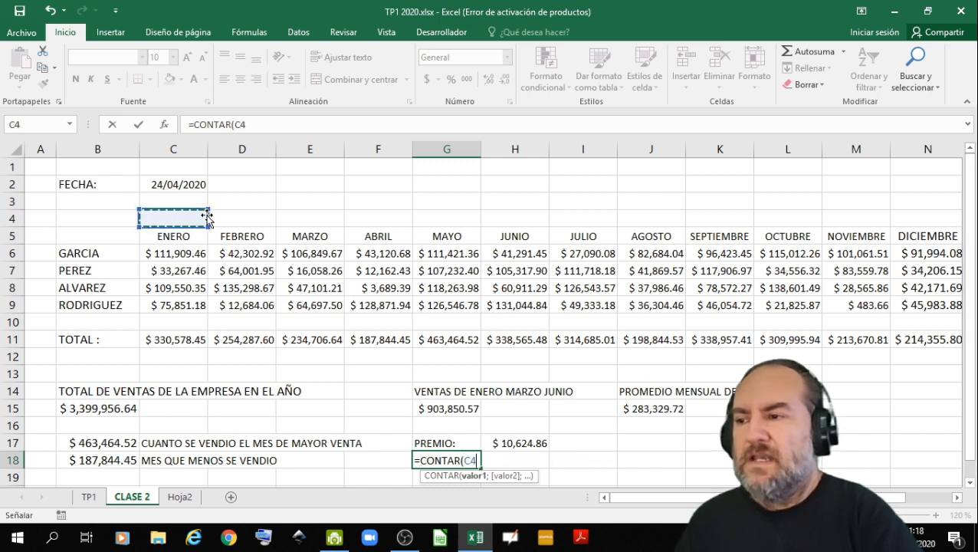
pyautogui.moveTo(181, 249); pyautogui.dragTo(906, 305)
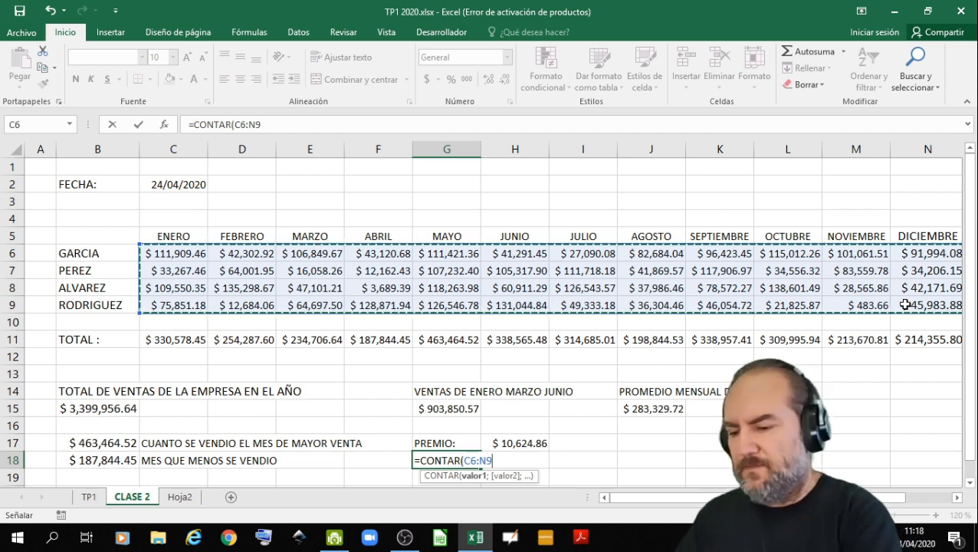
pyautogui.press('Return')
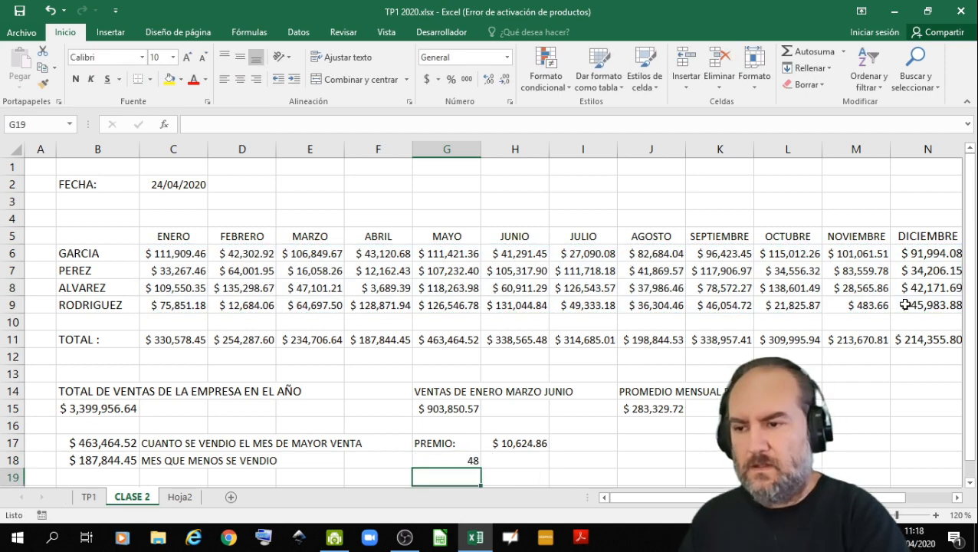
pyautogui.press('Up')
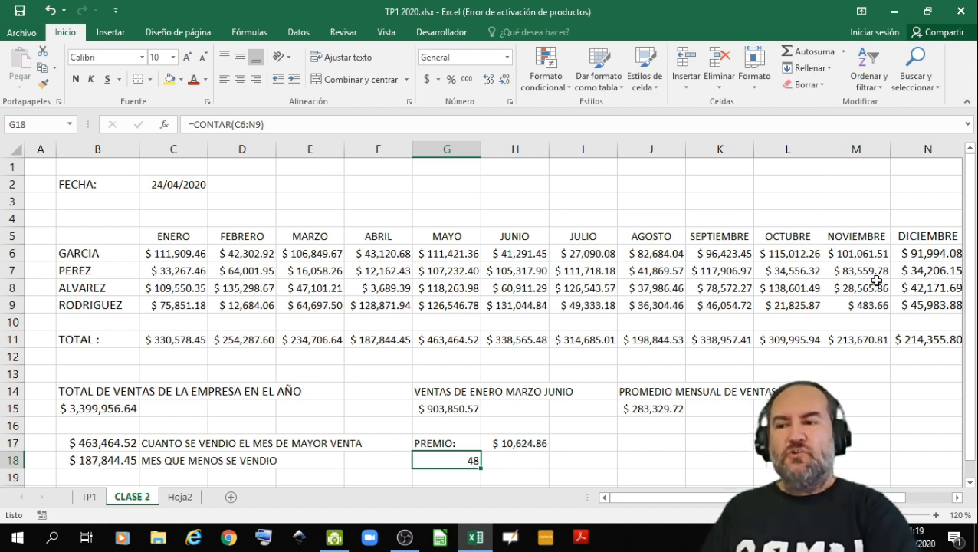
# Step: Clear the April sales value in F7, enter 0 in its place, and check the CONTAR formula in G18
pyautogui.click(398, 272)
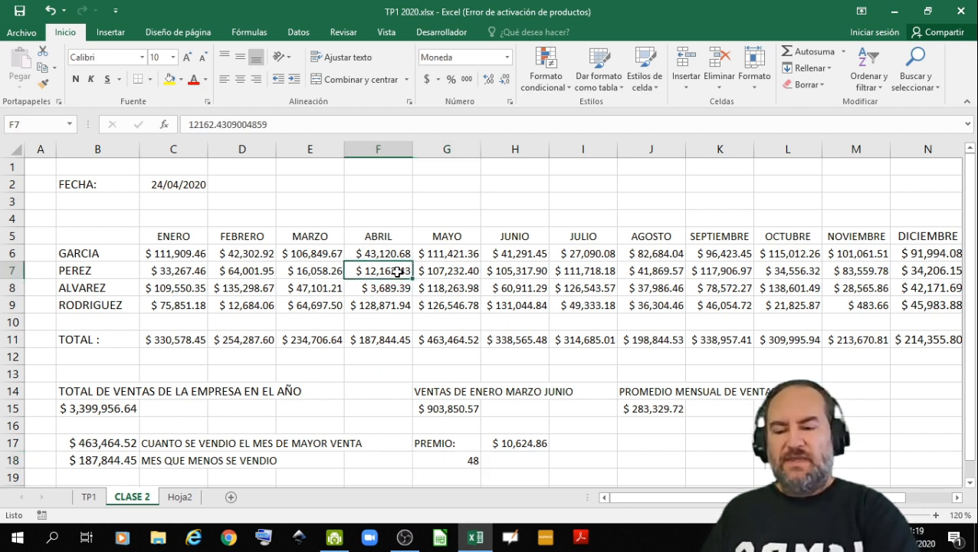
pyautogui.press('Delete')
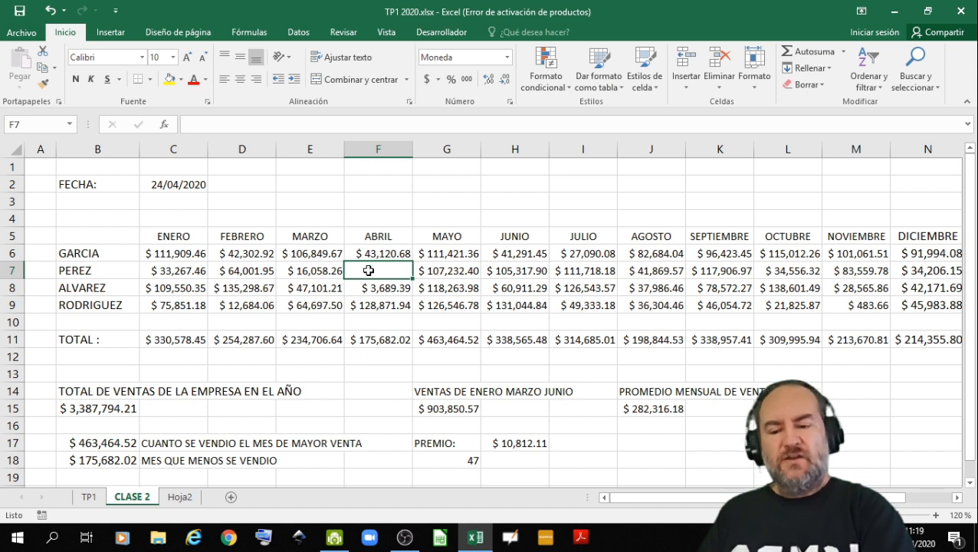
pyautogui.write('0')
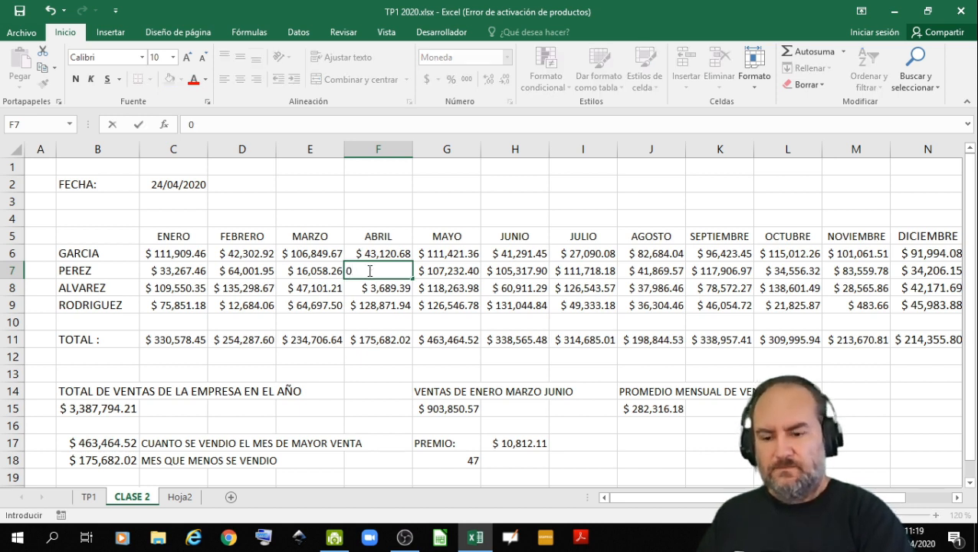
pyautogui.press('Return')
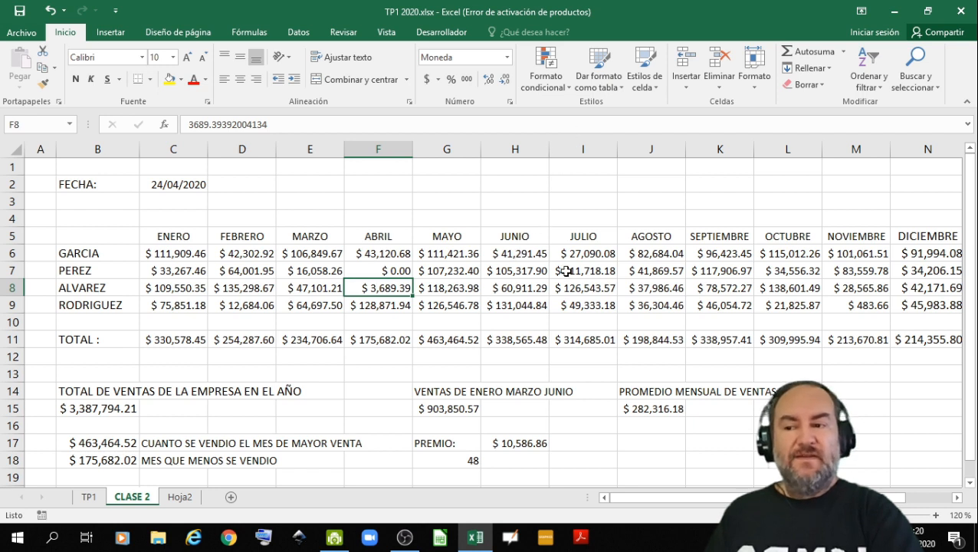
pyautogui.click(454, 463)
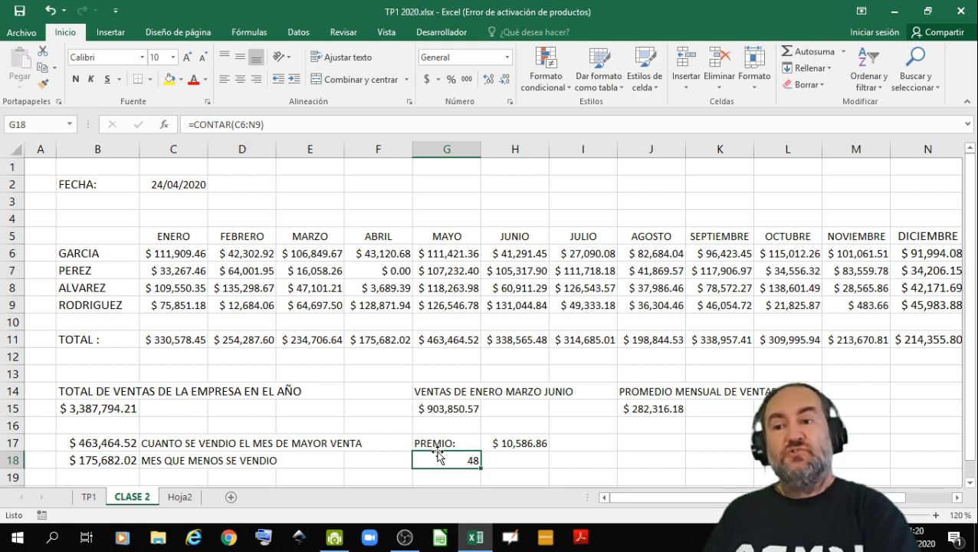
pyautogui.click(513, 457)
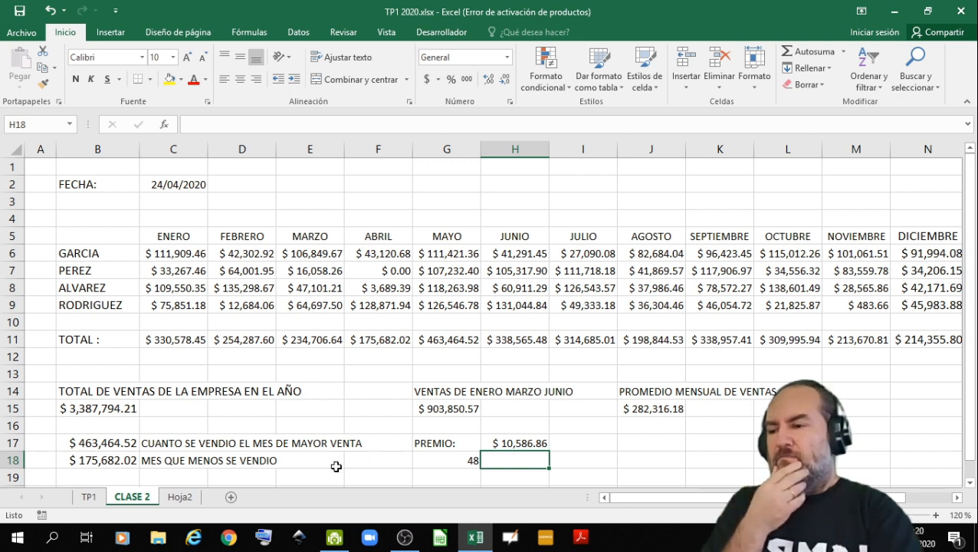
# Step: Add a new worksheet and enter the label "FECHA:" in B2
pyautogui.click(232, 498)
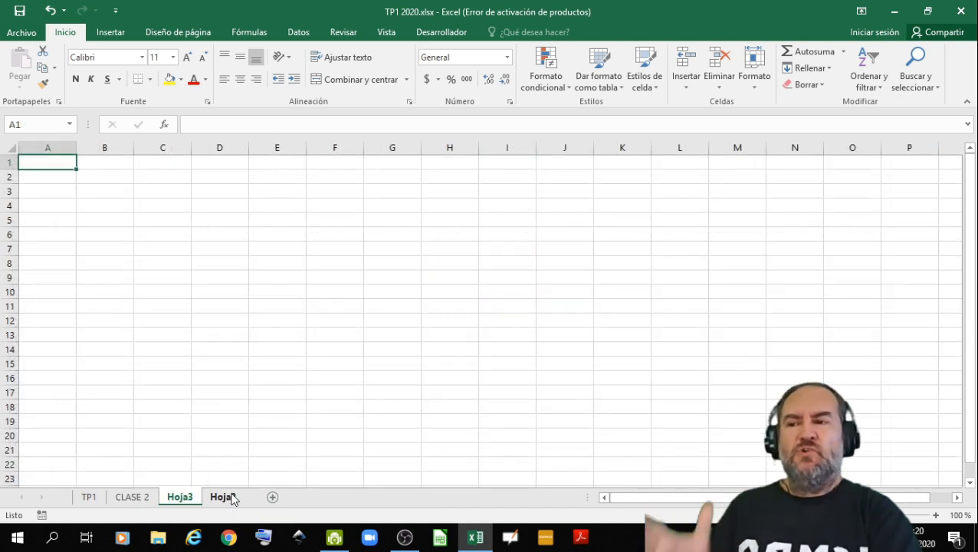
pyautogui.click(149, 181)
pyautogui.click(111, 178)
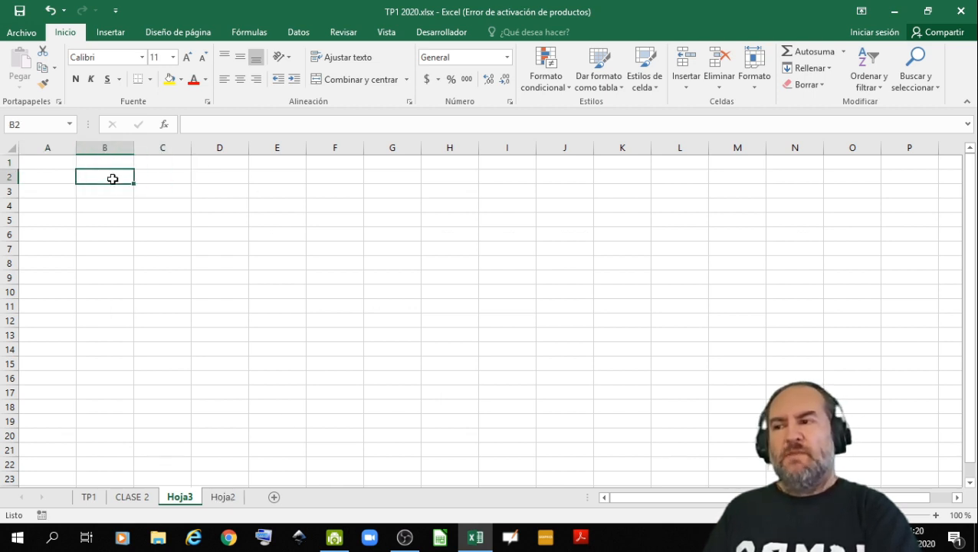
pyautogui.write('FEC')
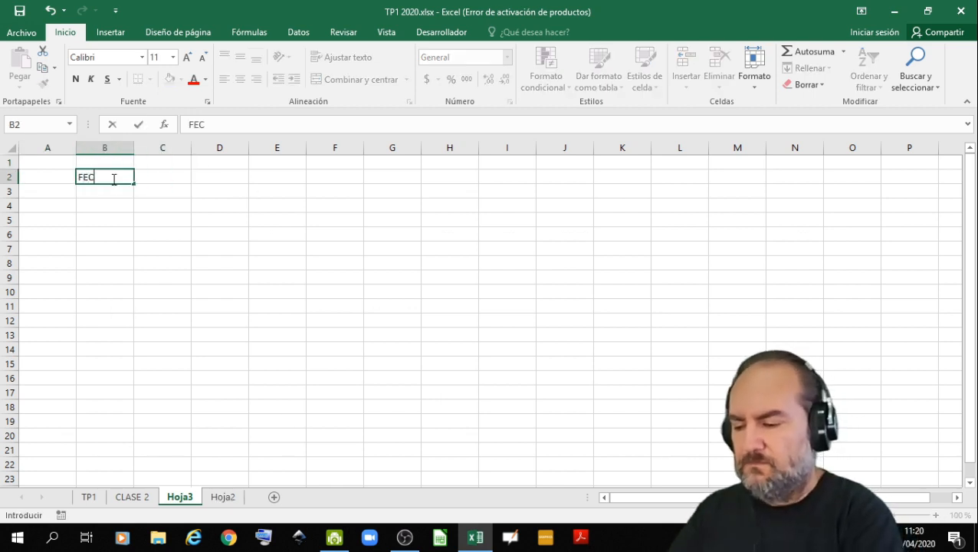
pyautogui.write('HA:')
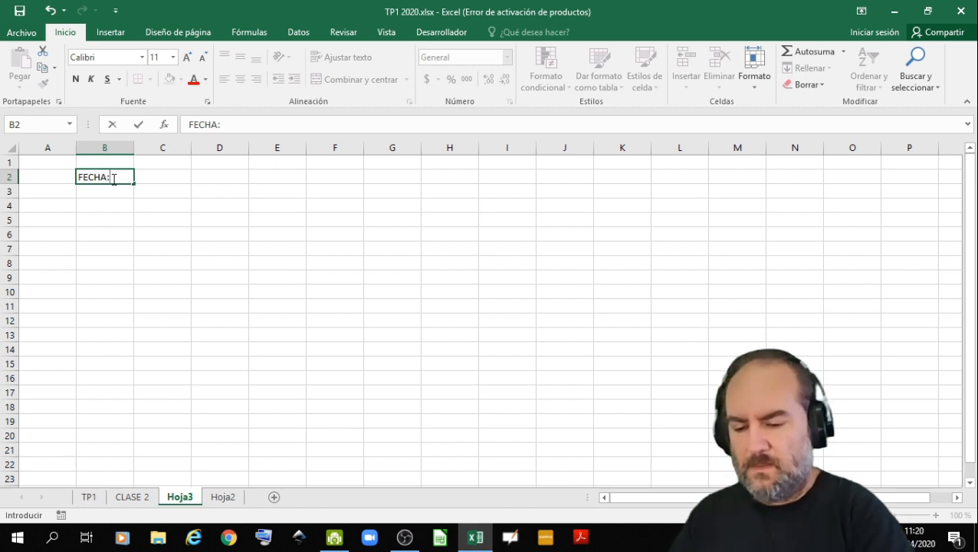
# Step: Insert today's date in C2 with the formula =HOY()
pyautogui.press('Tab')
pyautogui.write('=')
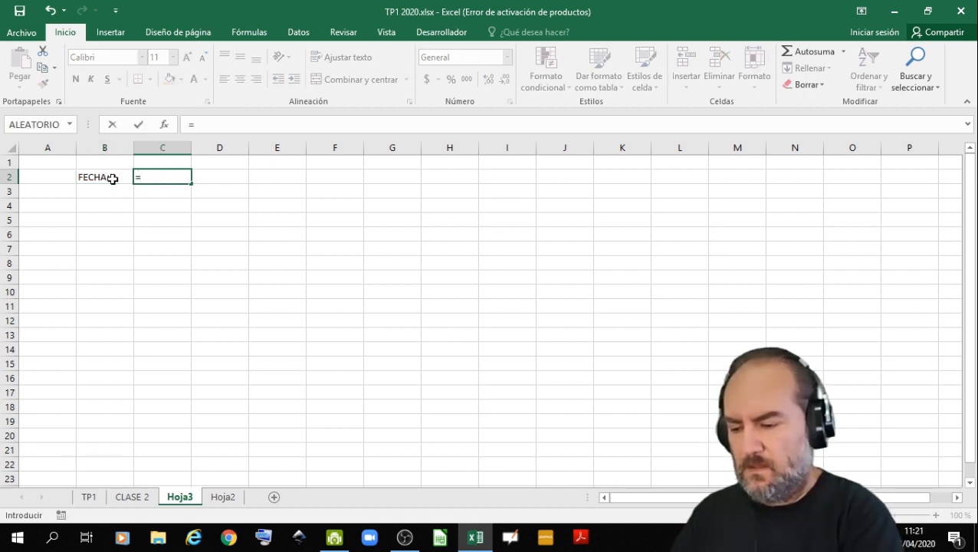
pyautogui.write('HOY()')
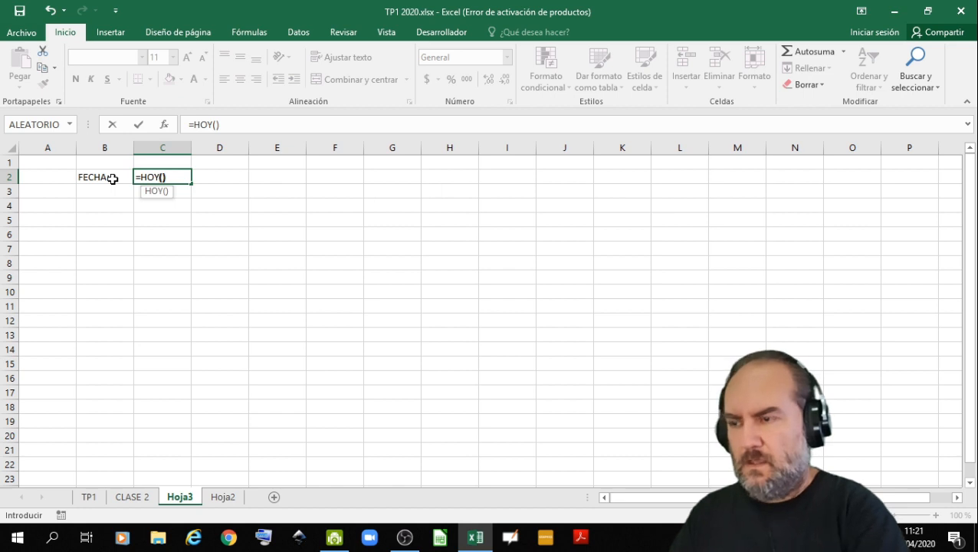
pyautogui.press('Return')
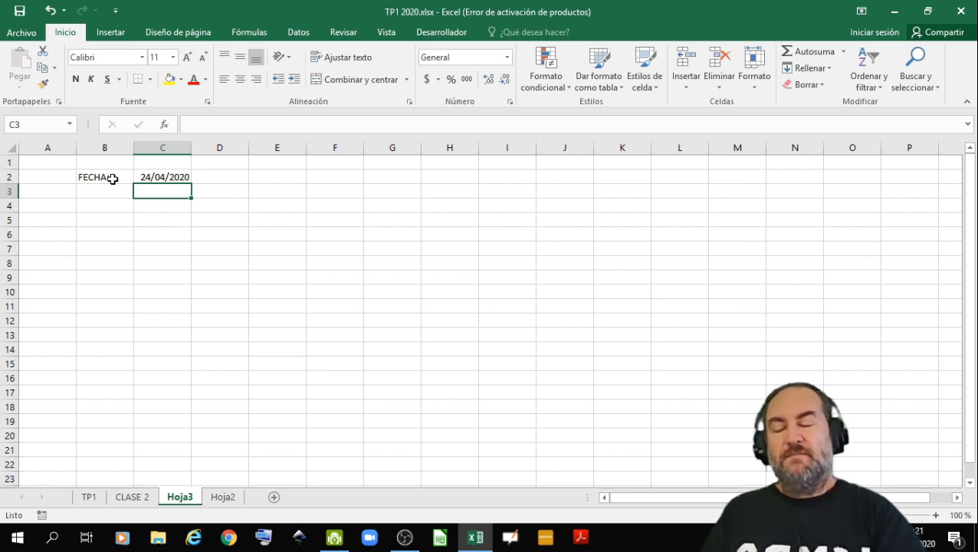
# Step: Format the date cell C2 as Número with 2 decimal places to show its serial number
pyautogui.click(144, 174)
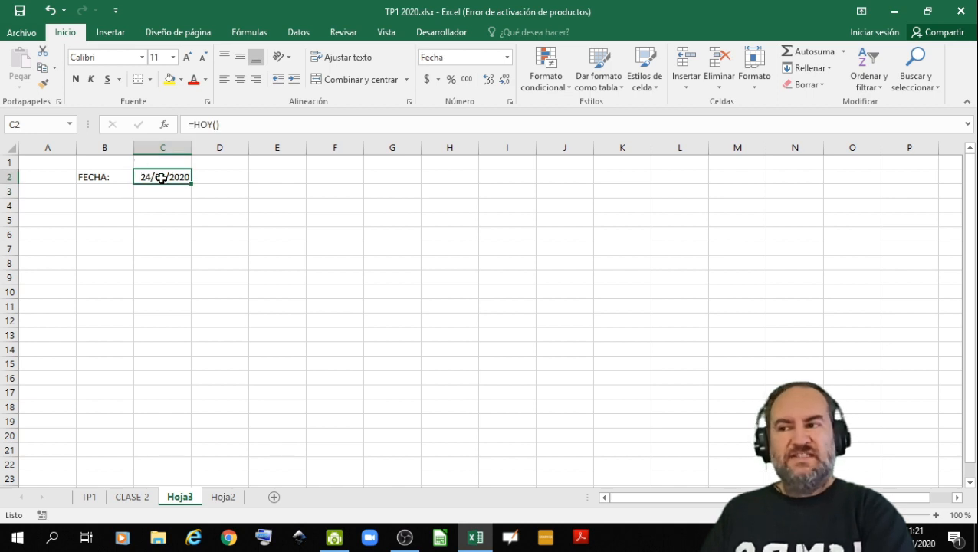
pyautogui.rightClick(162, 178)
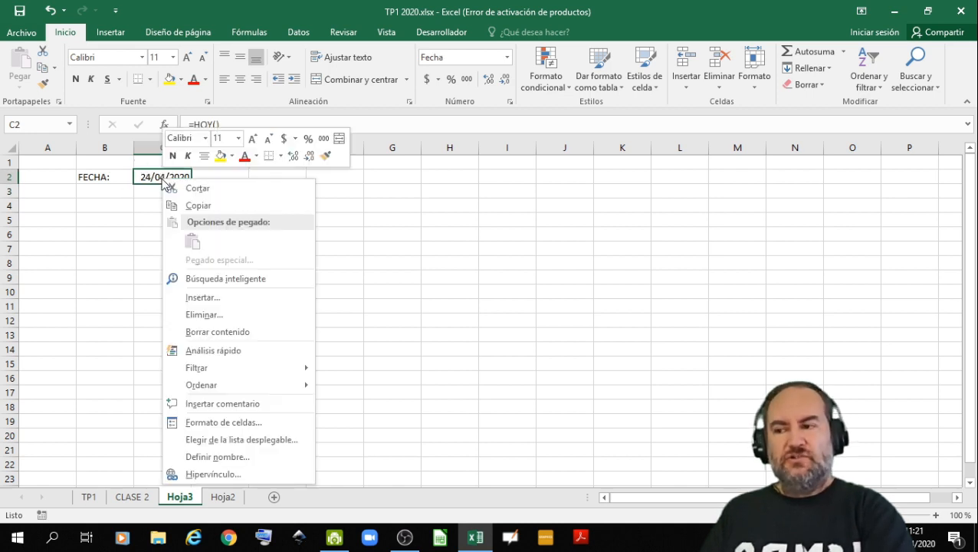
pyautogui.click(198, 424)
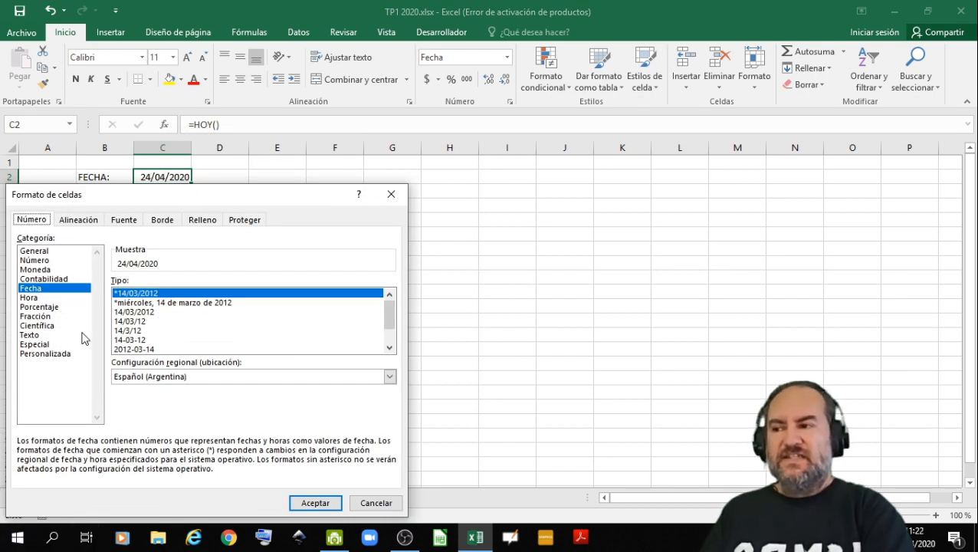
pyautogui.click(33, 261)
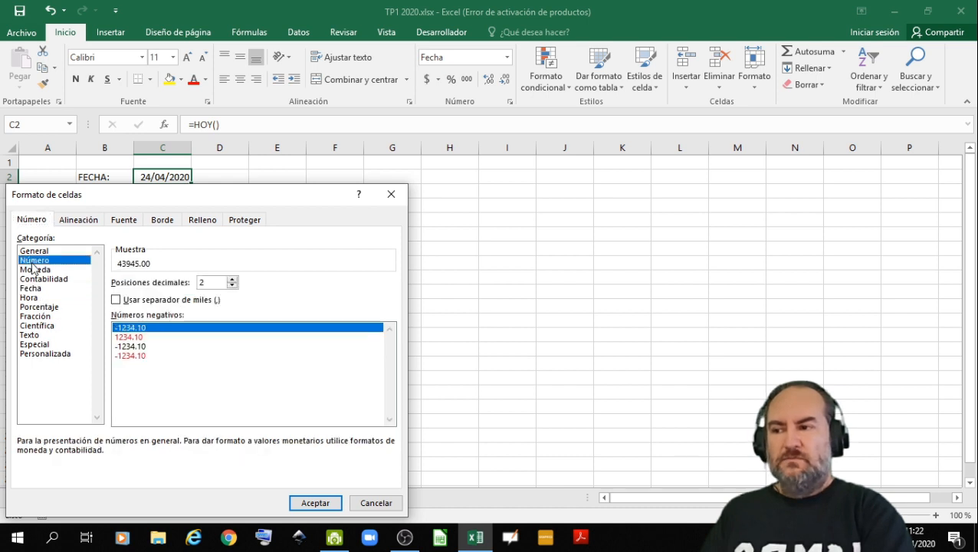
pyautogui.click(311, 504)
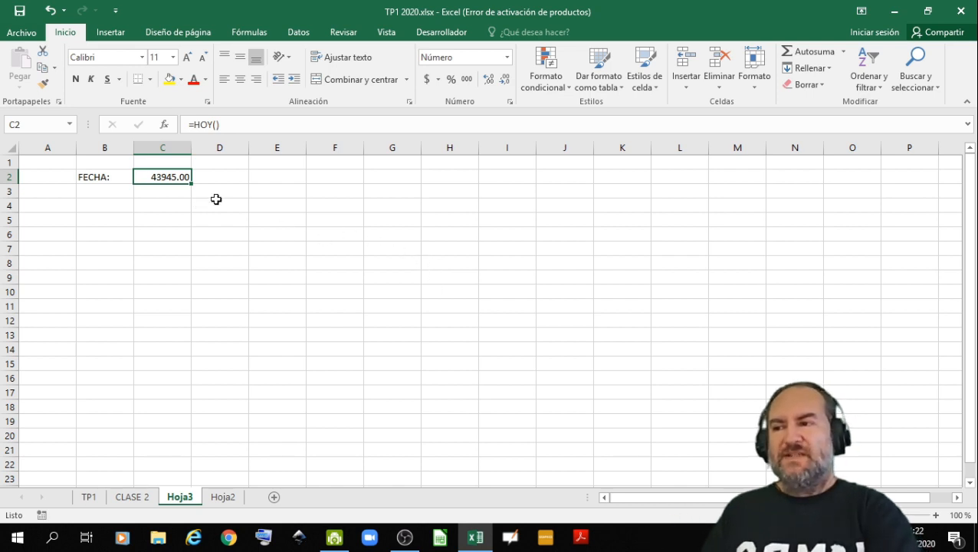
# Step: Set the format of C2 back to Fecha with the type *14/03/2012
pyautogui.rightClick(149, 177)
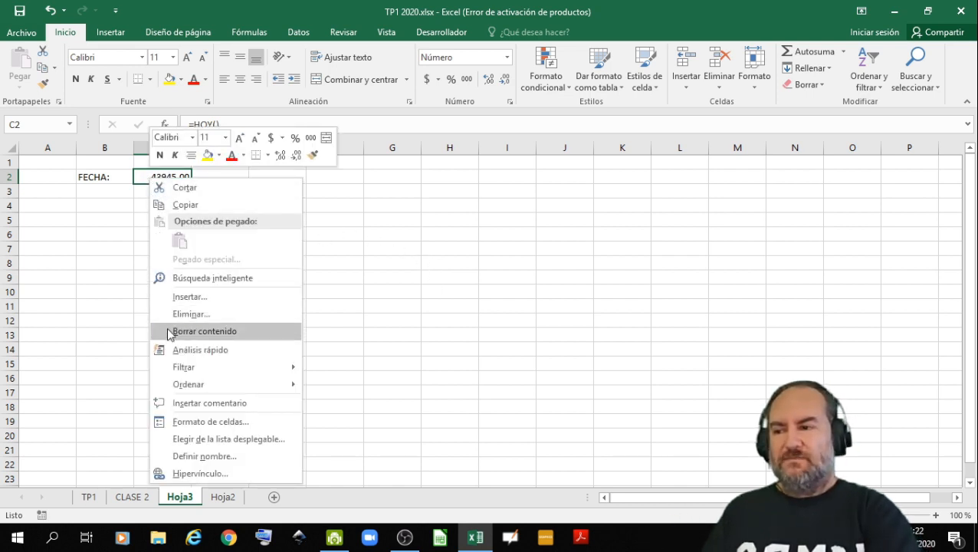
pyautogui.click(209, 424)
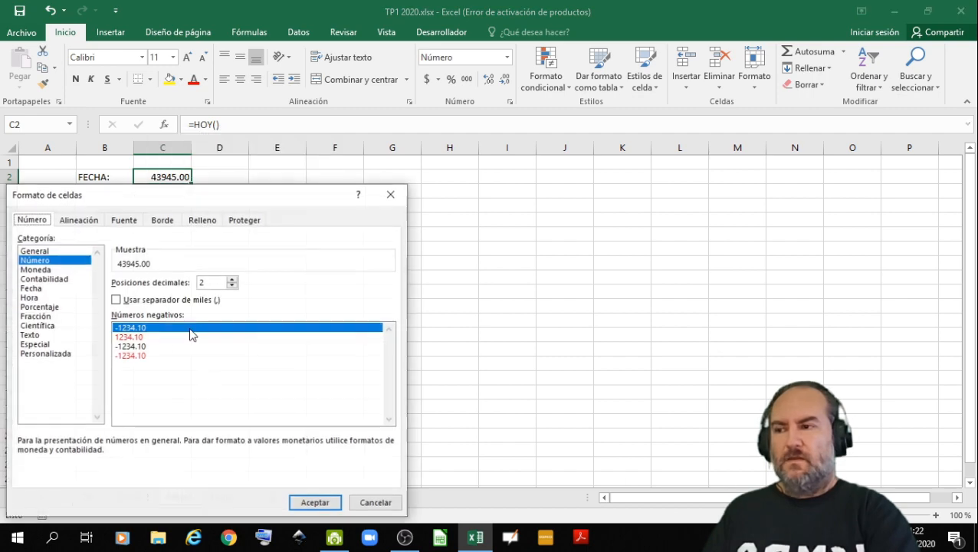
pyautogui.click(46, 289)
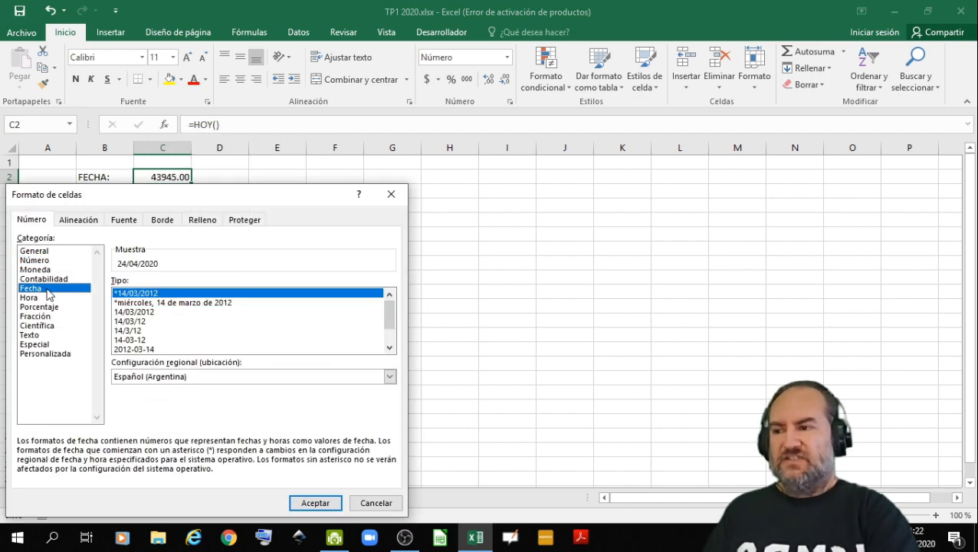
pyautogui.click(313, 503)
pyautogui.click(274, 276)
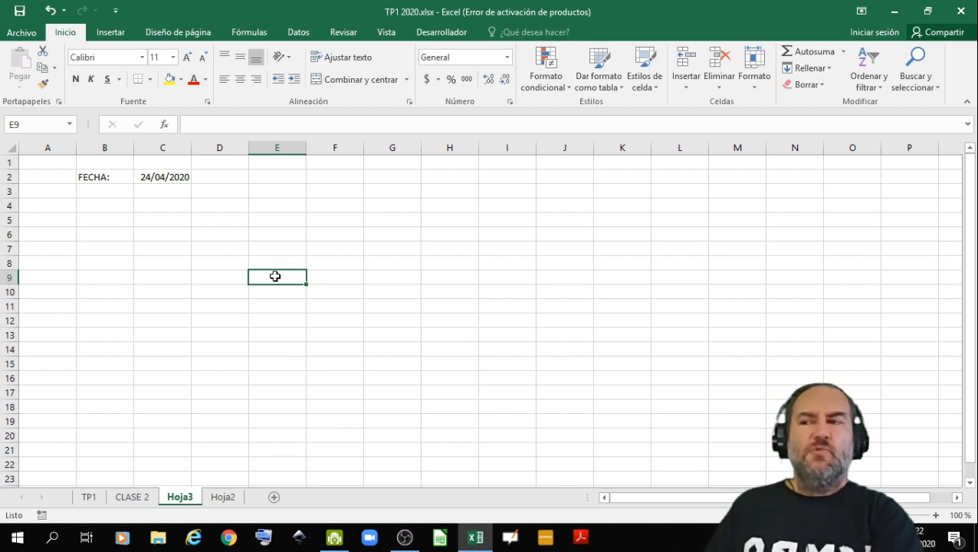
# Step: Enter the label "Mañana:" in B4 and calculate tomorrow's date in C4 with =C2+1
pyautogui.click(114, 205)
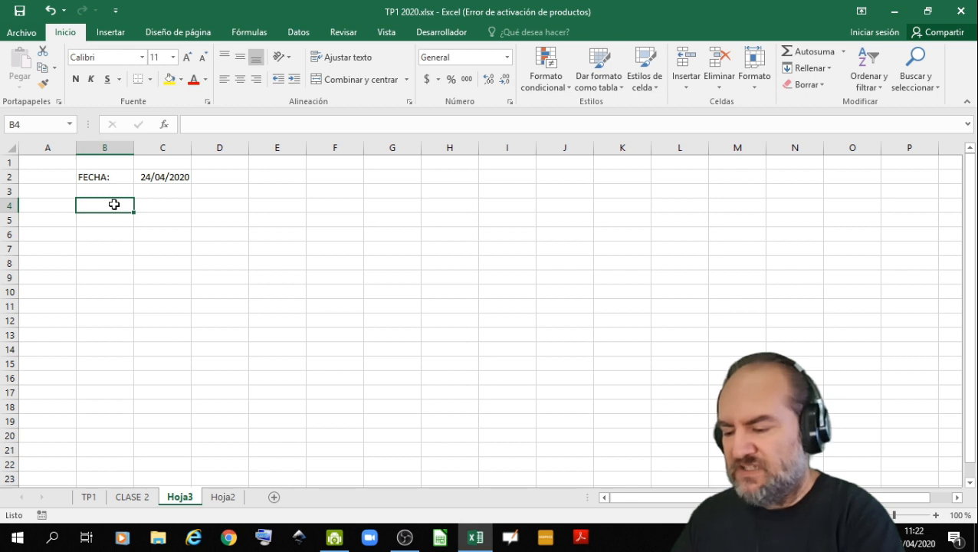
pyautogui.write('mAÑANA')
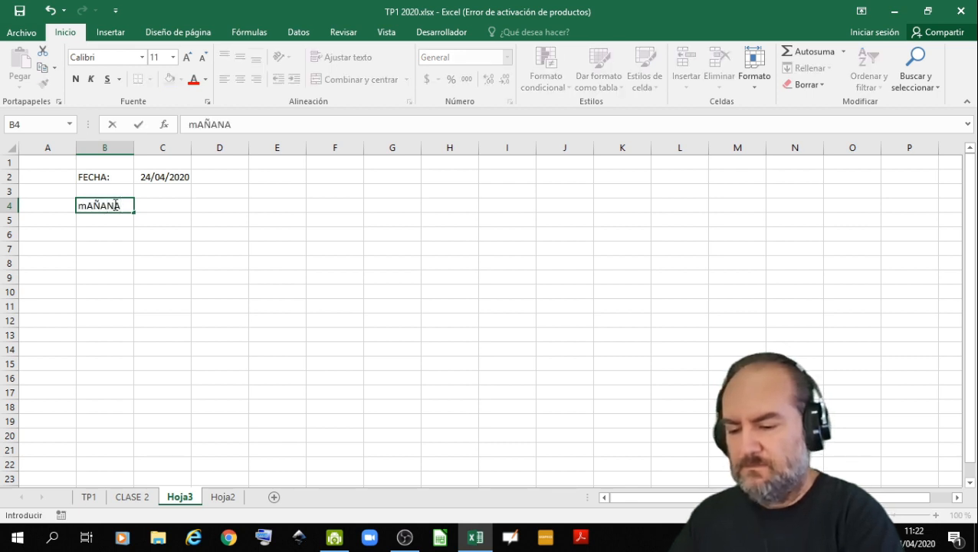
pyautogui.press('Tab')
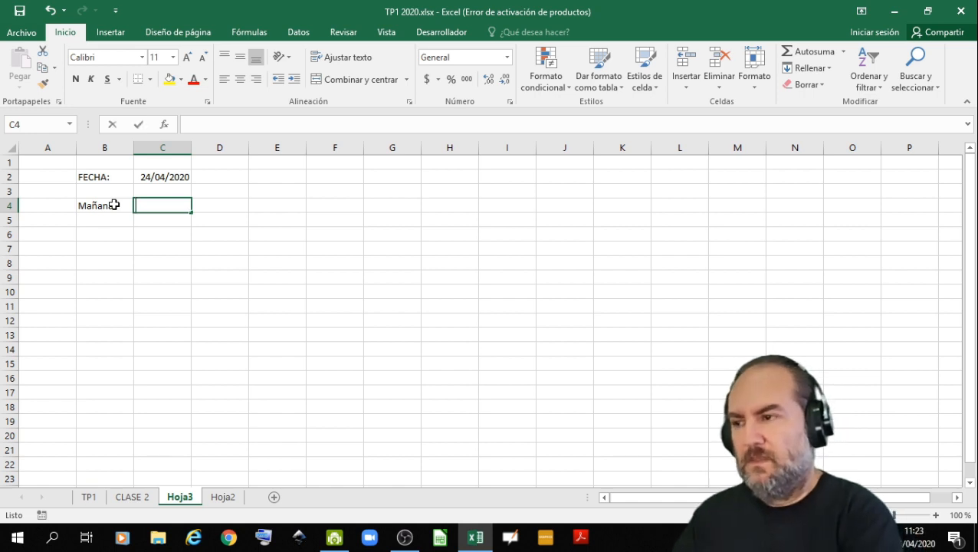
pyautogui.write('=')
pyautogui.click(138, 177)
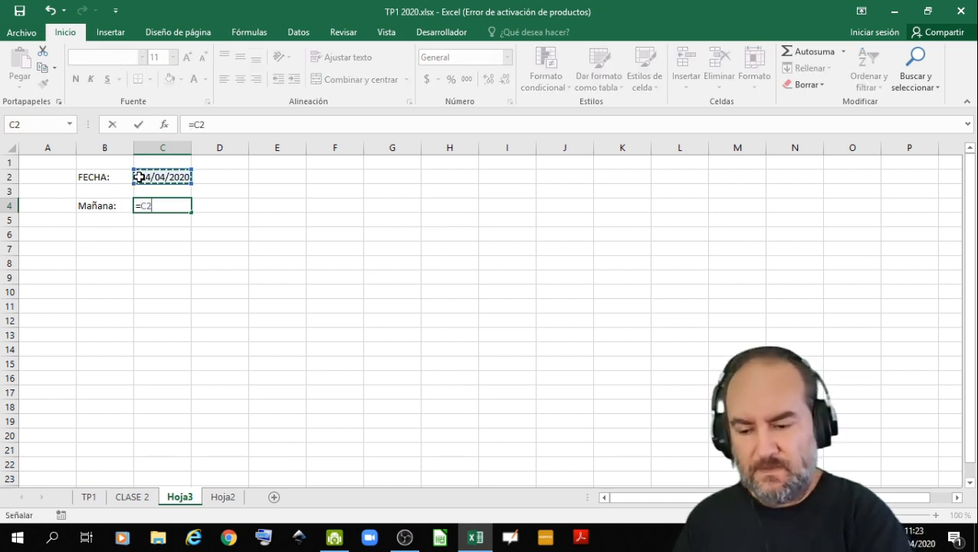
pyautogui.write('+1')
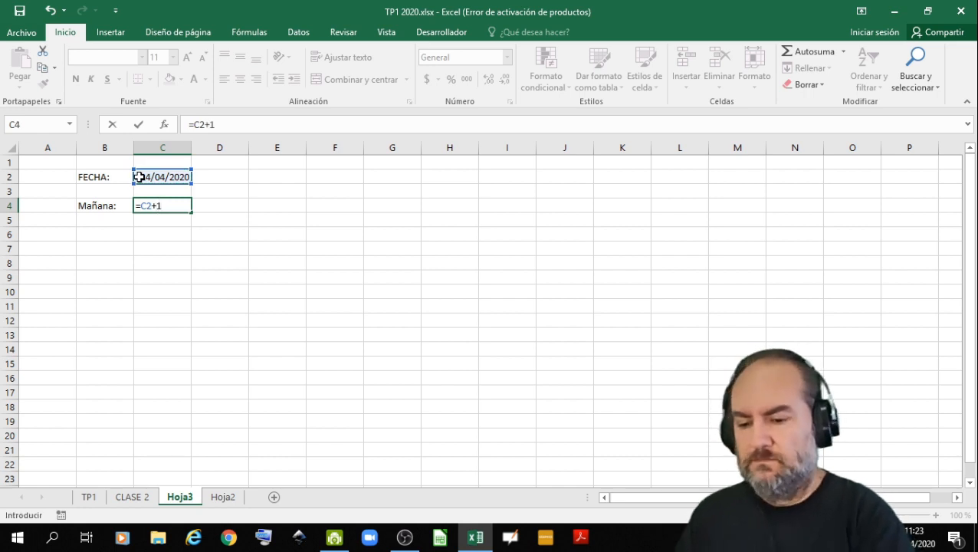
pyautogui.press('Return')
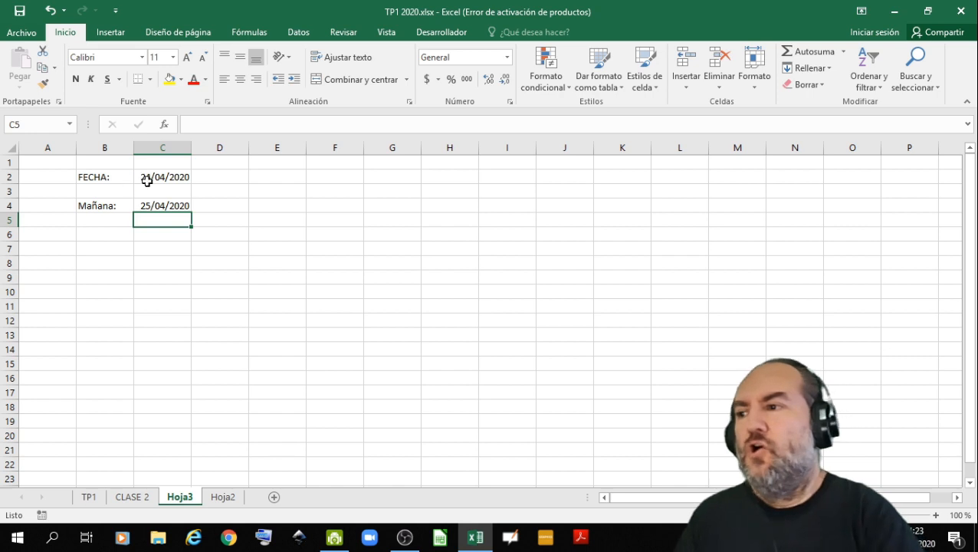
# Step: Enter the label "fecha de la clase que viene" in B6
pyautogui.click(113, 236)
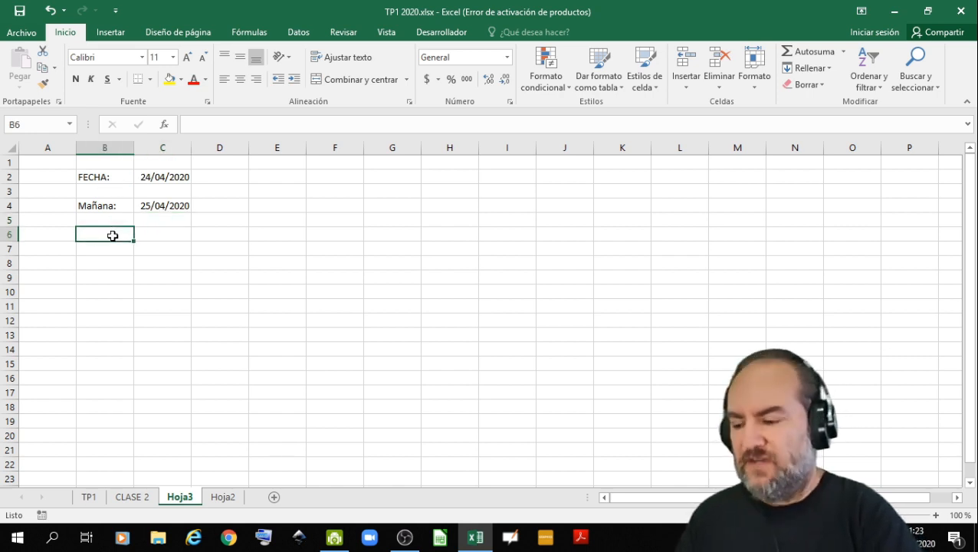
pyautogui.write('fecha')
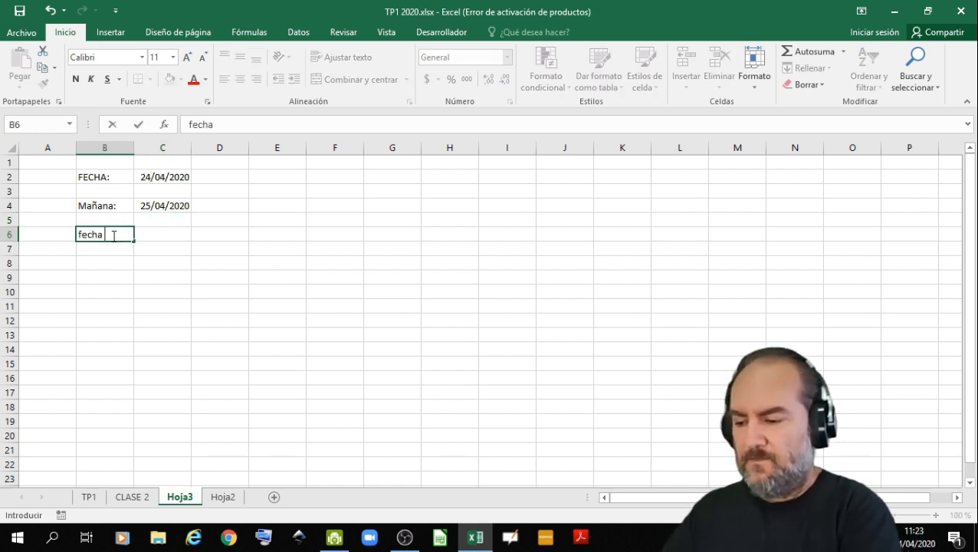
pyautogui.write(' de la clase ')
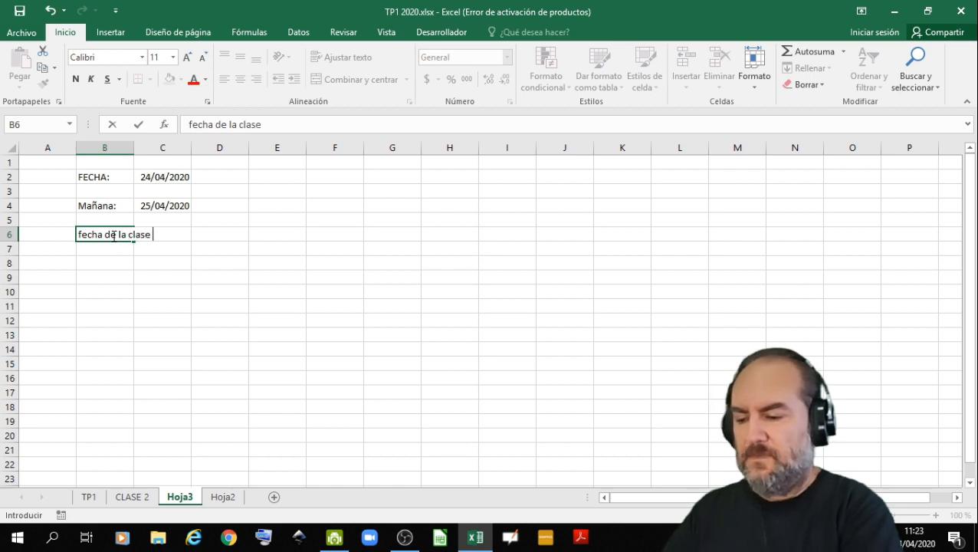
pyautogui.write('que viene')
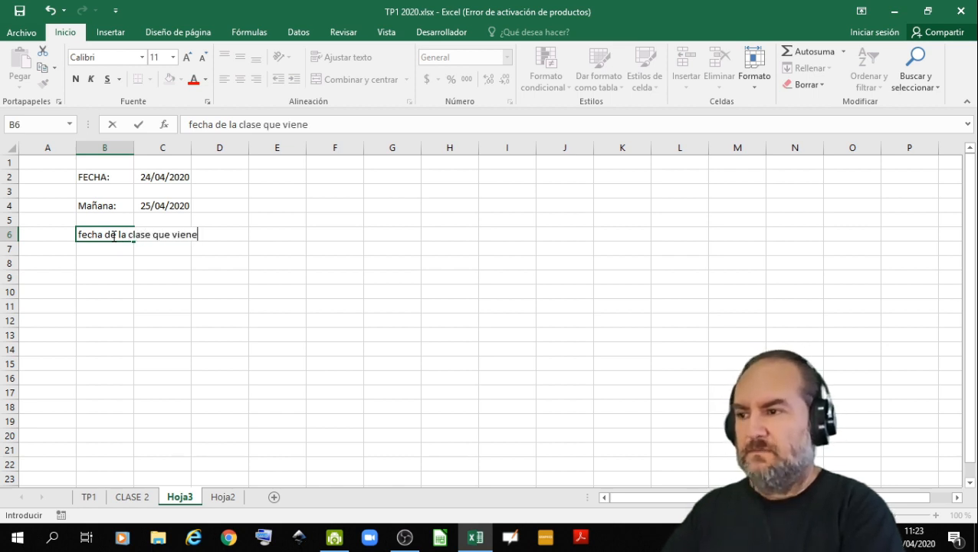
pyautogui.press('Return')
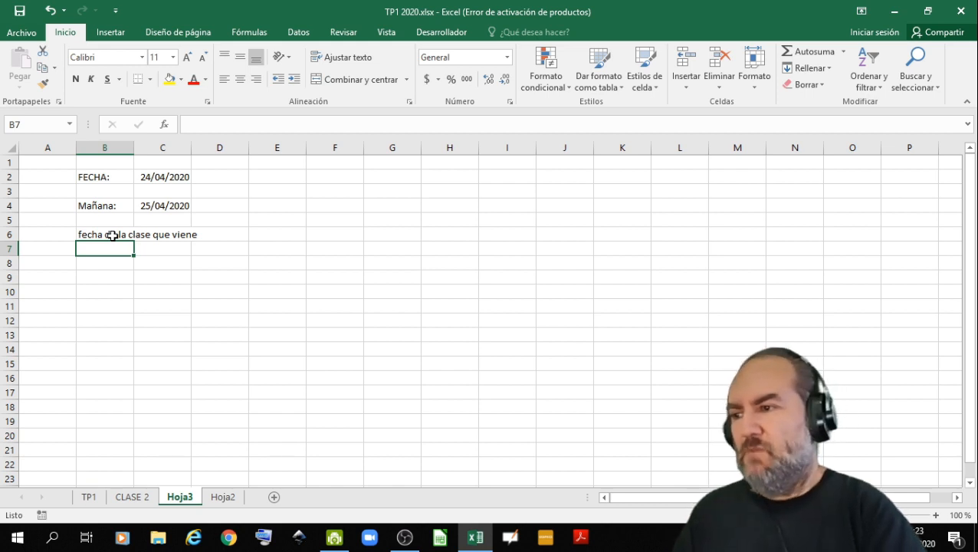
# Step: Calculate the next class date in B7 by adding seven days to the current date with =C2+7
pyautogui.write('=')
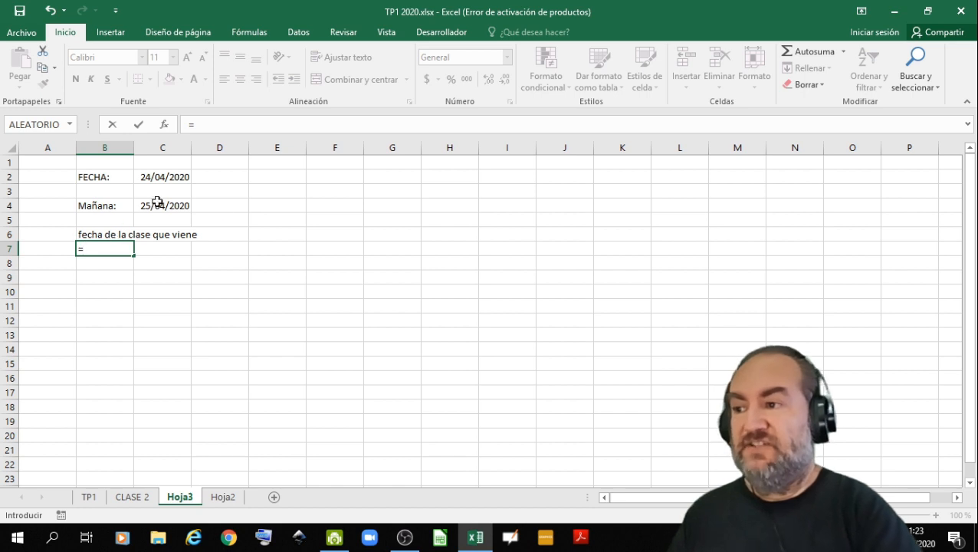
pyautogui.click(177, 178)
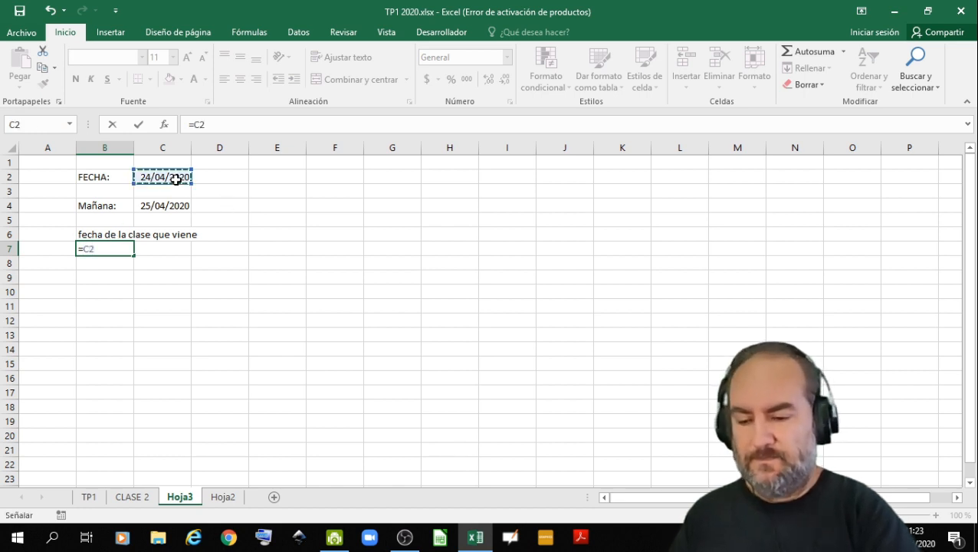
pyautogui.write('+7')
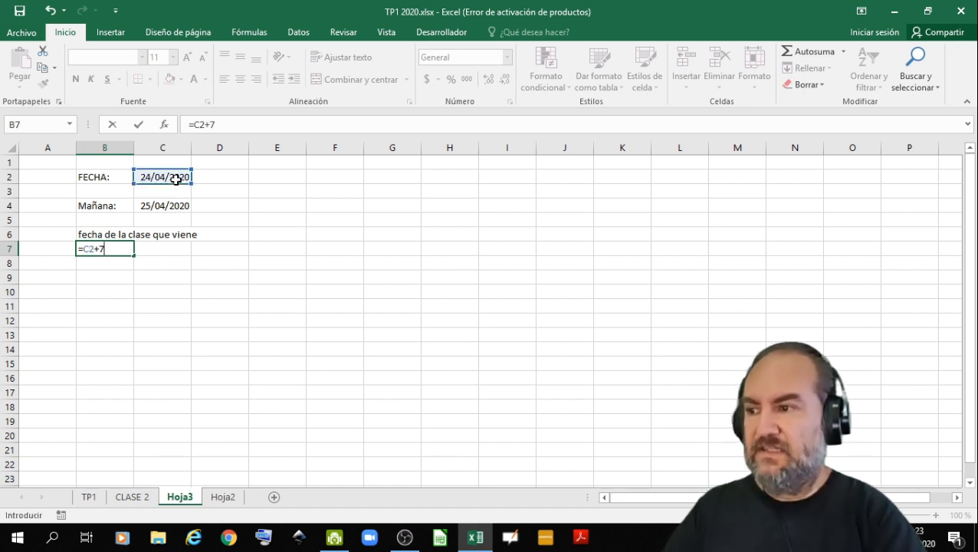
pyautogui.press('Return')
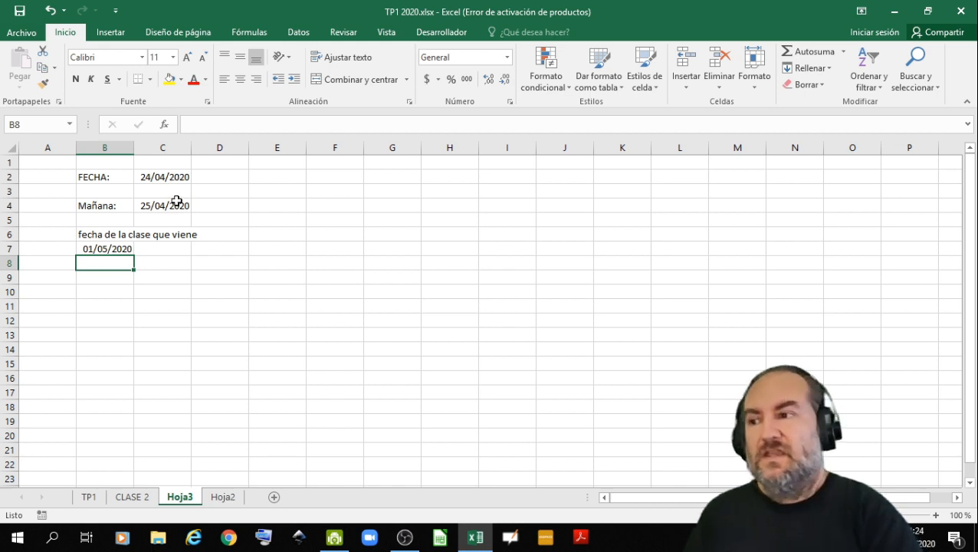
# Step: Enter "enero" in B9 and "marzo" in C9, and fill the alternating month series across row 9 to H9
pyautogui.click(129, 277)
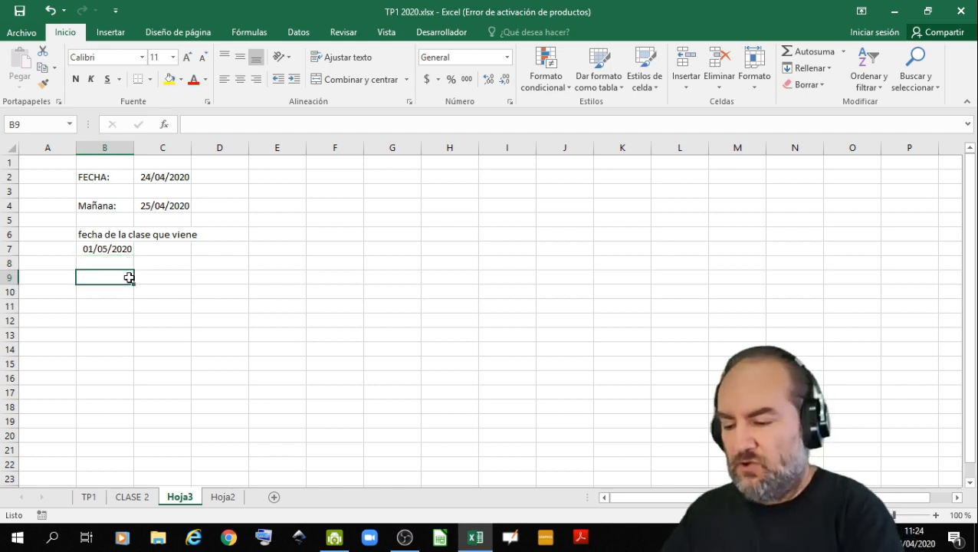
pyautogui.write('enero')
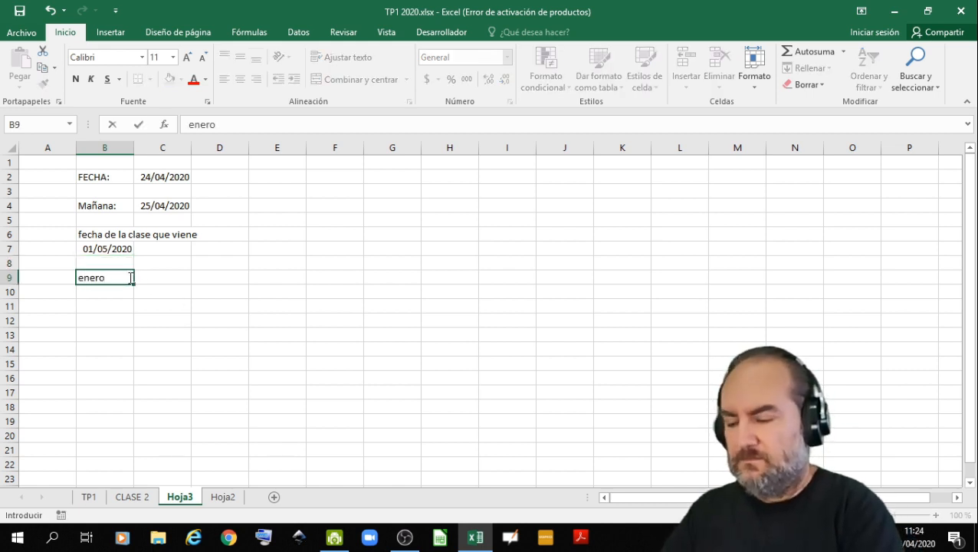
pyautogui.press('Tab')
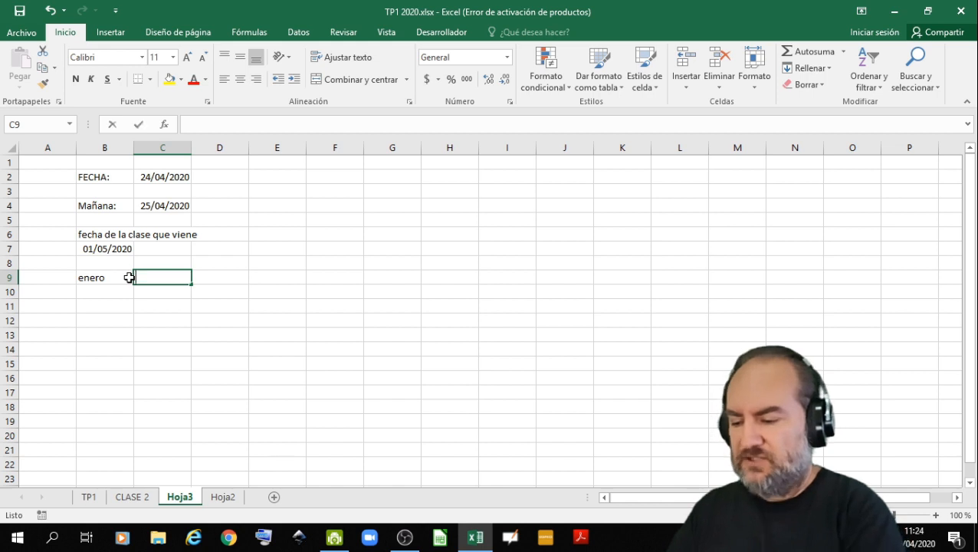
pyautogui.write('marzo')
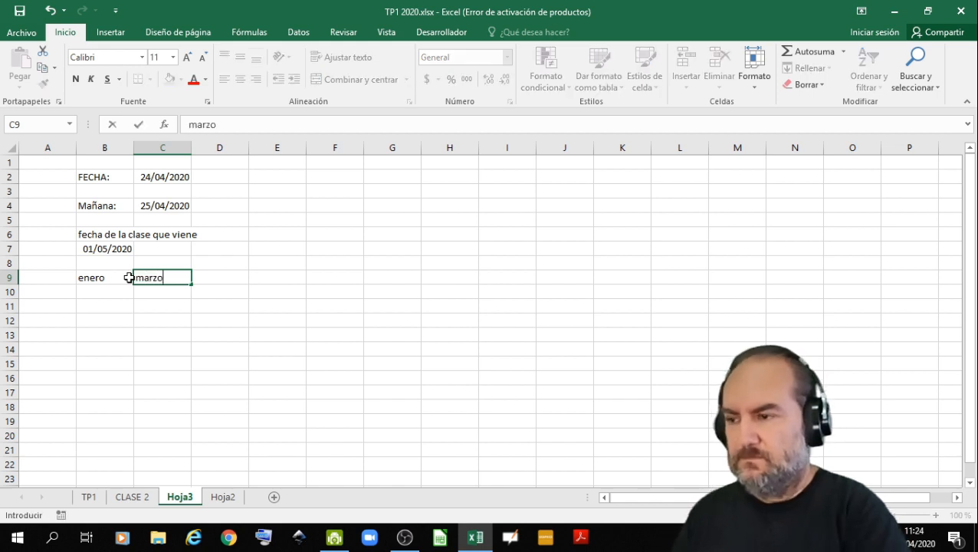
pyautogui.press('Tab')
pyautogui.moveTo(106, 279); pyautogui.dragTo(450, 284)
pyautogui.click(369, 318)
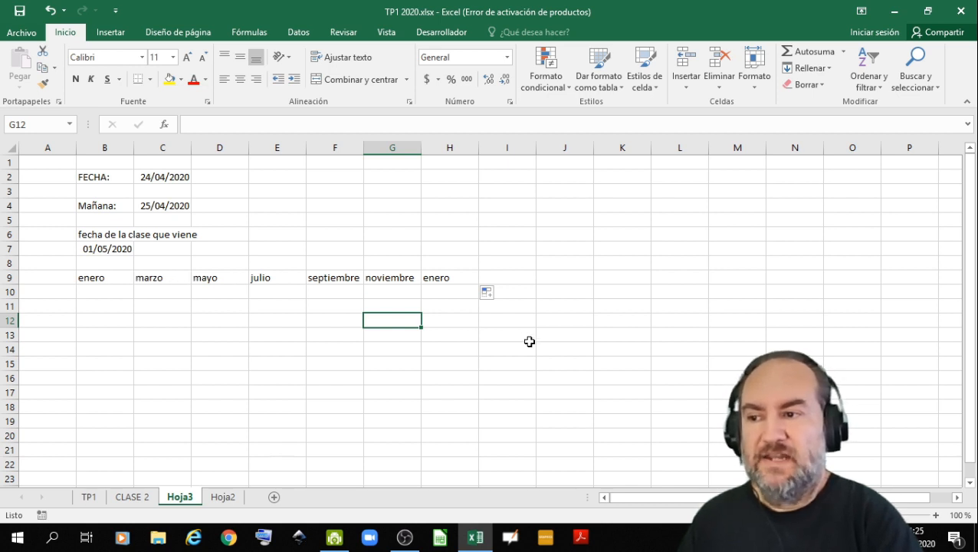
# Step: Delete the repeated "enero" at the end of the month series in H9
pyautogui.click(454, 289)
pyautogui.click(456, 279)
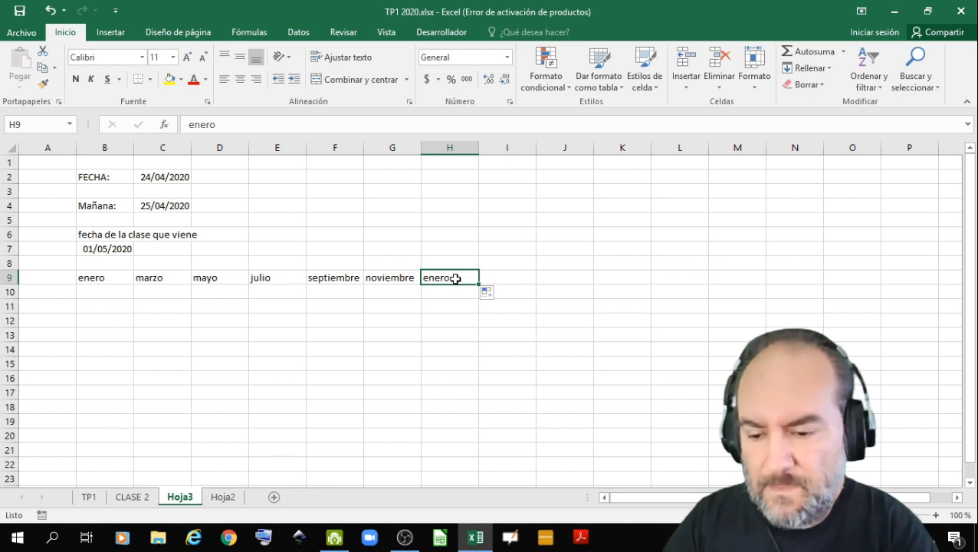
pyautogui.press('Delete')
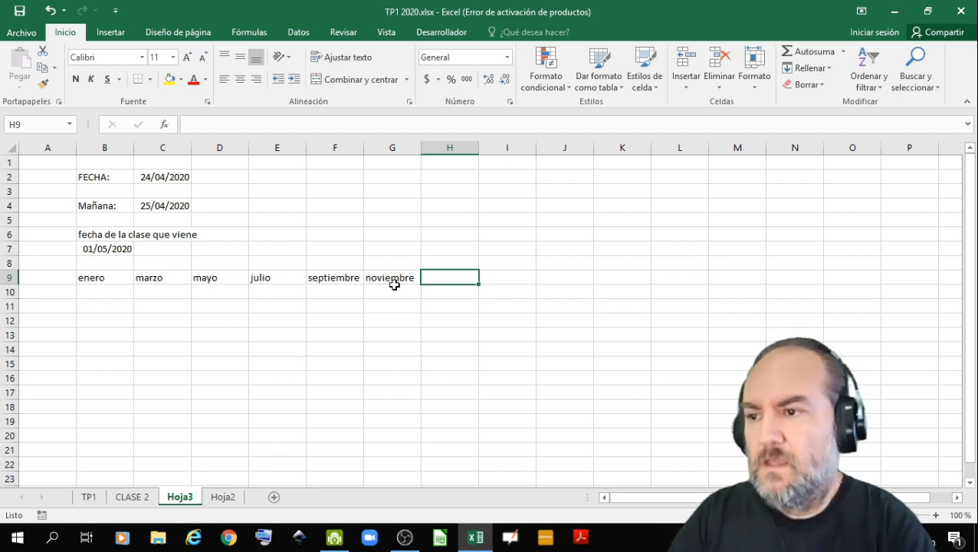
# Step: Try to build a weekly date series in row 11 with =C2 in B11 and =B7 in C11, filled across to N11
pyautogui.click(86, 305)
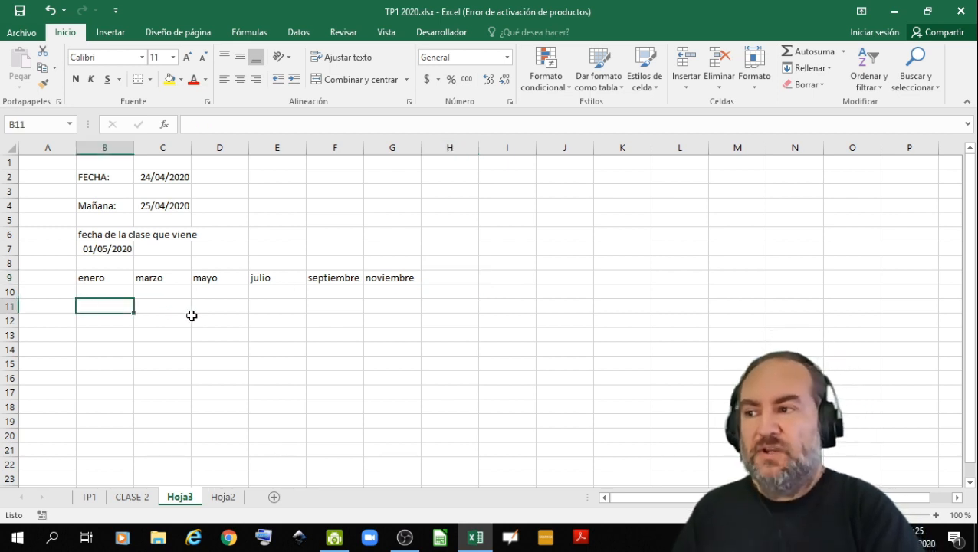
pyautogui.press('F2')
pyautogui.write('=')
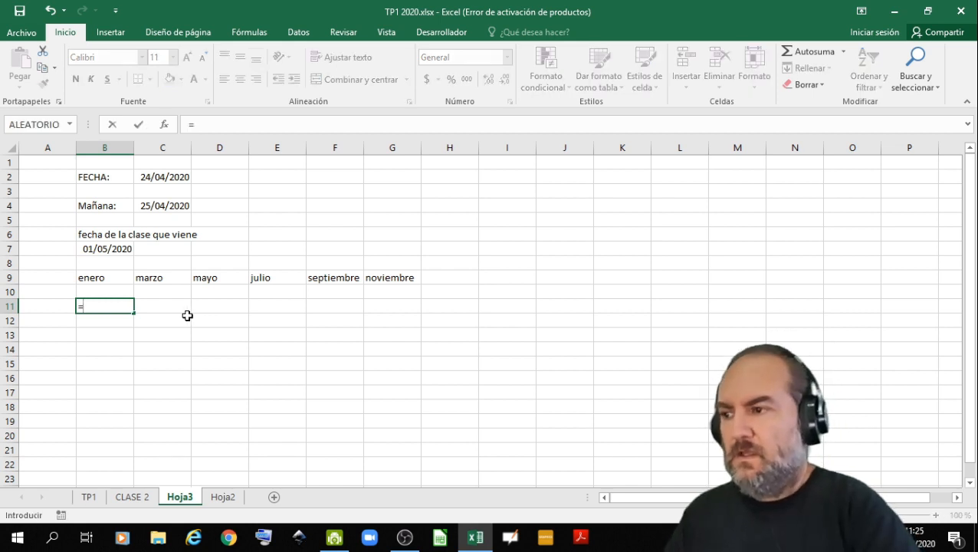
pyautogui.click(160, 179)
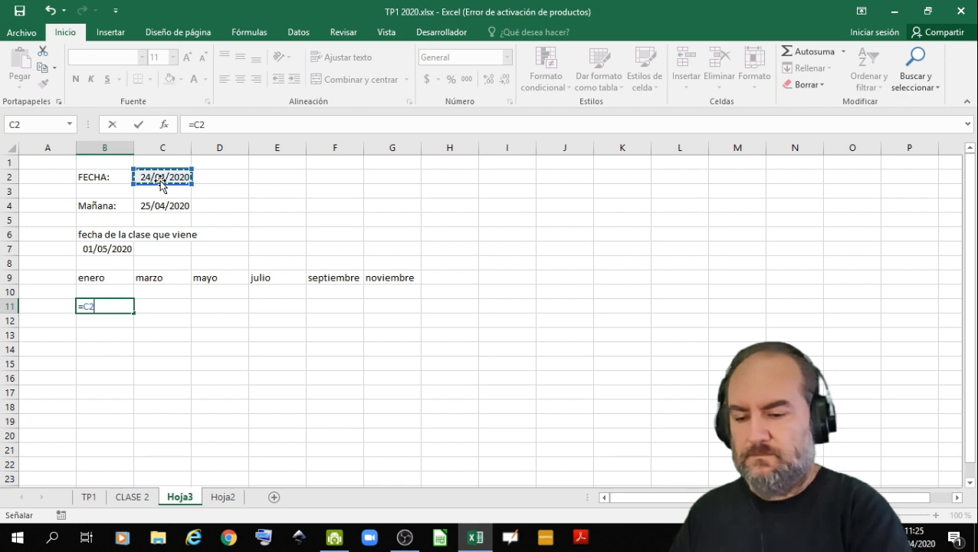
pyautogui.press('Return')
pyautogui.click(157, 306)
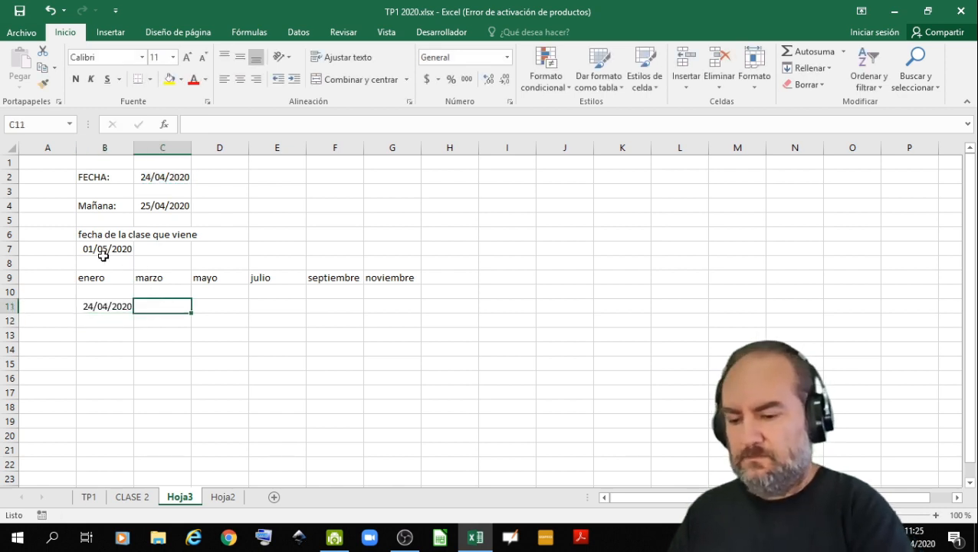
pyautogui.write('=')
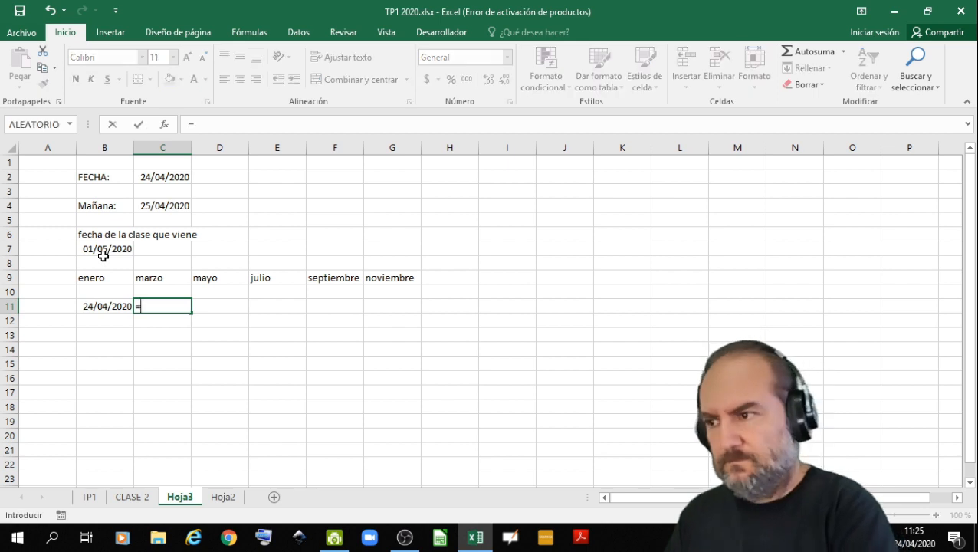
pyautogui.click(103, 249)
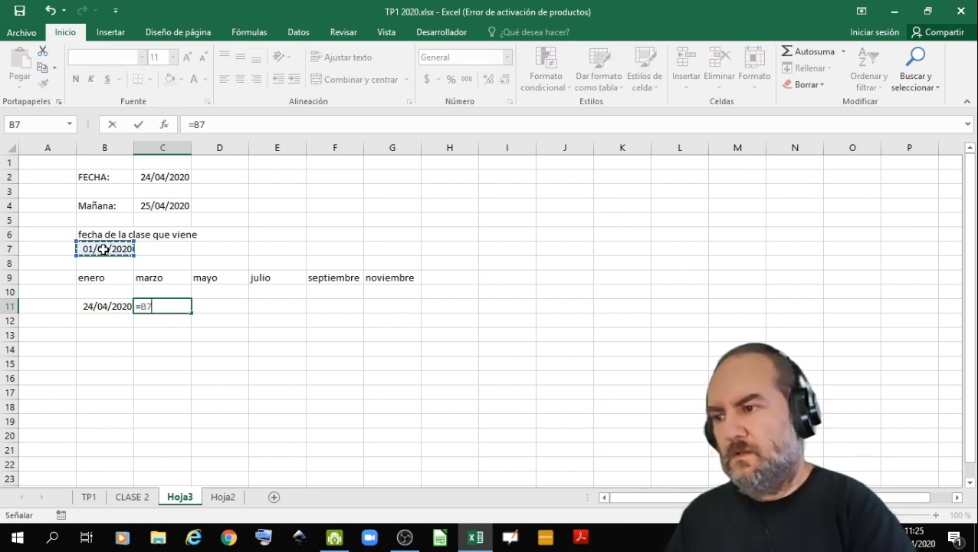
pyautogui.press('Return')
pyautogui.moveTo(103, 306); pyautogui.dragTo(850, 306)
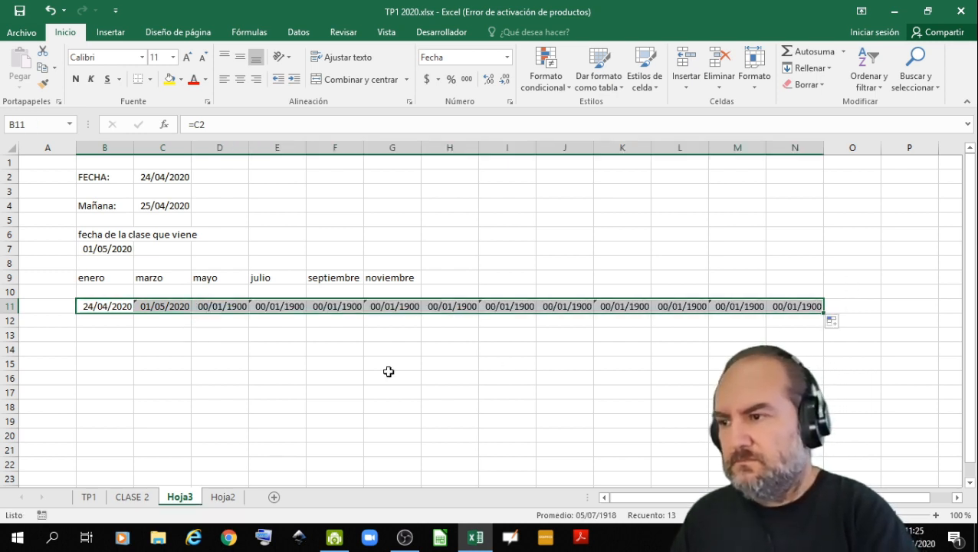
pyautogui.click(201, 361)
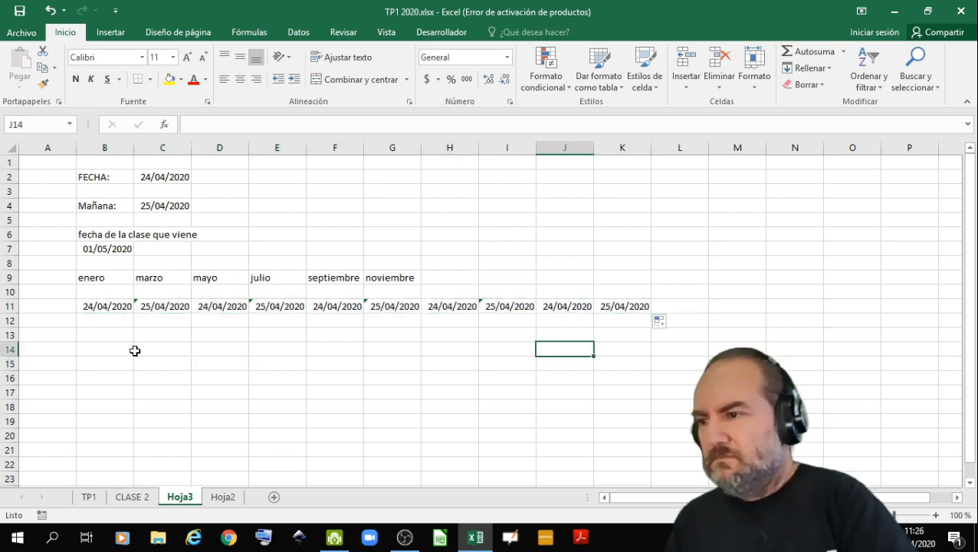
# Step: Change the formula in C11 to =B11+7 and refill the dates from B11:C11 across to K11
pyautogui.click(154, 306)
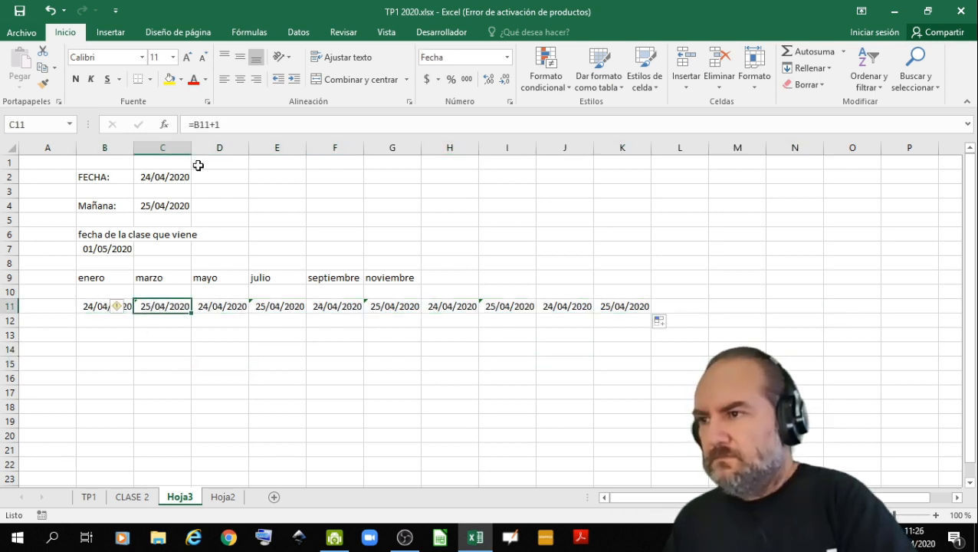
pyautogui.click(223, 124)
pyautogui.press('BackSpace')
pyautogui.write('7')
pyautogui.press('Return')
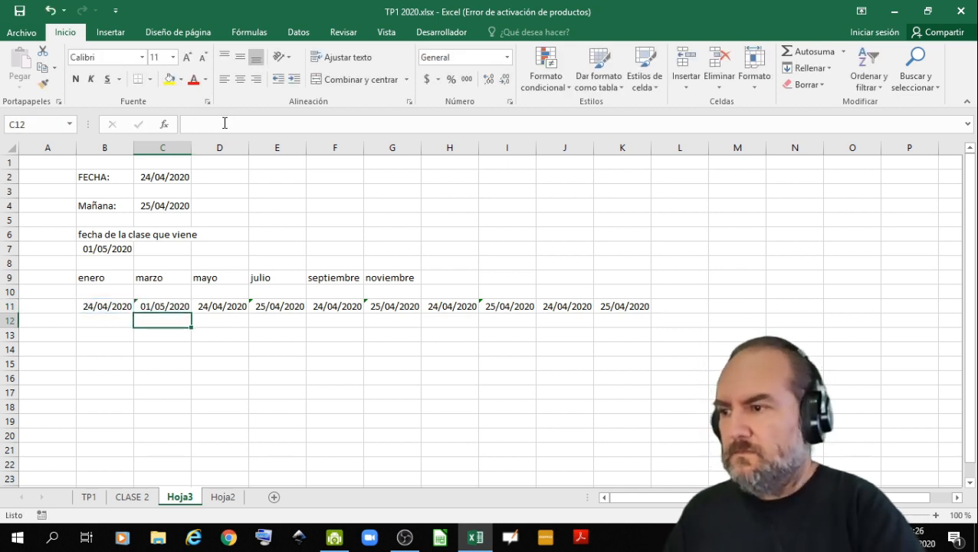
pyautogui.moveTo(112, 302); pyautogui.dragTo(651, 316)
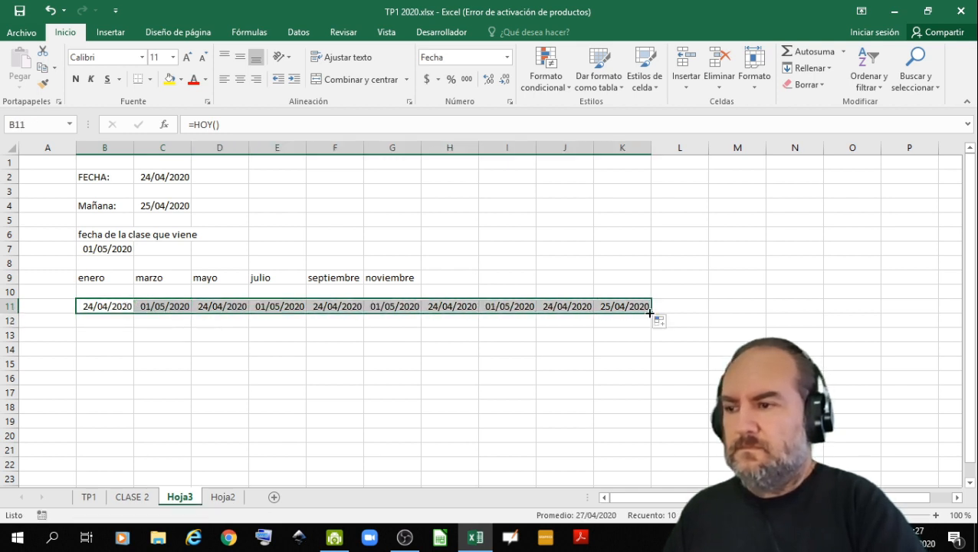
pyautogui.click(582, 322)
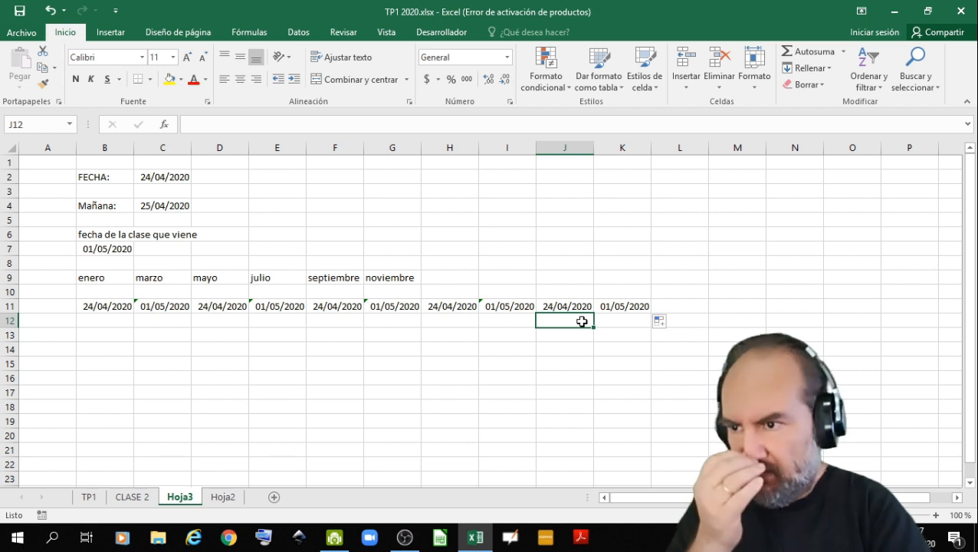
pyautogui.click(507, 375)
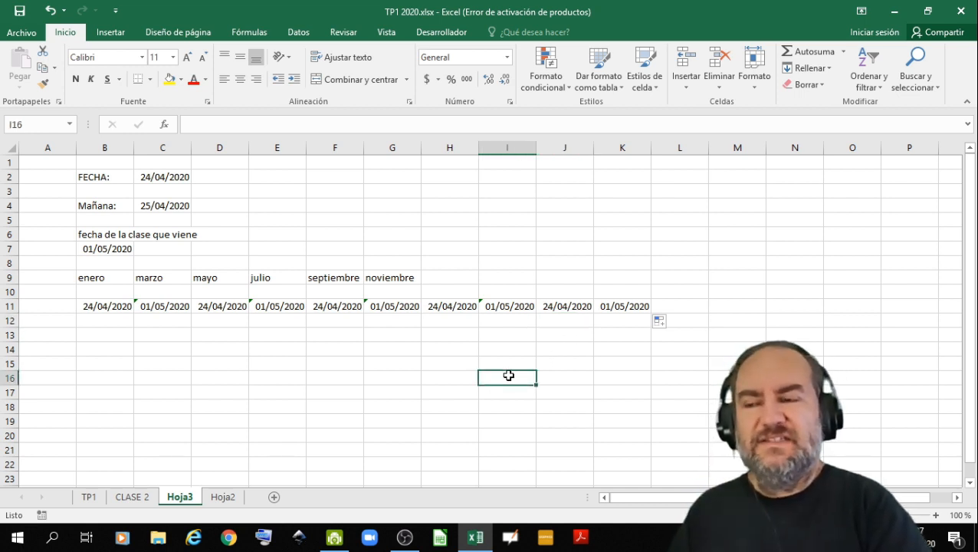
# Step: Enter 1 in B13 and 2 in B14, and fill the number series down to 10 in B22
pyautogui.click(113, 334)
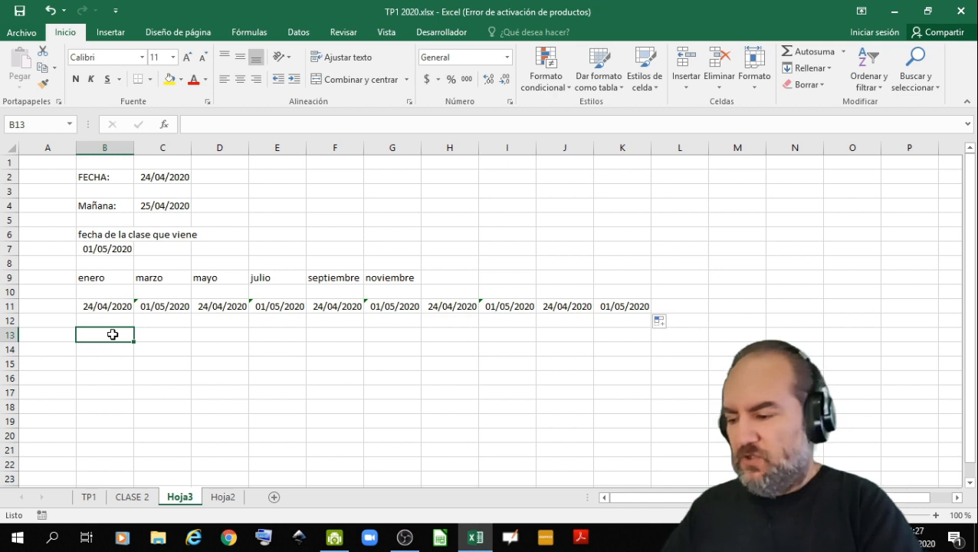
pyautogui.write('1')
pyautogui.press('Return')
pyautogui.write('2')
pyautogui.press('Return')
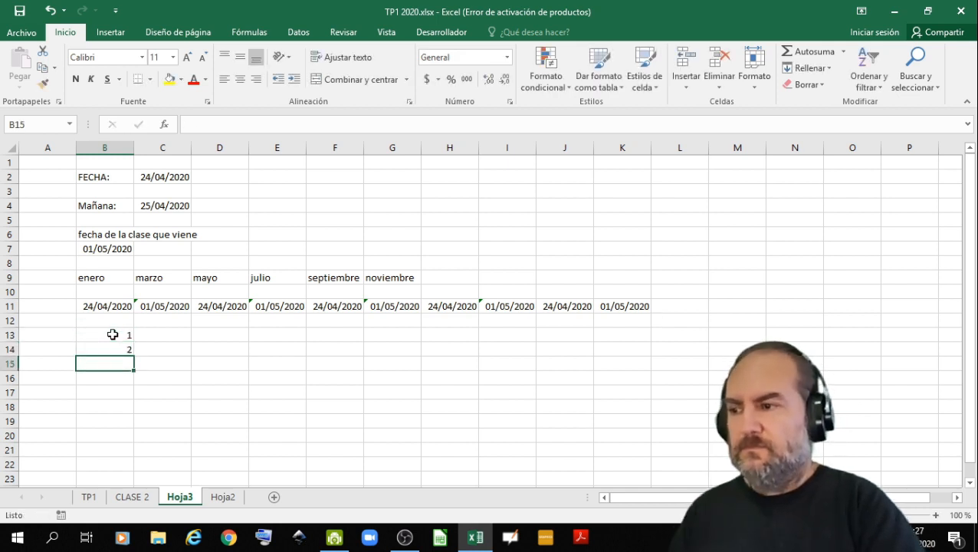
pyautogui.moveTo(112, 334); pyautogui.dragTo(113, 353)
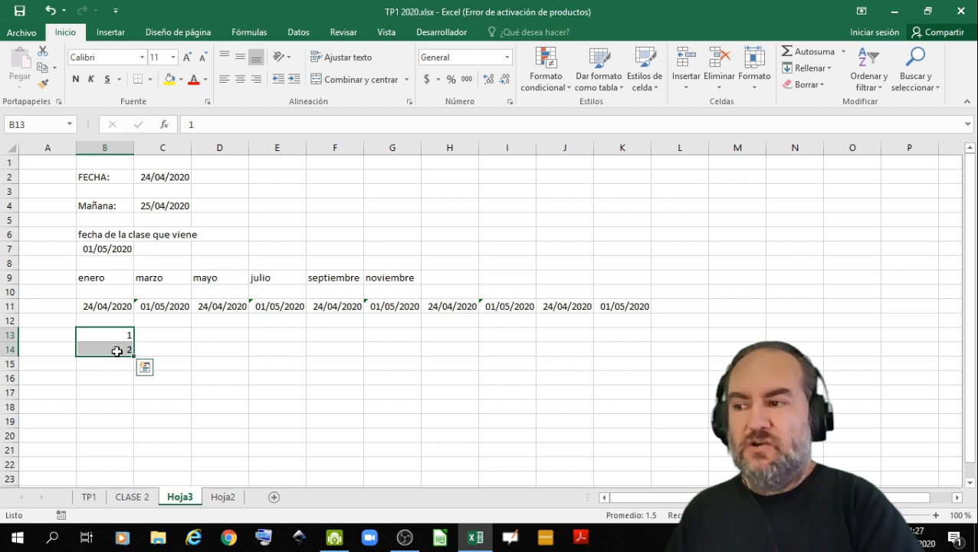
pyautogui.moveTo(131, 354); pyautogui.dragTo(135, 466)
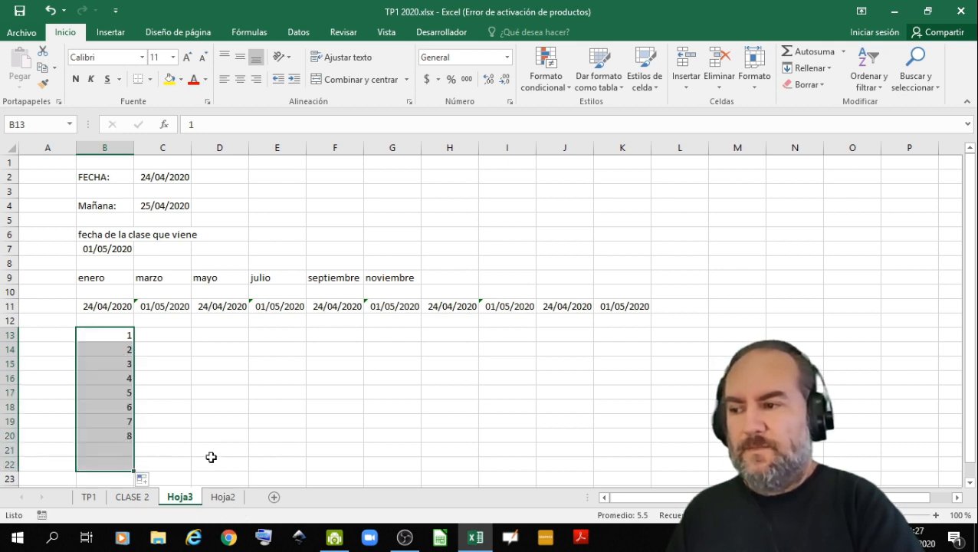
pyautogui.click(265, 381)
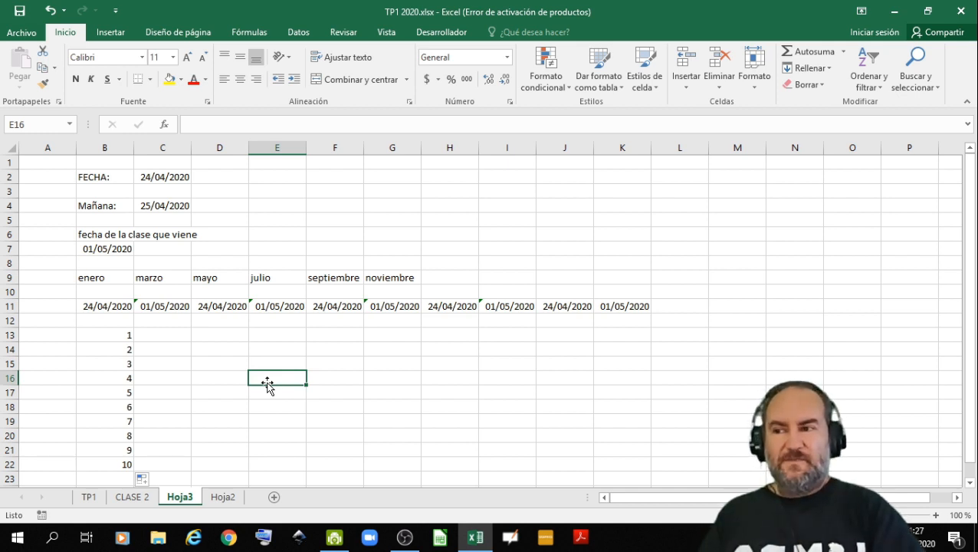
pyautogui.click(267, 343)
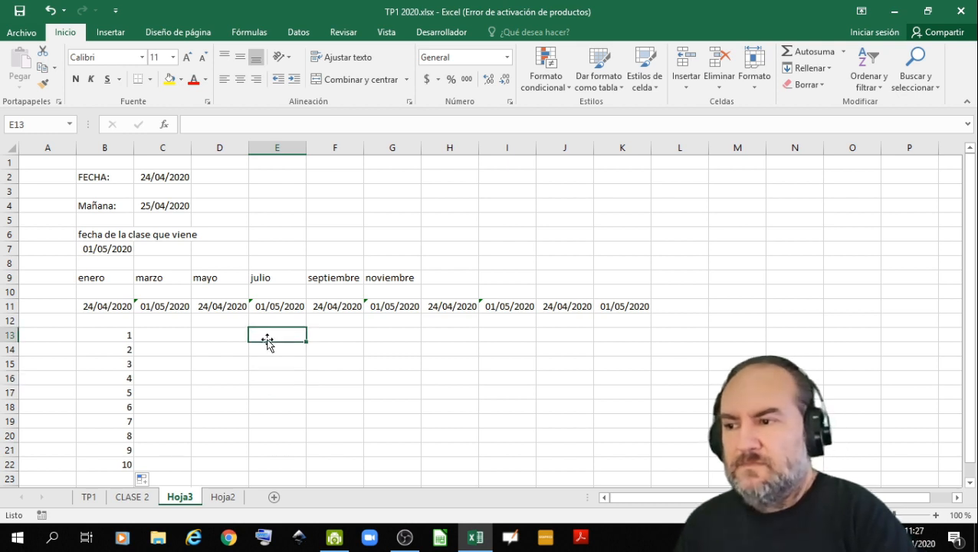